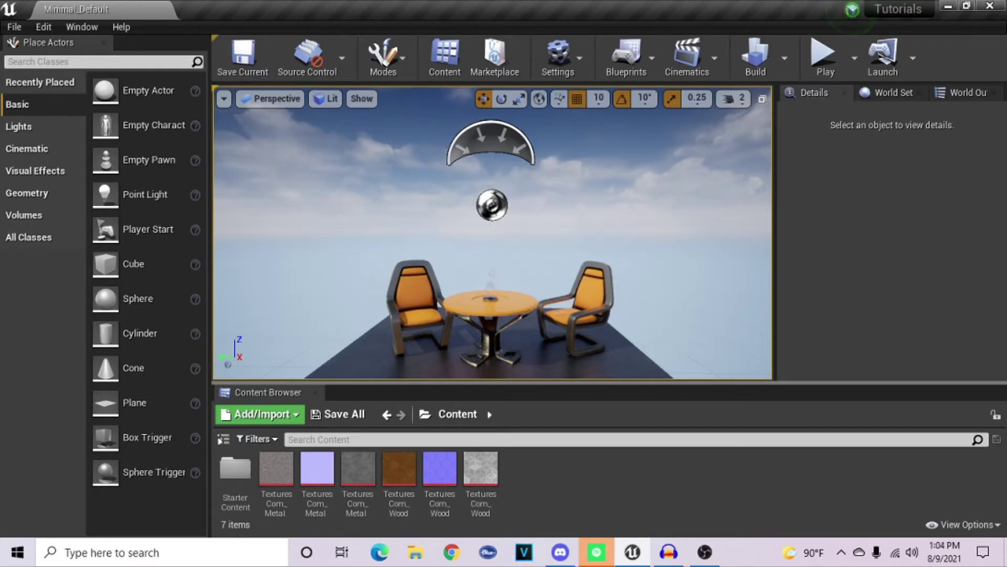
right_click(527, 203)
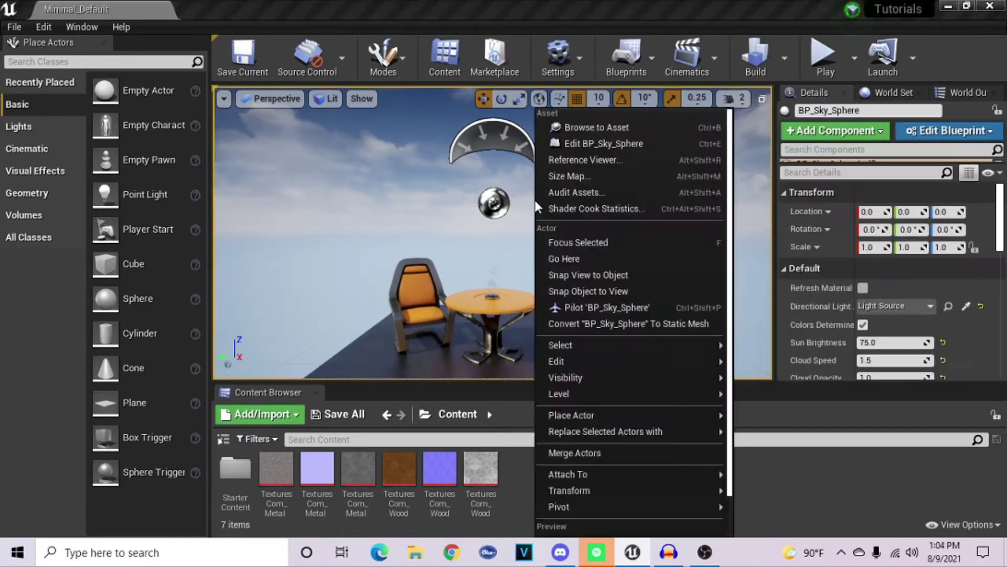
key("Escape")
key("Escape")
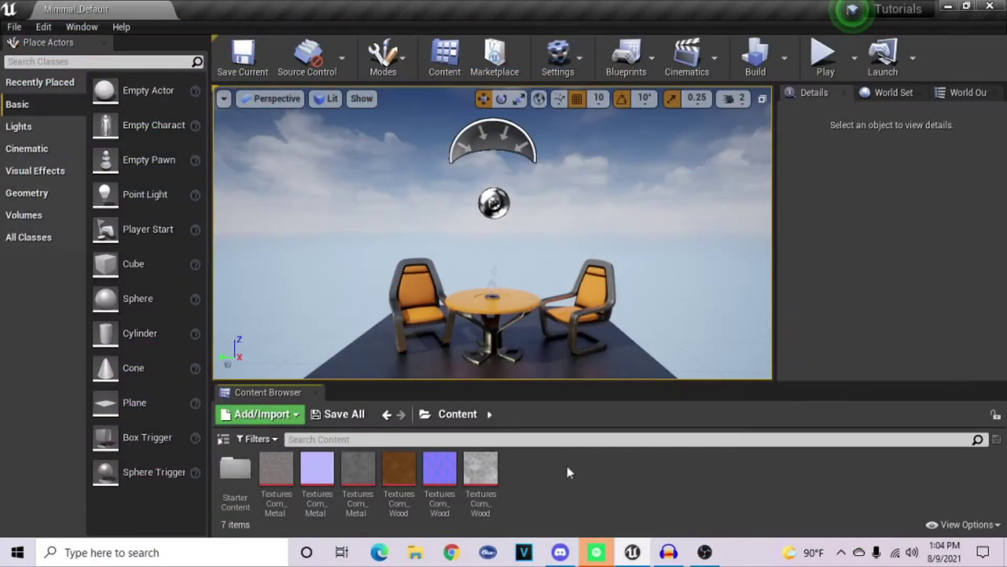
Step: Create a new material named Parent_Material in the Content folder and open it for editing
right_click(561, 483)
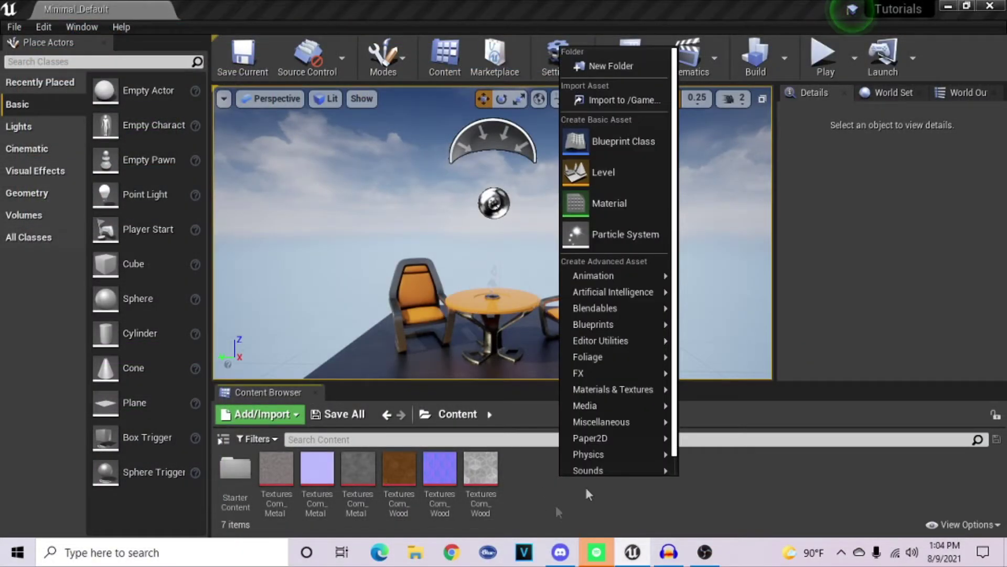
left_click(599, 208)
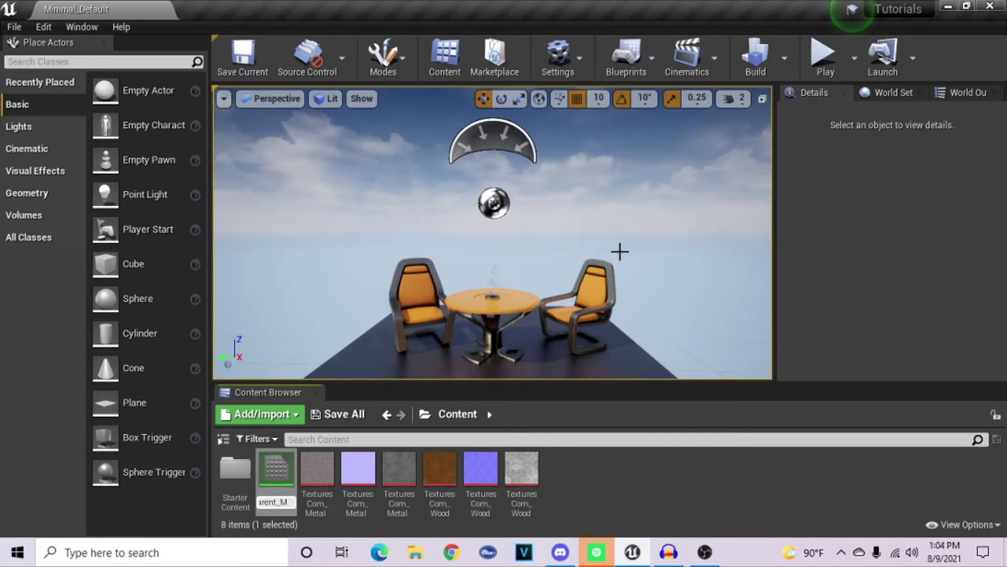
type("Parent_Material")
key("Return")
key("Return")
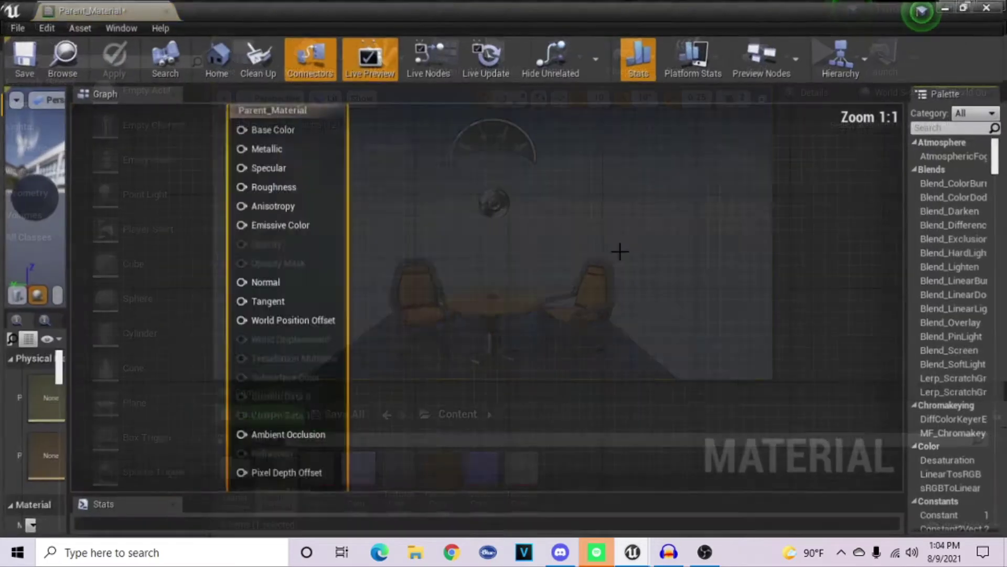
Step: Widen the preview and details area of the material editor, keeping the Parent_Material node in view
scroll(541, 238, "down", 3)
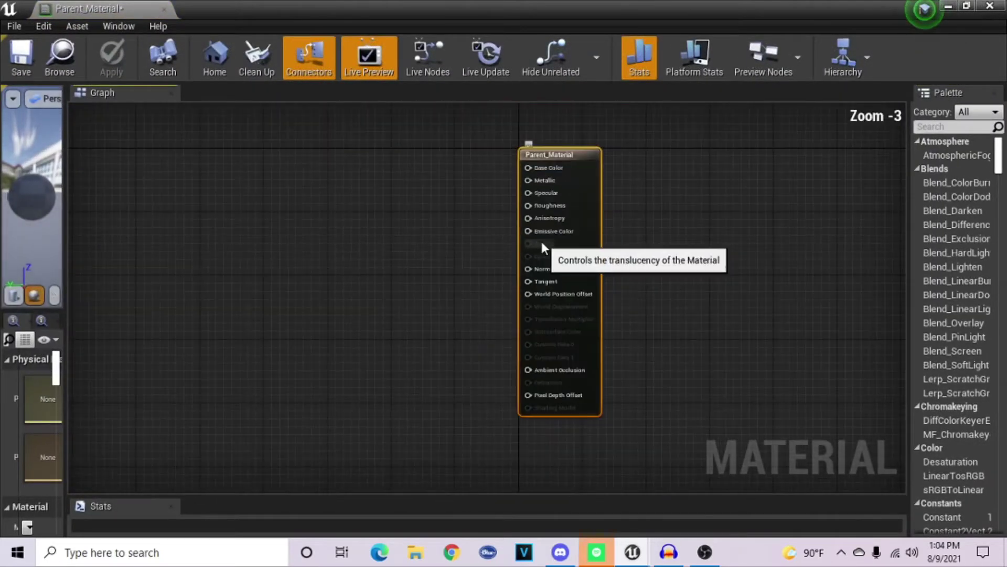
scroll(657, 231, "up", 2)
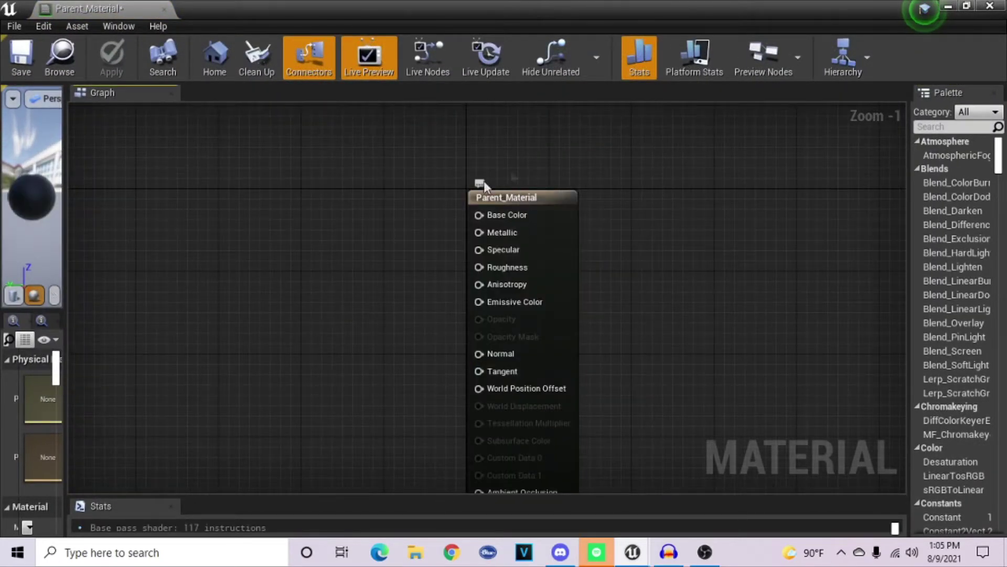
left_click_drag(62, 179, 173, 179)
left_click_drag(84, 199, 146, 199)
right_click_drag(622, 204, 546, 153)
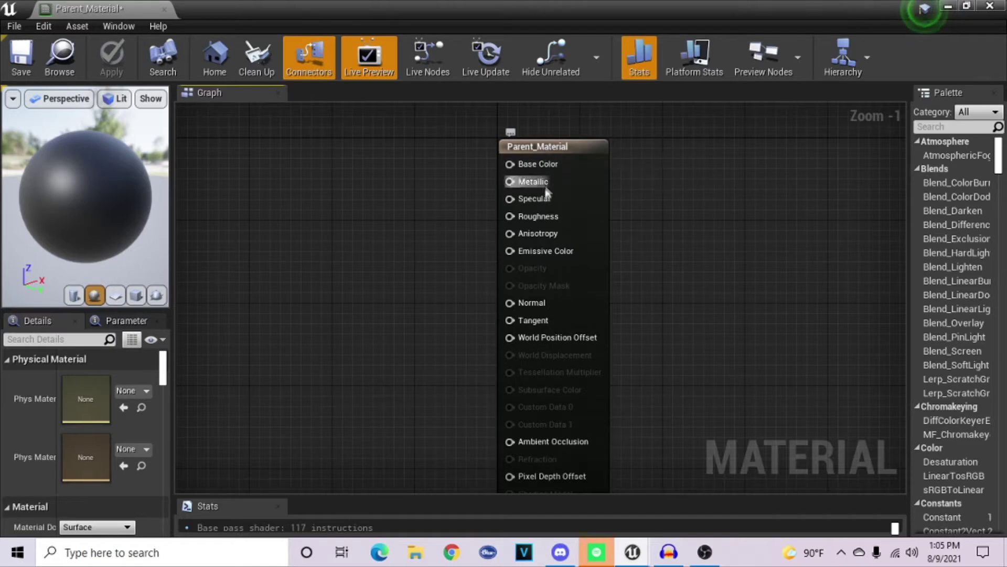
right_click_drag(470, 336, 398, 307)
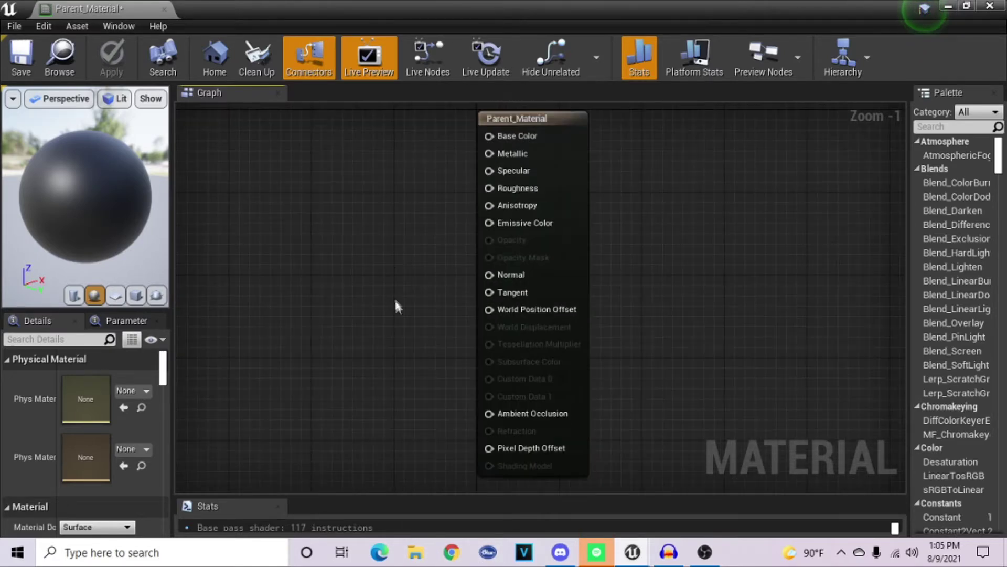
right_click_drag(531, 262, 548, 278)
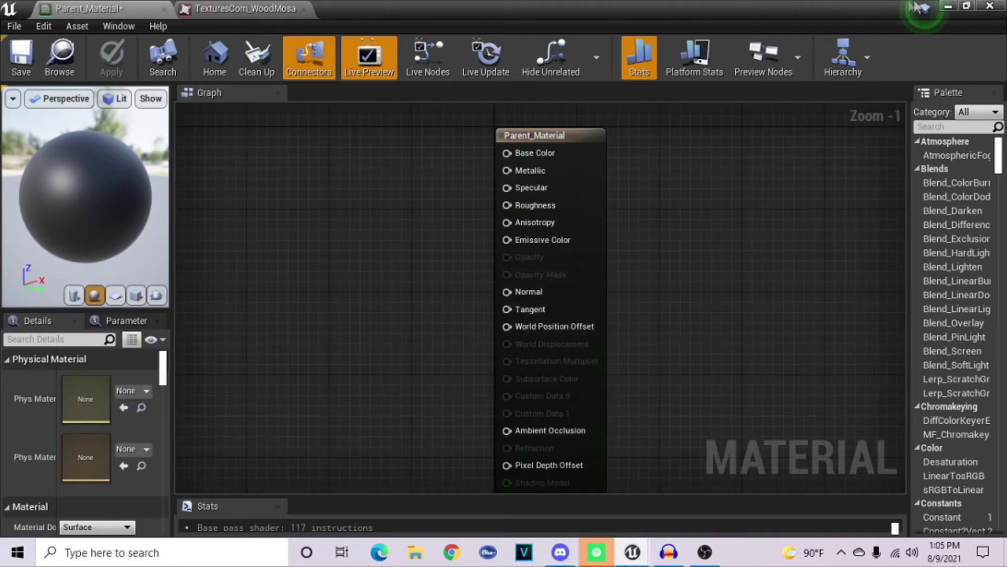
Step: Return to the level editor and inspect the WoodMosaicWall and Metal_Damaged albedo textures
left_click(952, 6)
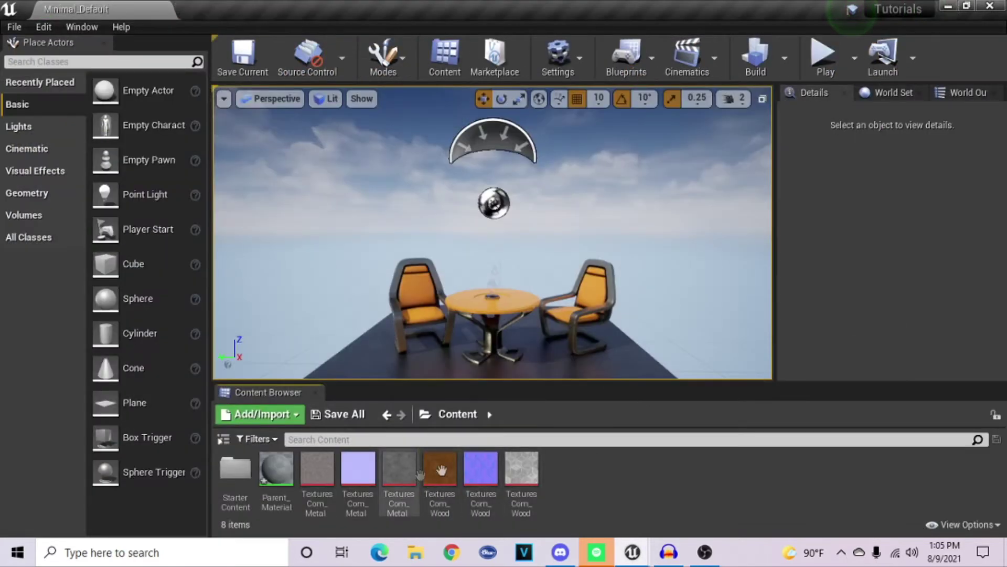
double_click(443, 470)
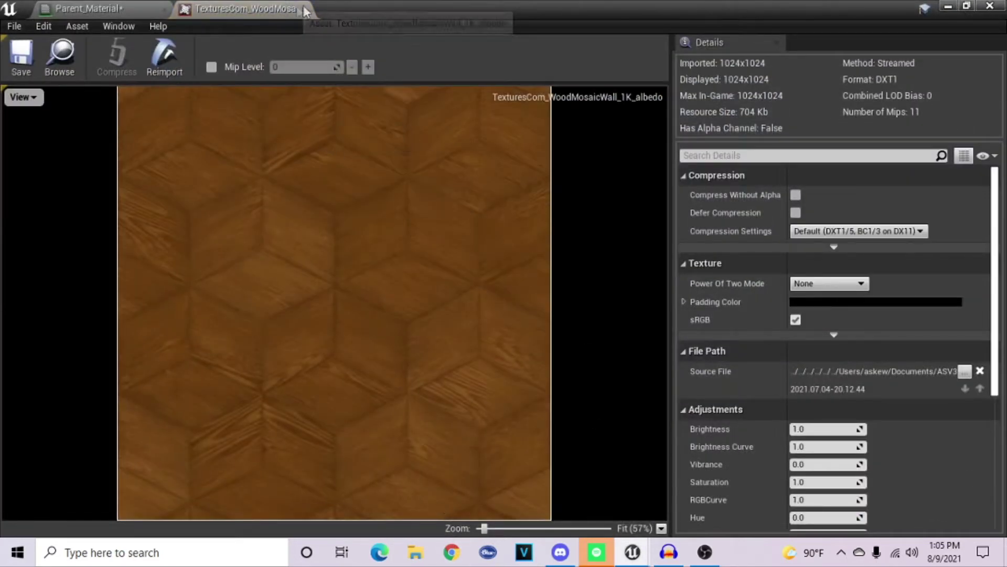
key("alt+Tab")
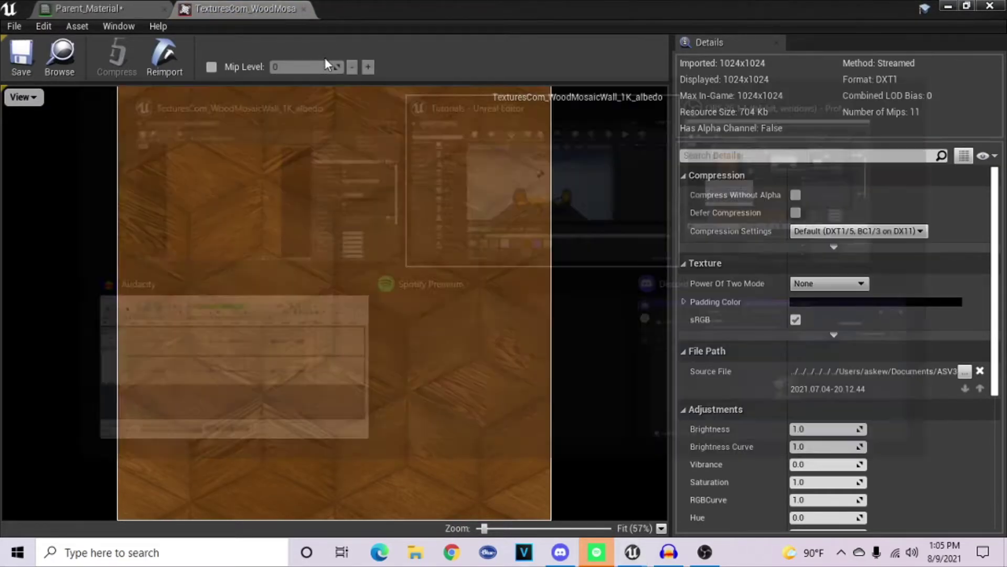
left_click(948, 7)
double_click(325, 480)
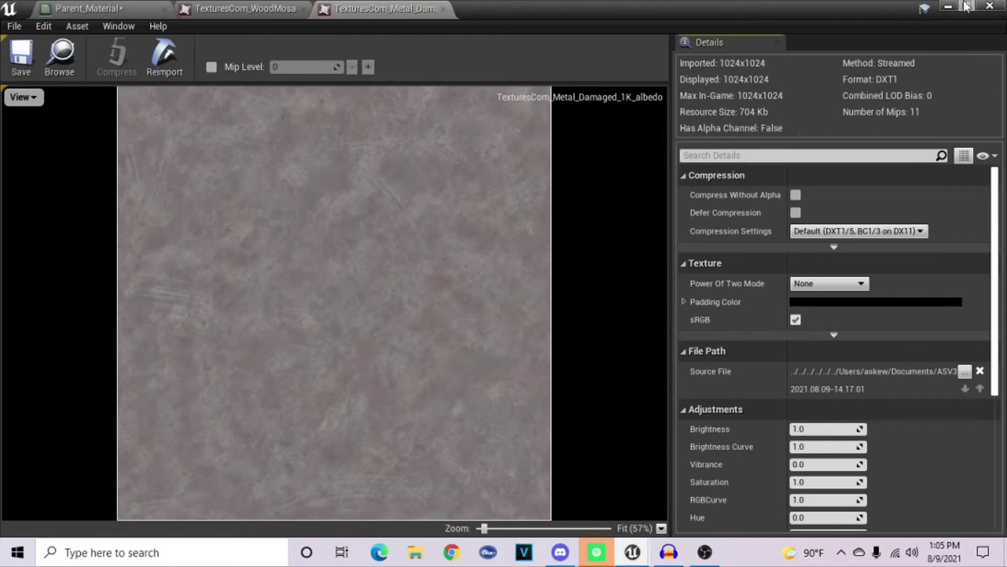
left_click(948, 6)
left_click(440, 472)
left_click(604, 480)
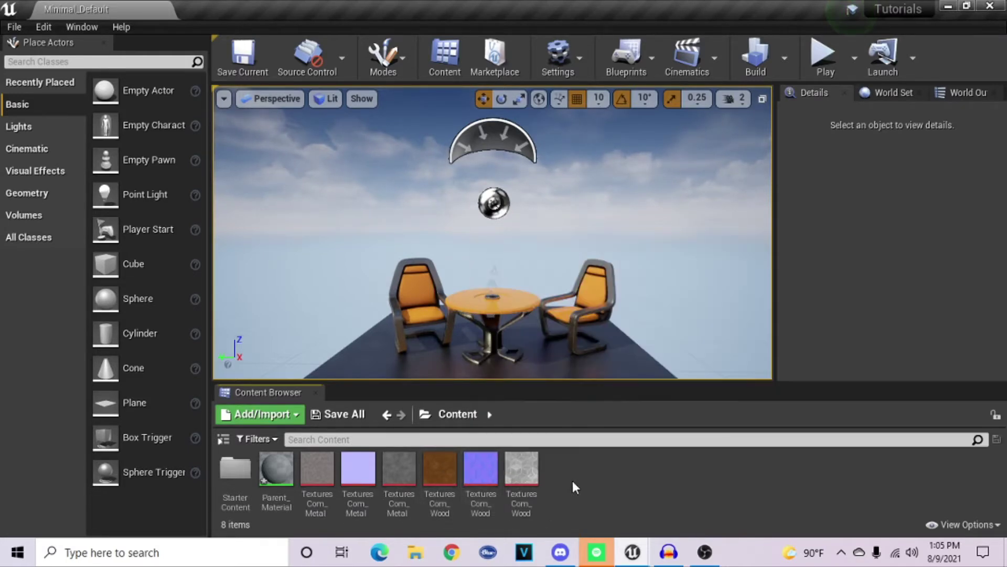
Step: Add the three WoodMosaicWall textures from the Content folder to the Parent_Material graph as texture samples
left_click(521, 475)
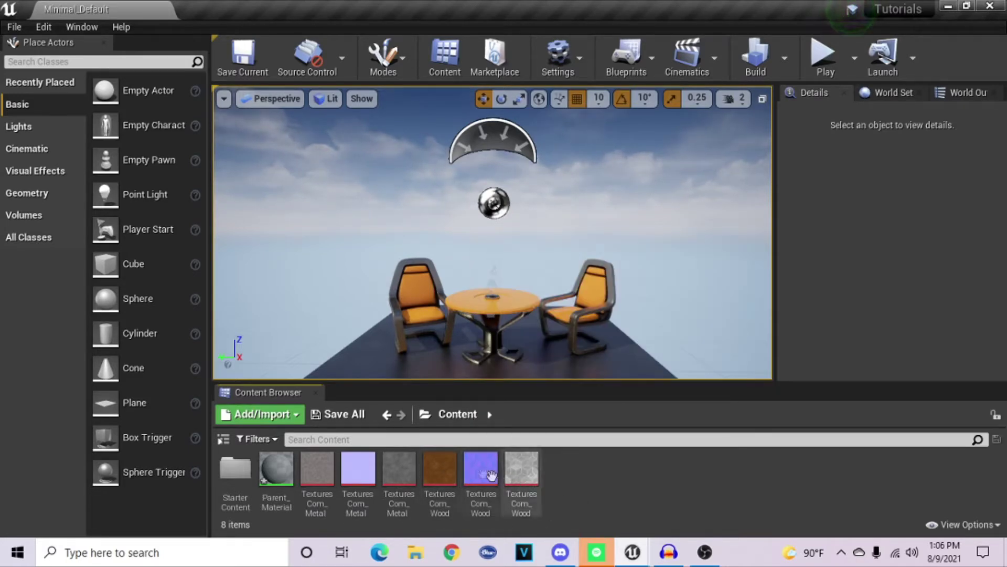
left_click(440, 475, "shift")
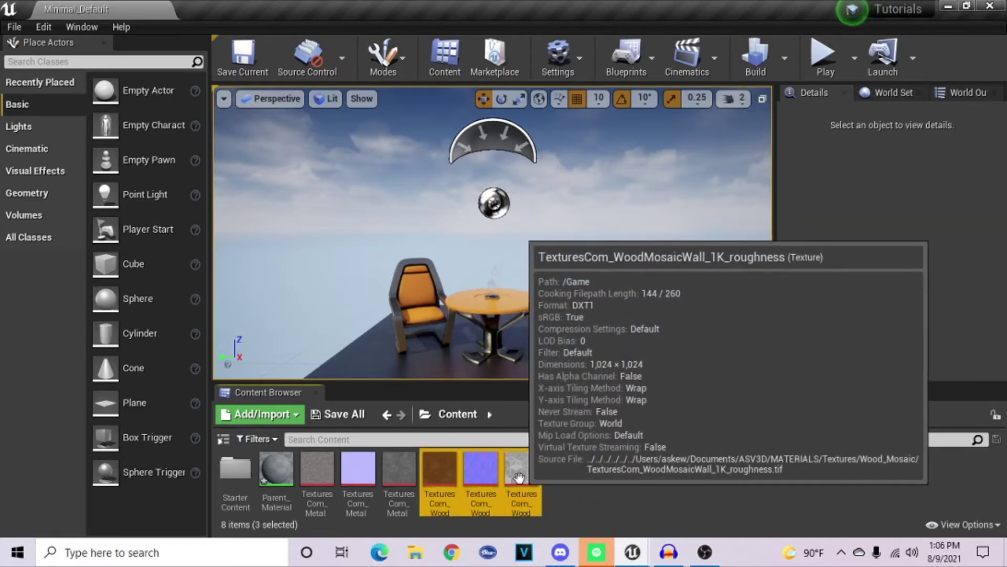
left_click_drag(521, 478, 283, 152)
key("alt+Tab")
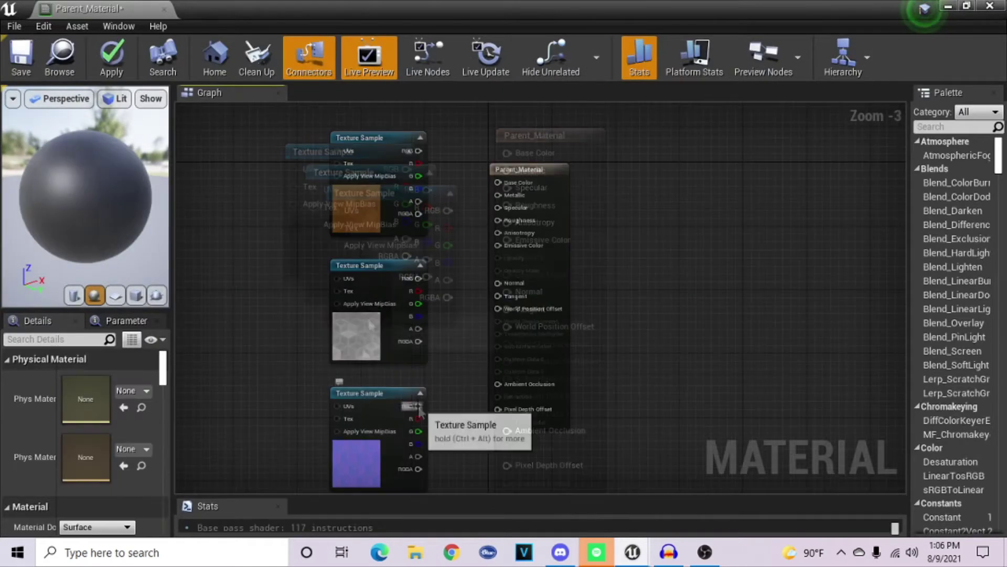
Step: Connect the RGB outputs of the purple, grey and brown wood textures to Normal, Roughness and Base Color respectively
scroll(432, 423, "down", 1)
left_click_drag(418, 406, 498, 282)
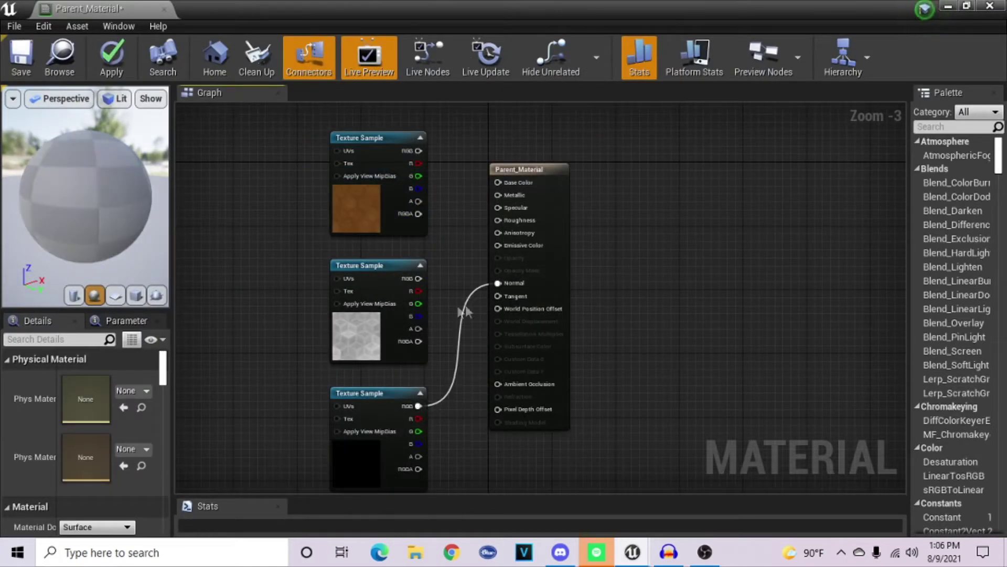
left_click_drag(419, 278, 499, 220)
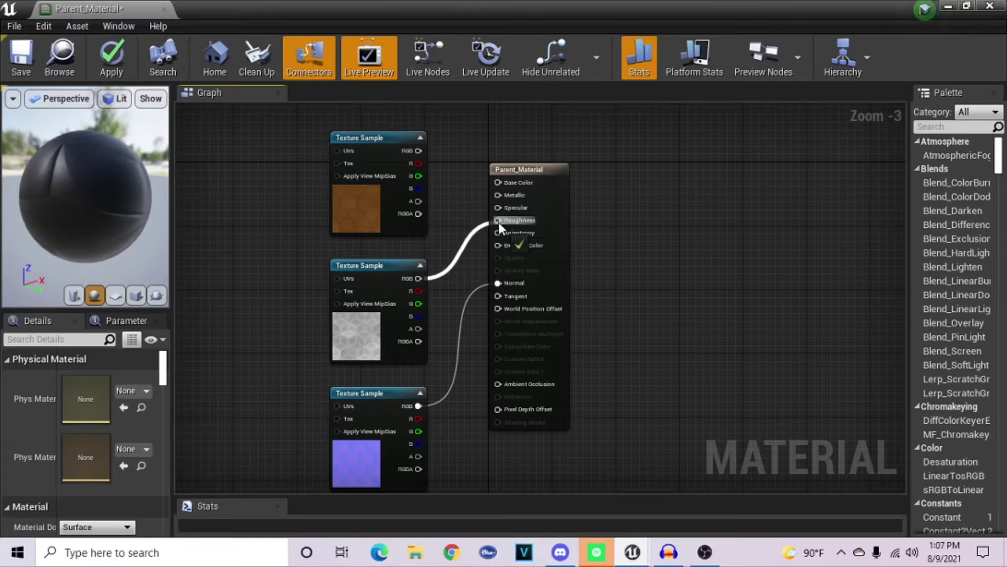
left_click_drag(425, 152, 498, 183)
scroll(430, 97, "up", 3)
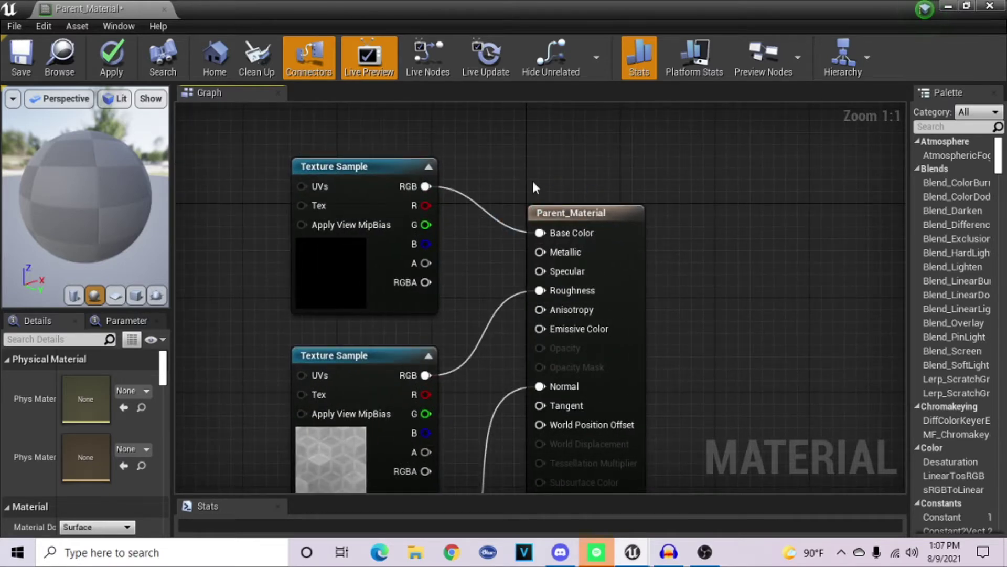
Step: Check the wood texture on the preview sphere and save Parent_Material
scroll(535, 187, "down", 3)
left_click_drag(84, 173, 150, 176)
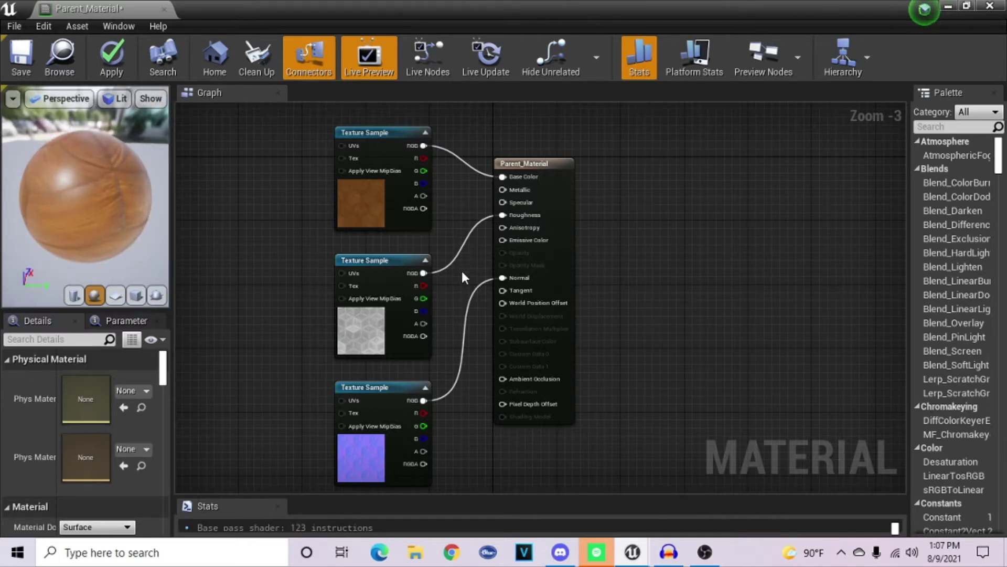
left_click_drag(118, 185, 97, 183)
right_click_drag(275, 216, 310, 218)
key("ctrl+s")
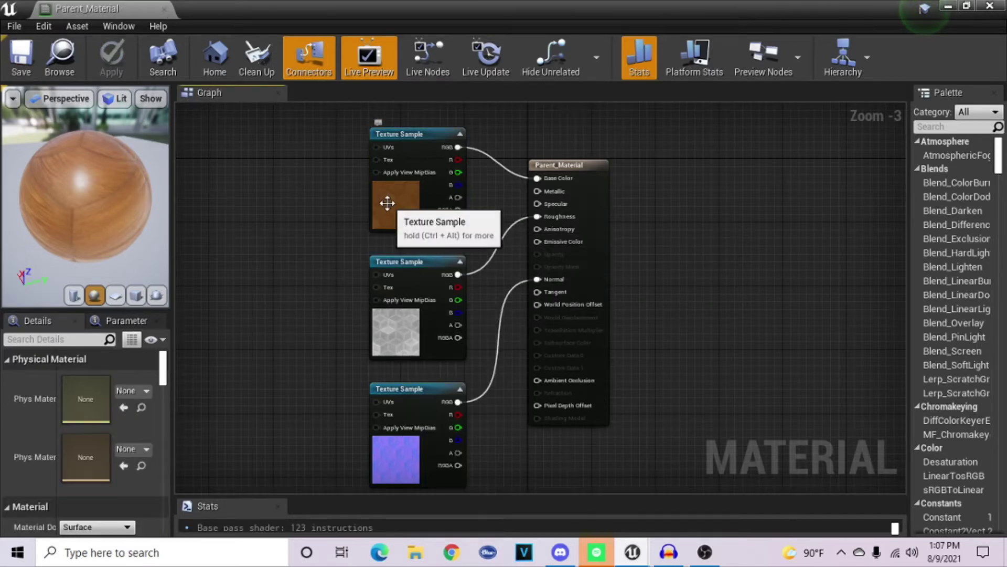
Step: Convert the brown wood texture sample feeding Base Color to a parameter named Colour
right_click(388, 202)
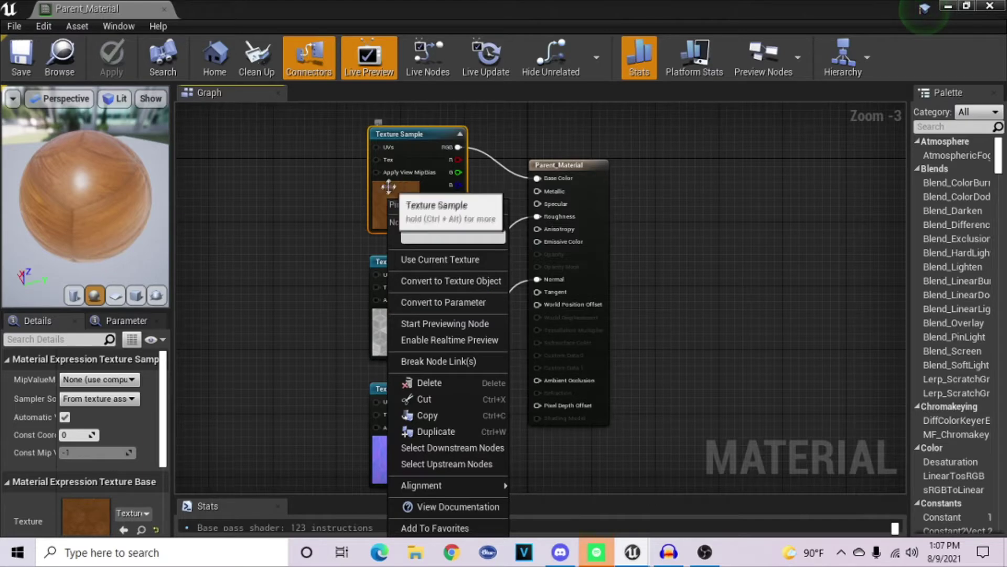
left_click(449, 303)
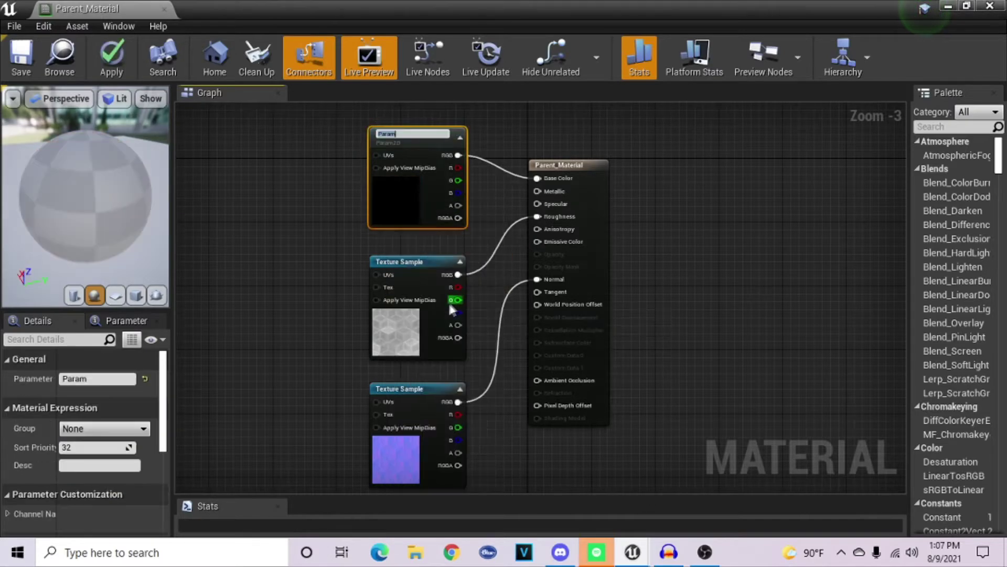
type("Colour")
key("Return")
Step: Convert the grey texture sample feeding Roughness to a parameter named Roughness
right_click(416, 319)
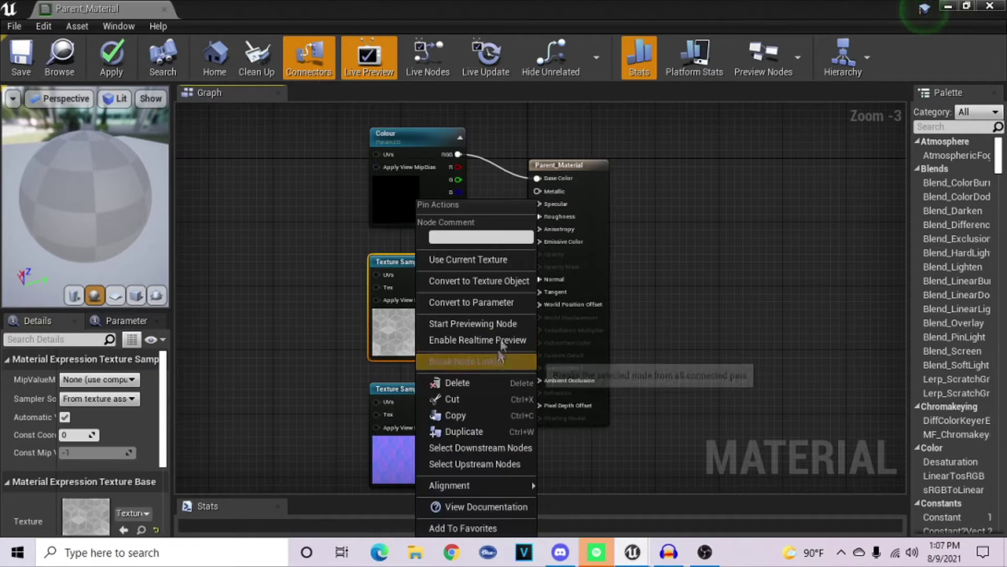
left_click(496, 303)
type("Roughness")
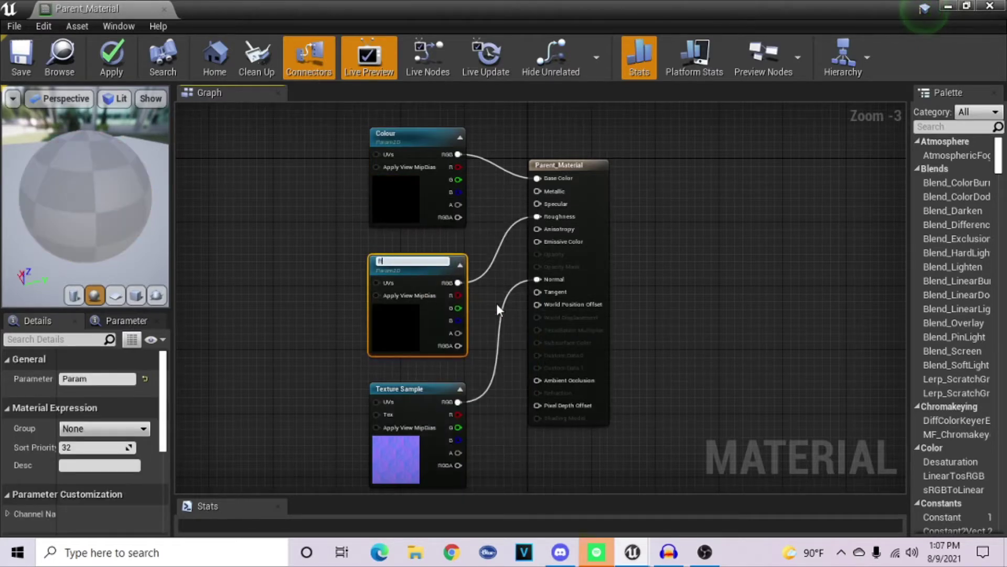
key("Return")
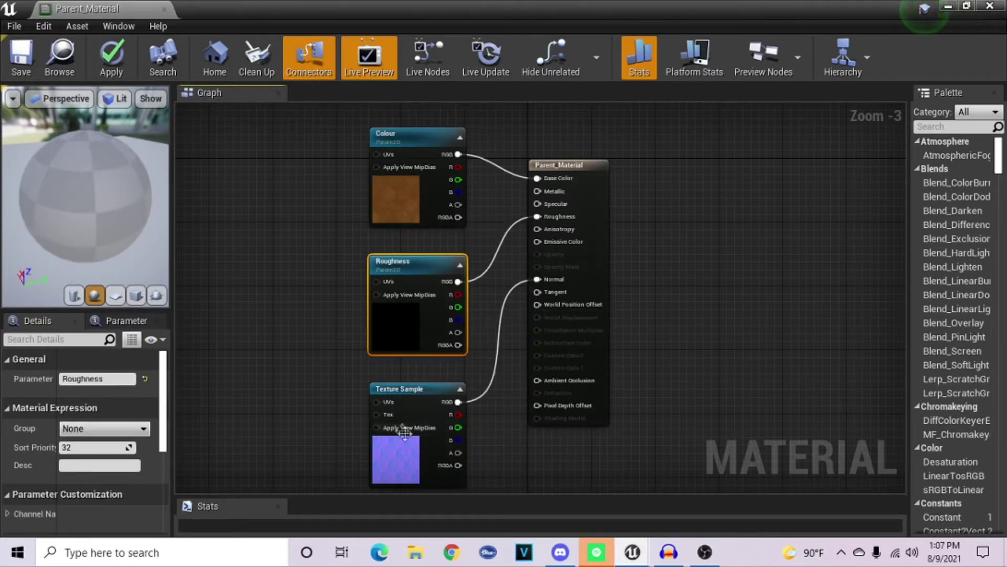
Step: Convert the purple texture sample feeding Normal to a parameter named Normal
right_click(417, 419)
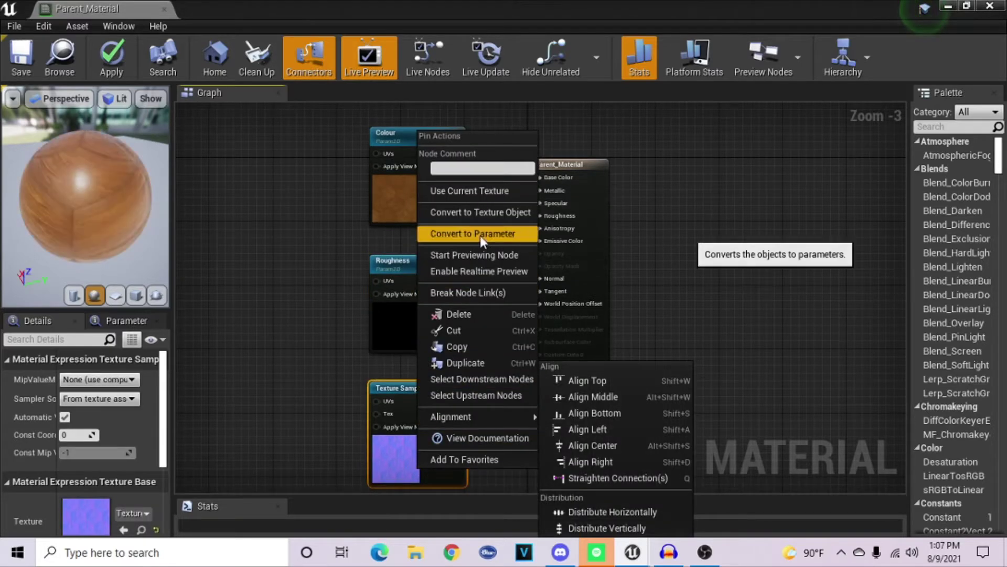
left_click(480, 234)
type("Normal")
key("Return")
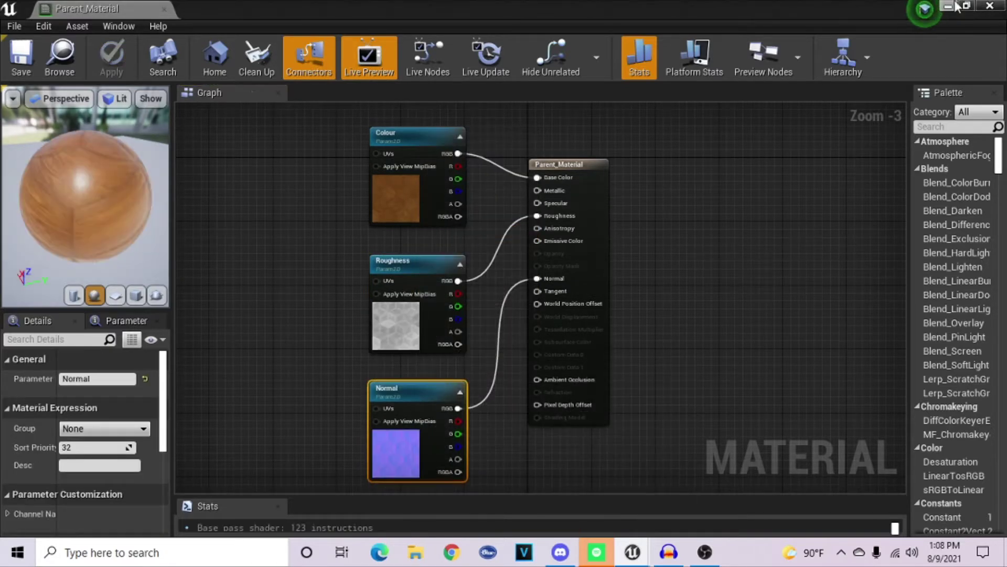
Step: Return to the level editor and create a material instance from Parent_Material
left_click(949, 6)
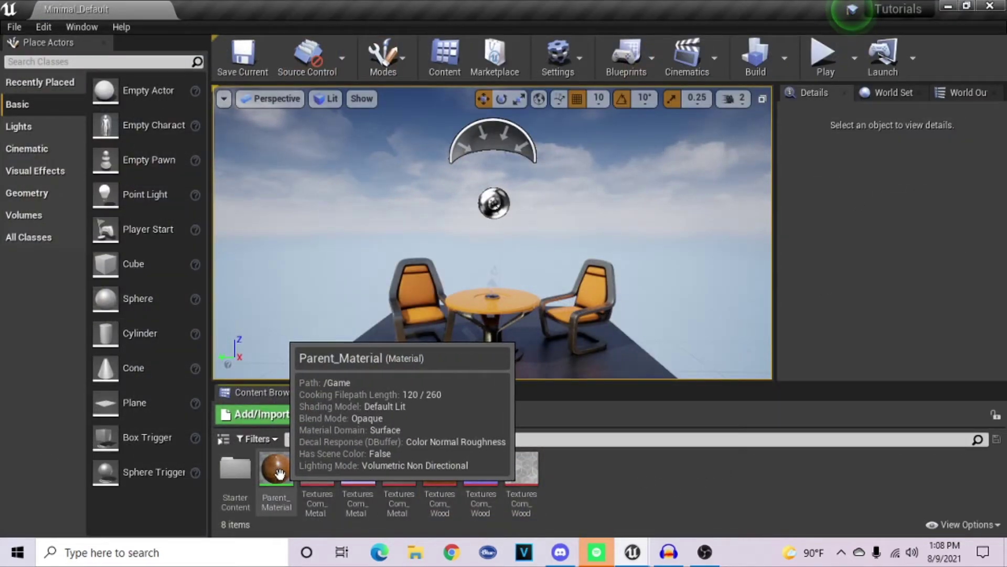
right_click(279, 472)
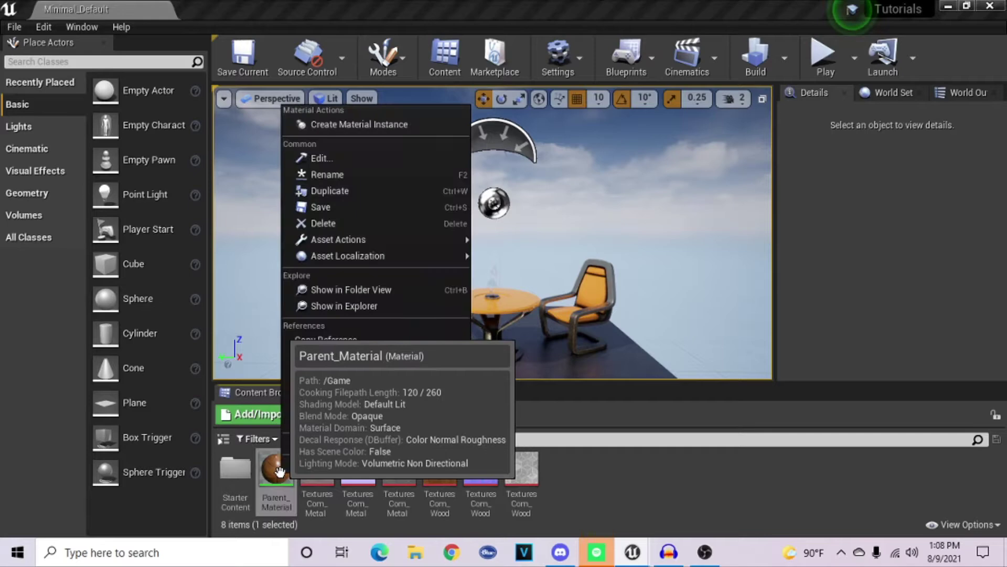
left_click(405, 124)
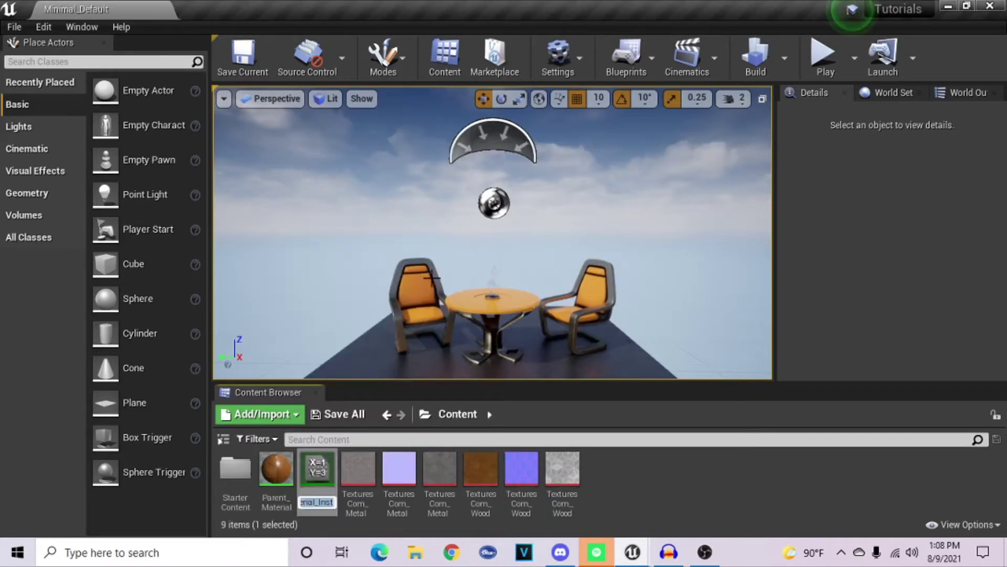
Step: Open the new material instance and examine the wood texture on its preview cube from an angle
double_click(310, 474)
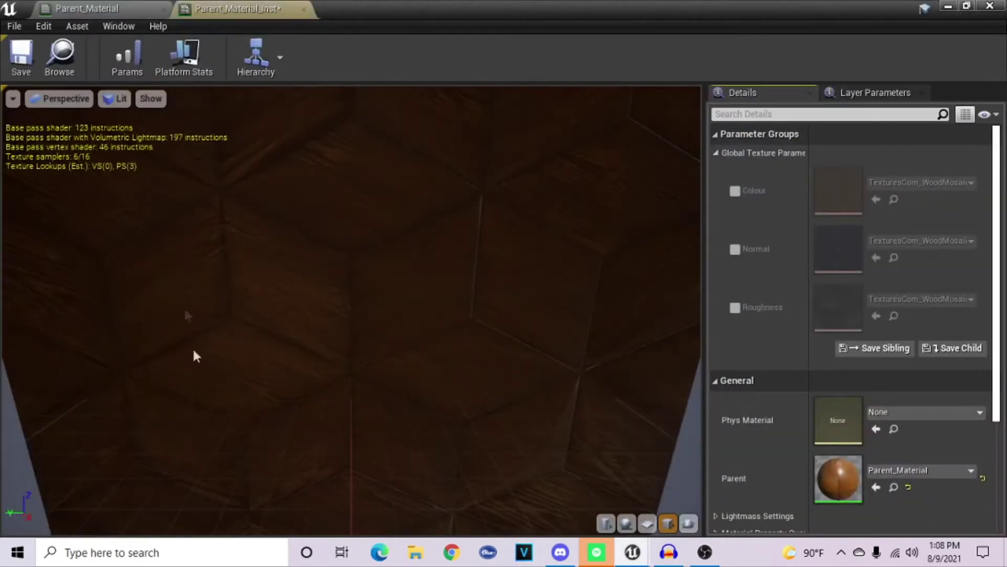
scroll(378, 299, "down", 5)
left_click_drag(400, 292, 491, 337)
left_click_drag(397, 240, 381, 273)
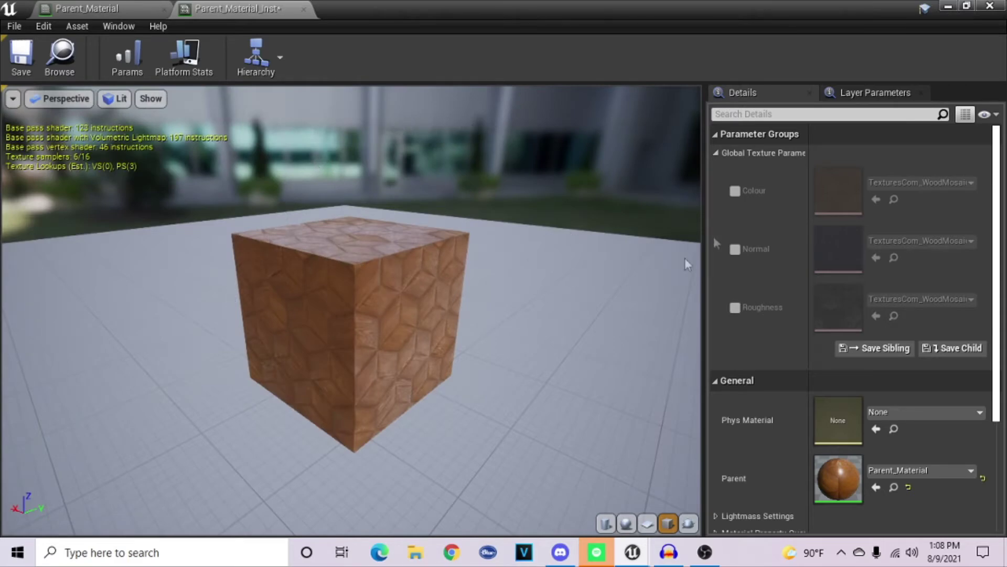
Step: Enable the Colour, Normal and Roughness texture overrides in the material instance
left_click(736, 192)
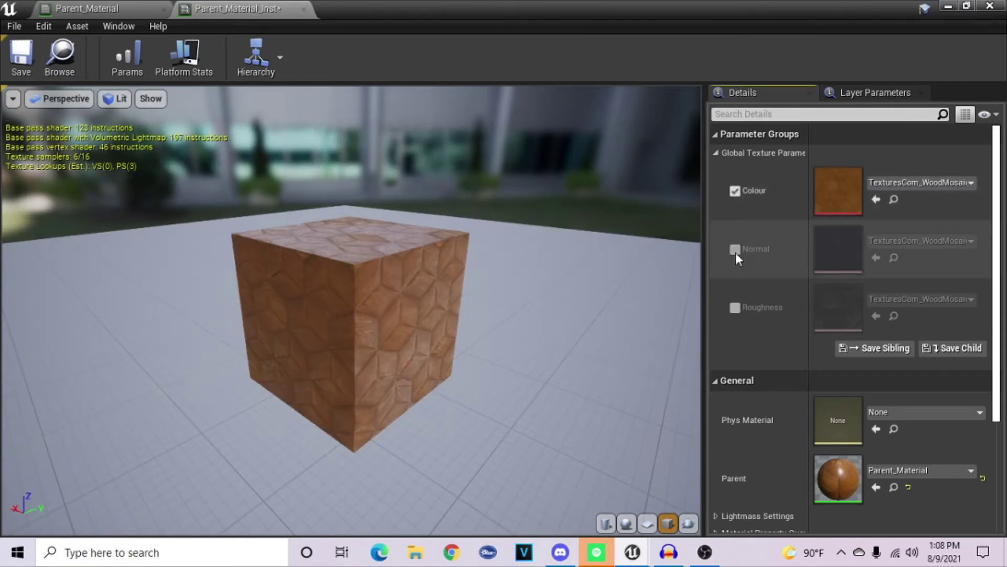
left_click(735, 251)
left_click(736, 309)
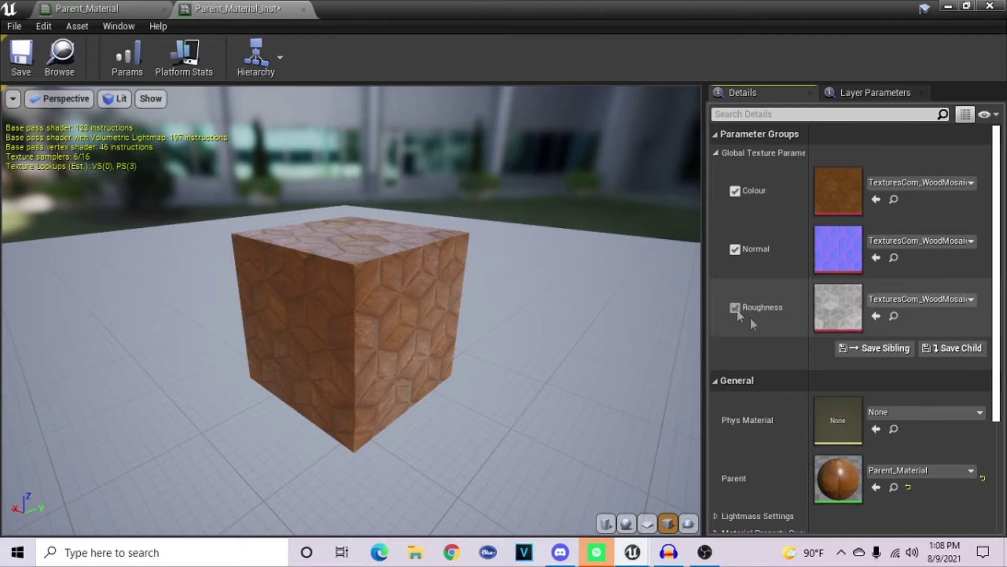
Step: Set the instance's Colour texture to T_Metal_Gold_D and examine the preview cube from another angle
left_click(915, 186)
scroll(778, 442, "up", 1)
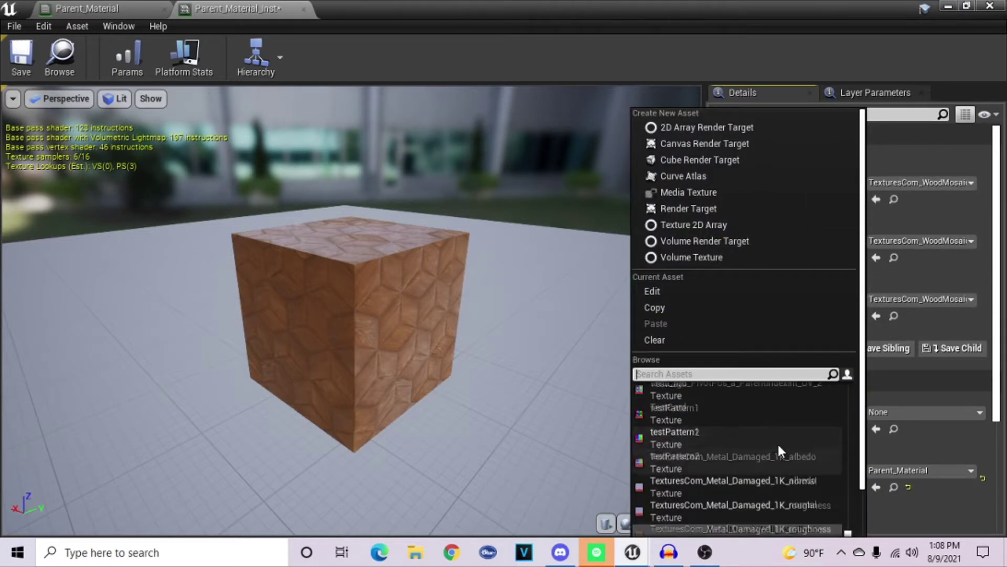
type("gold")
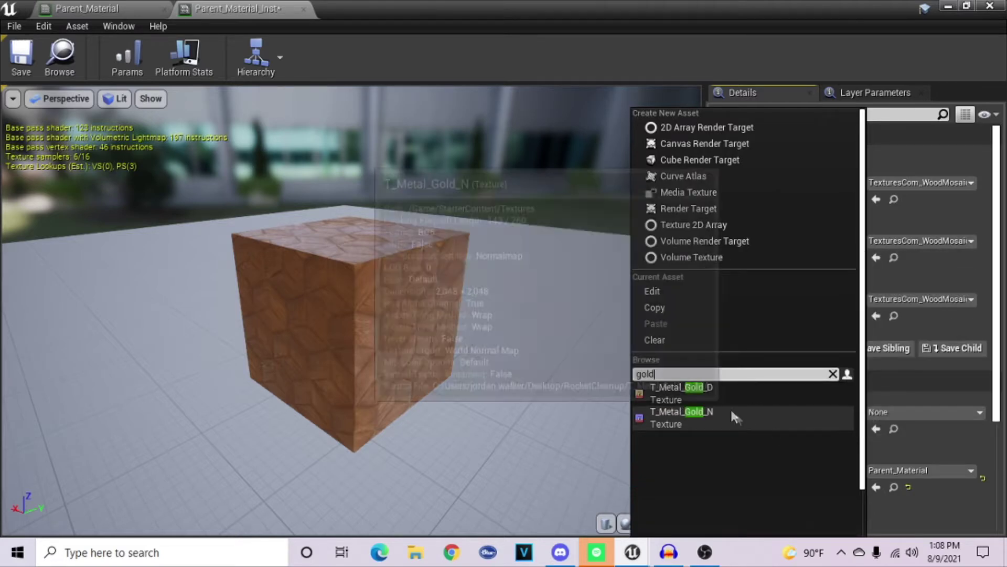
left_click(709, 393)
left_click_drag(682, 392, 412, 294)
Step: Set the instance's Normal texture to T_Metal_Gold_N
left_click(897, 240)
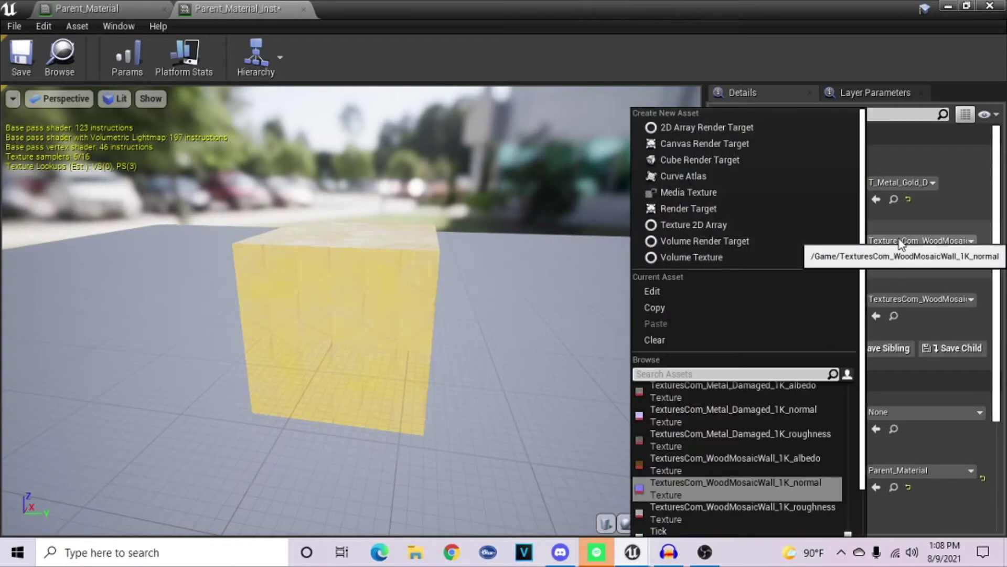
type("gold")
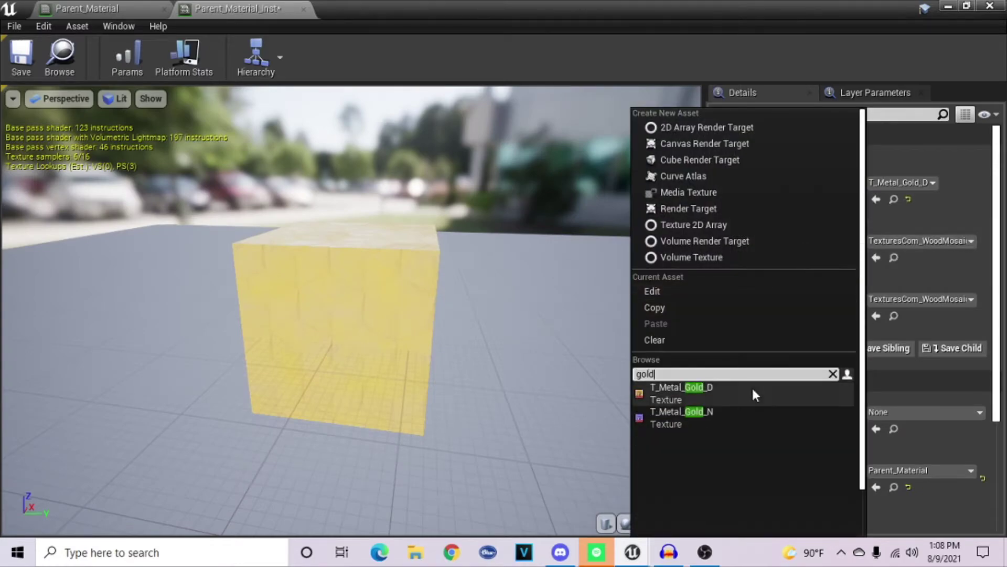
left_click(706, 415)
Step: Close the material instance, return to the level editor and delete Parent_Material_Inst from the project content
left_click(304, 10)
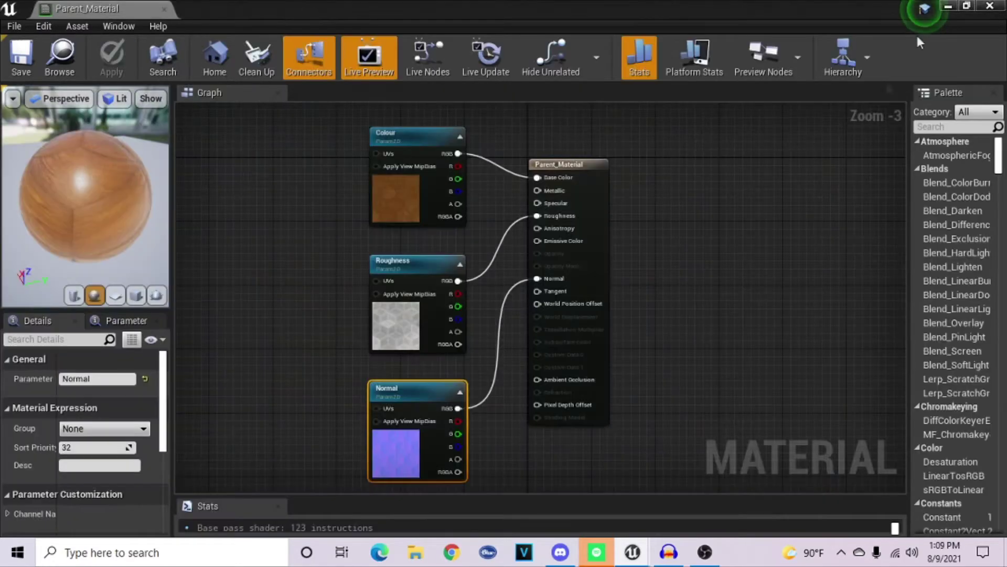
left_click(958, 6)
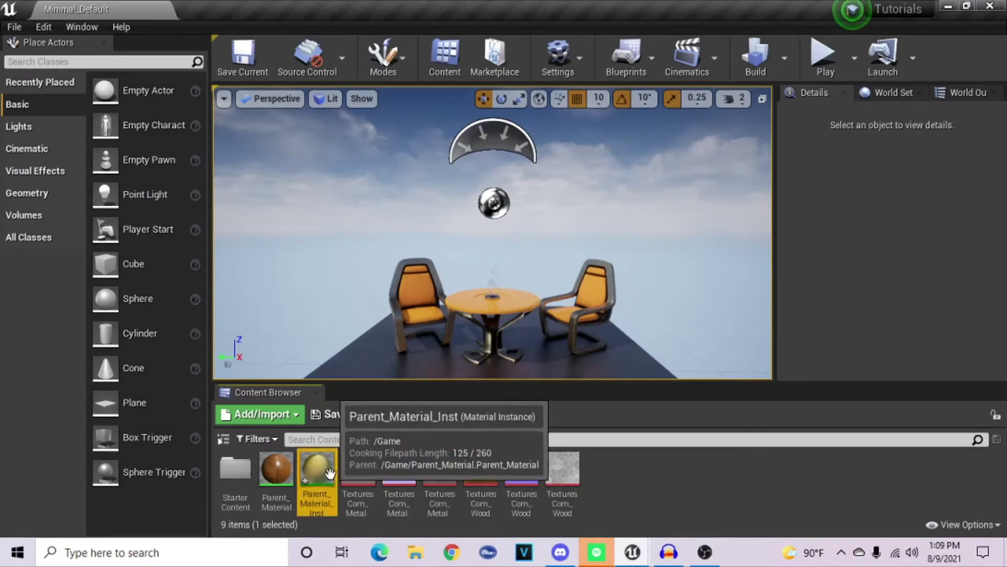
key("Delete")
left_click(409, 512)
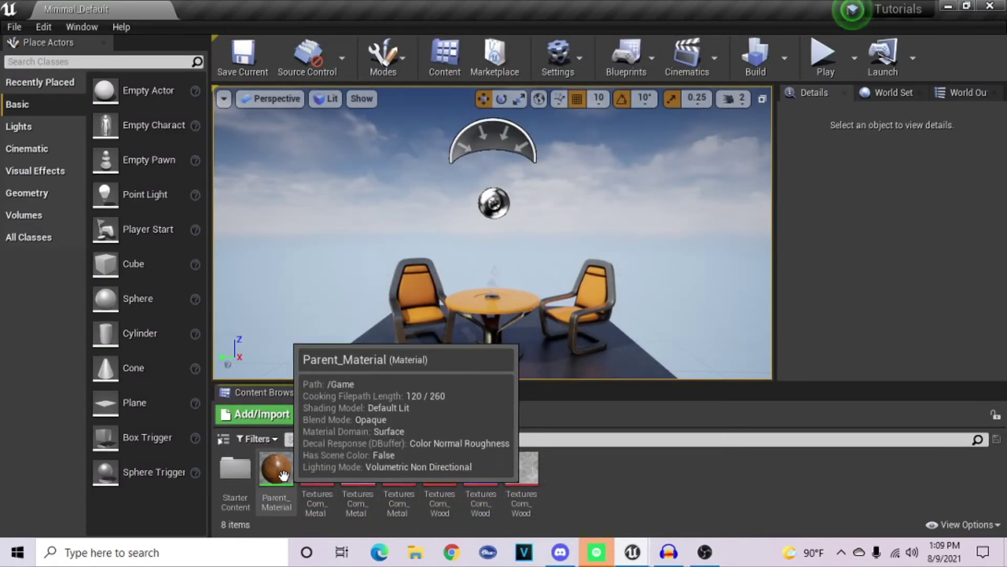
Step: Reopen Parent_Material and look over its Colour, Roughness and Normal nodes in the graph
double_click(277, 470)
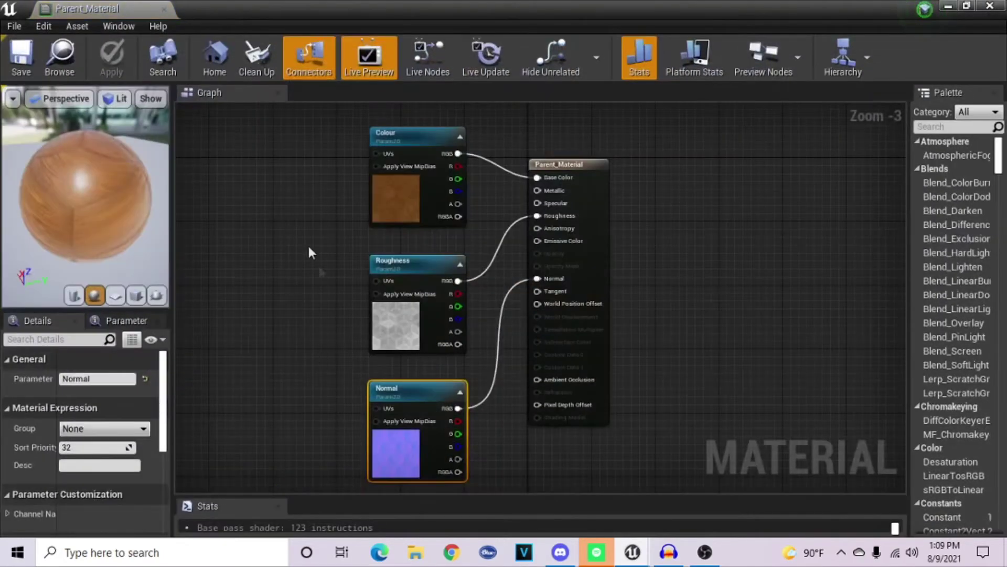
left_click(391, 259)
scroll(391, 262, "down", 1)
right_click_drag(391, 262, 494, 315)
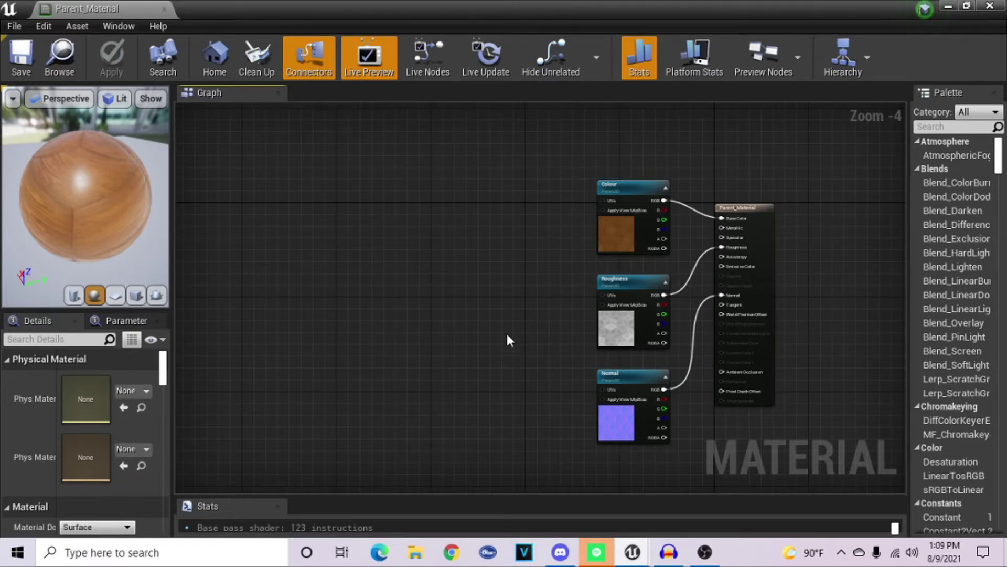
right_click_drag(508, 339, 531, 340)
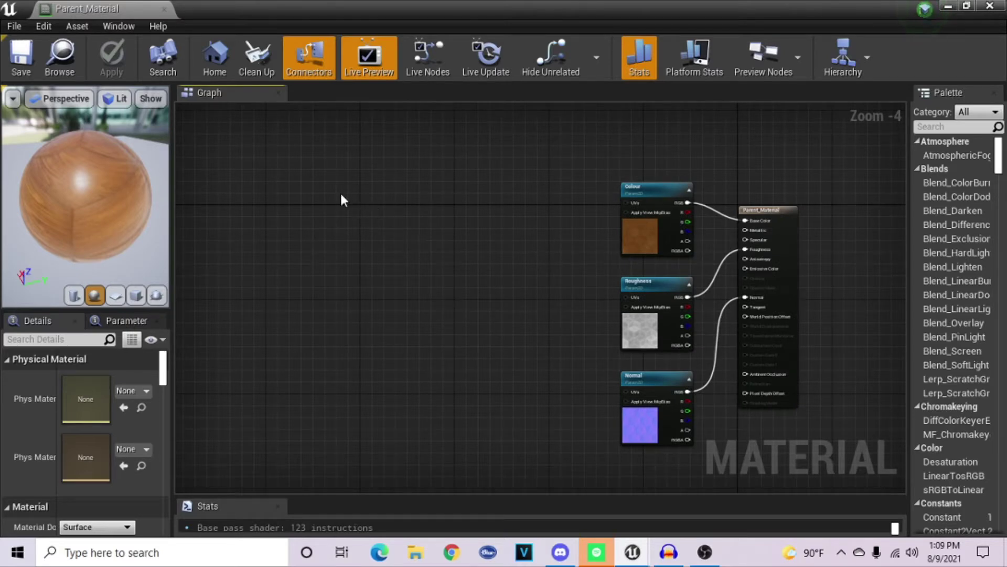
scroll(398, 247, "up", 2)
right_click_drag(398, 247, 294, 268)
right_click_drag(581, 266, 461, 252)
Step: Open the wood albedo texture assigned to the Colour parameter, examine it and close it again
left_click(461, 252)
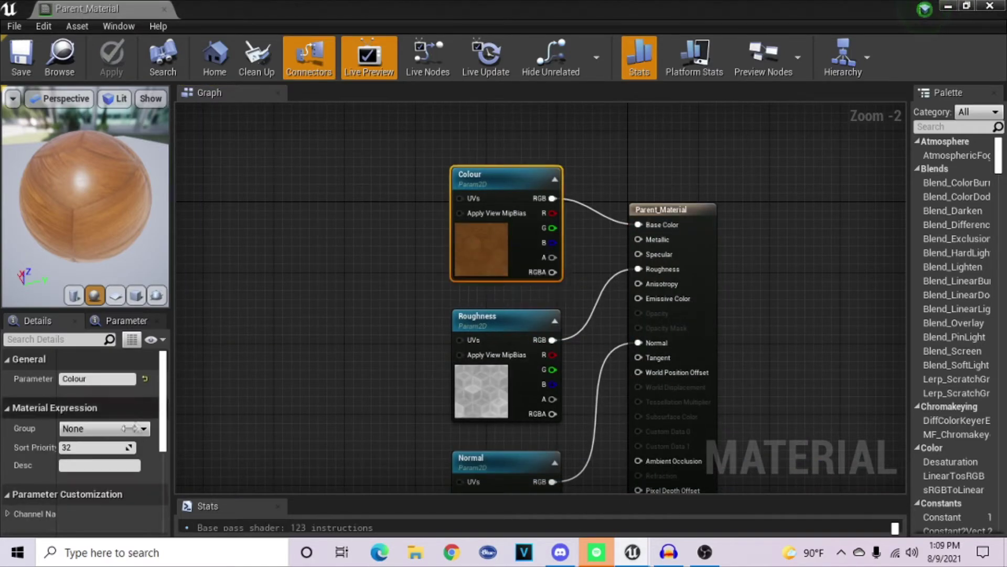
scroll(103, 483, "down", 3)
scroll(103, 483, "down", 2)
double_click(89, 467)
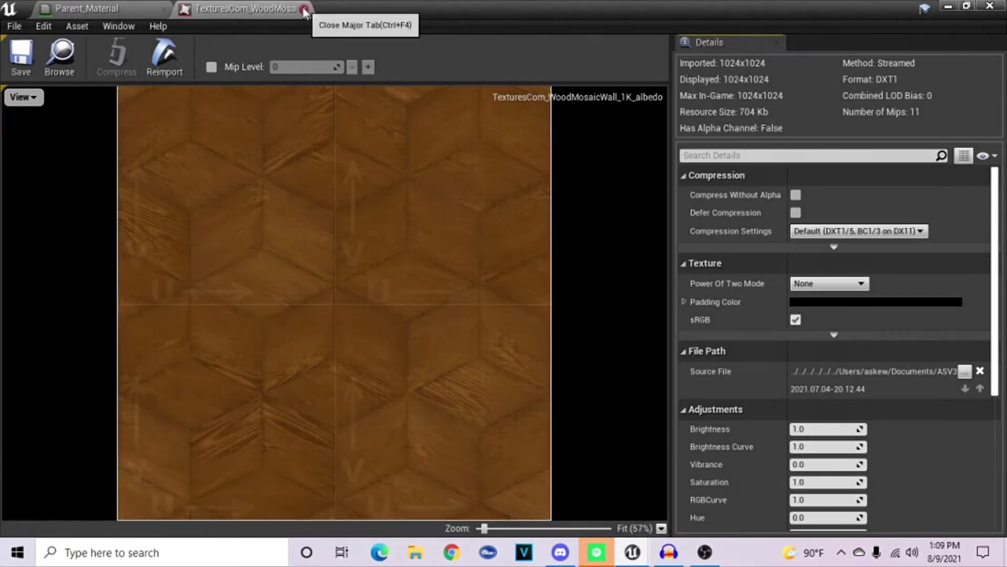
left_click(304, 9)
right_click(221, 185)
type("texcoord")
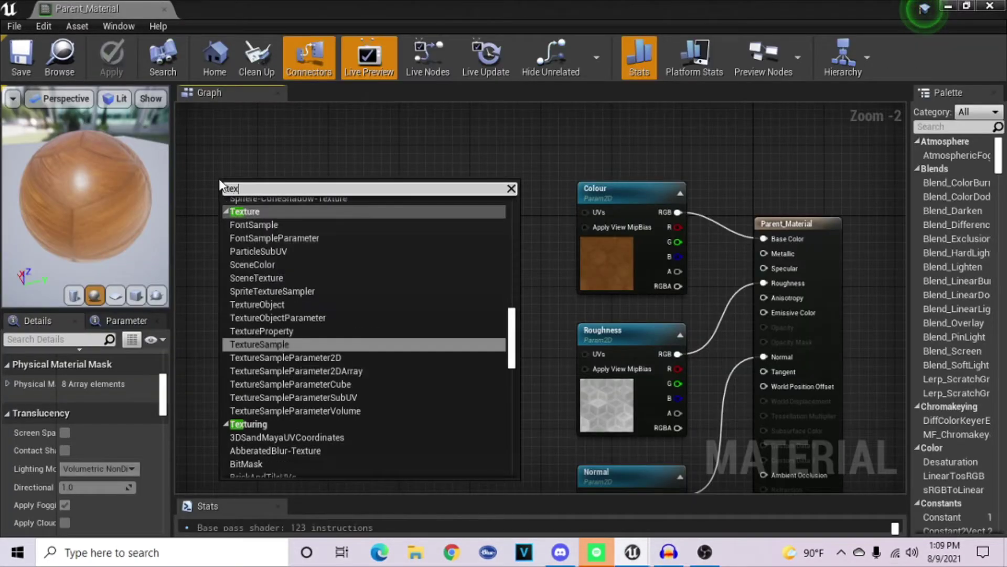
key("Escape")
Step: Add a TextureCoordinate node to the graph in the empty area before the Colour parameter
right_click(218, 178)
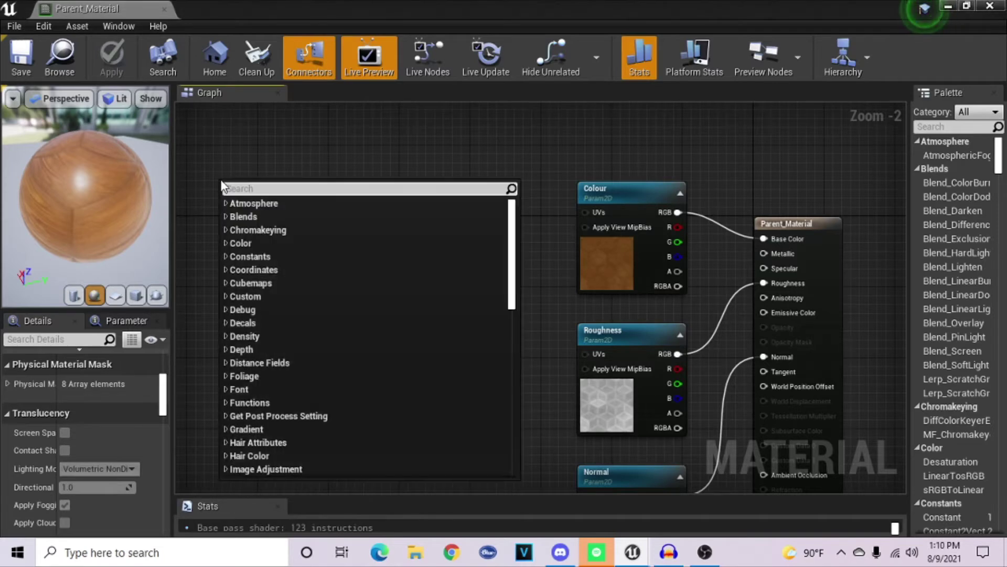
type("texcoor")
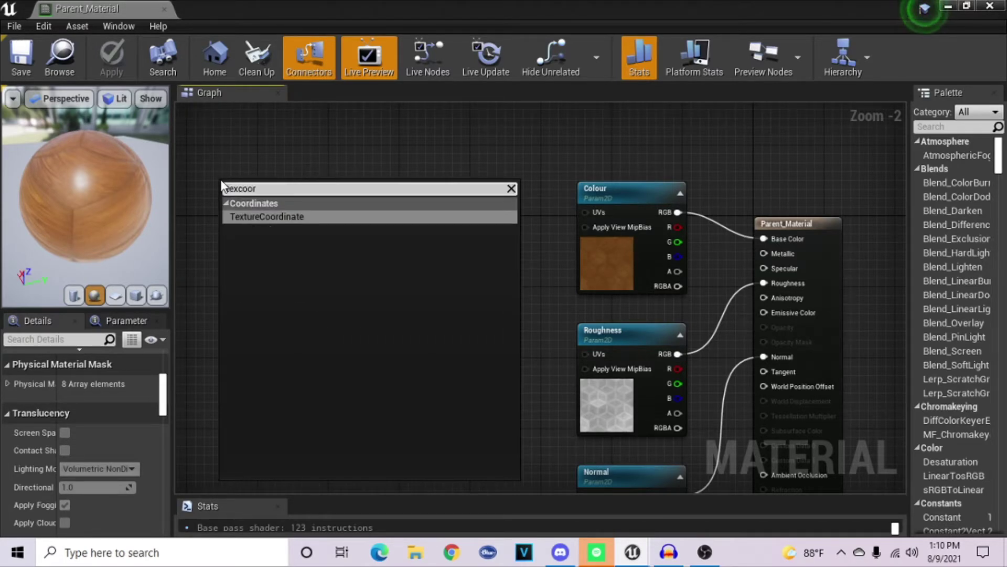
key("Return")
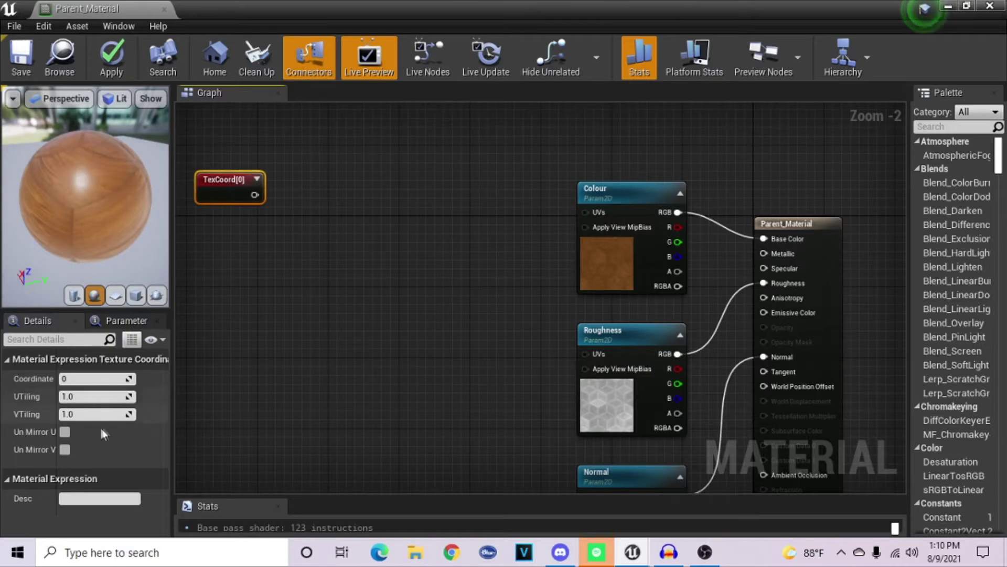
Step: Set the texture coordinate node's UTiling and VTiling to 2
left_click(80, 399)
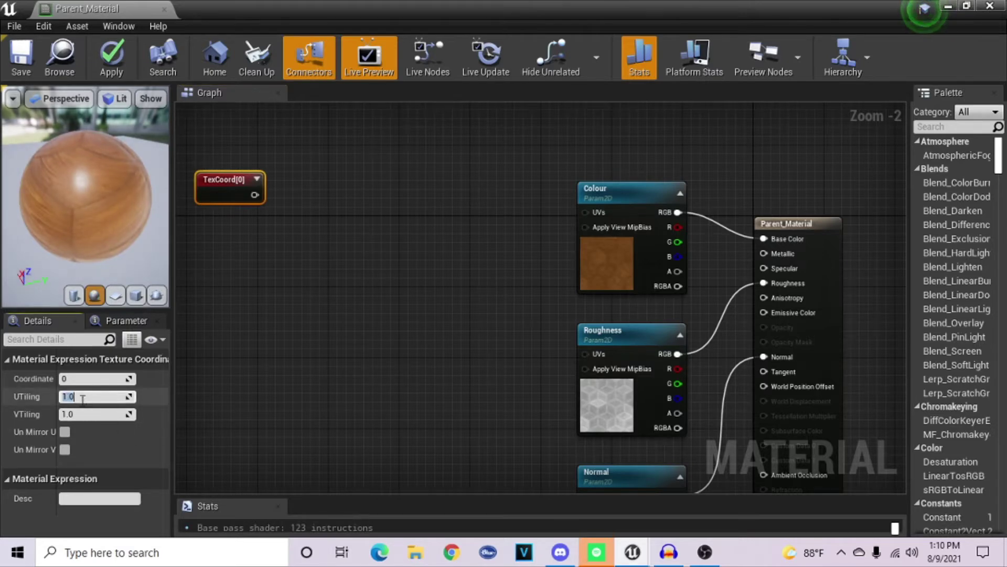
type("2")
key("Return")
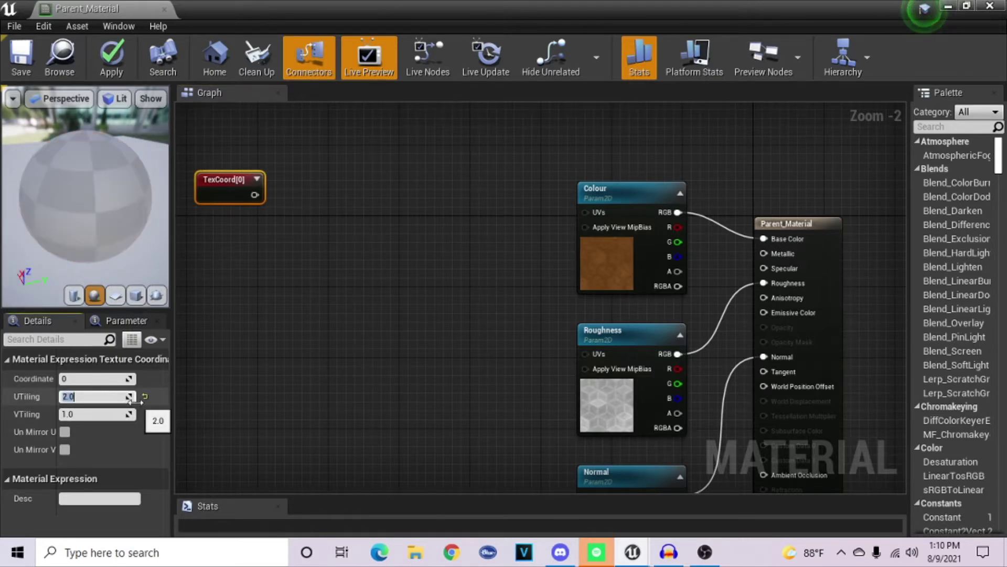
left_click(97, 412)
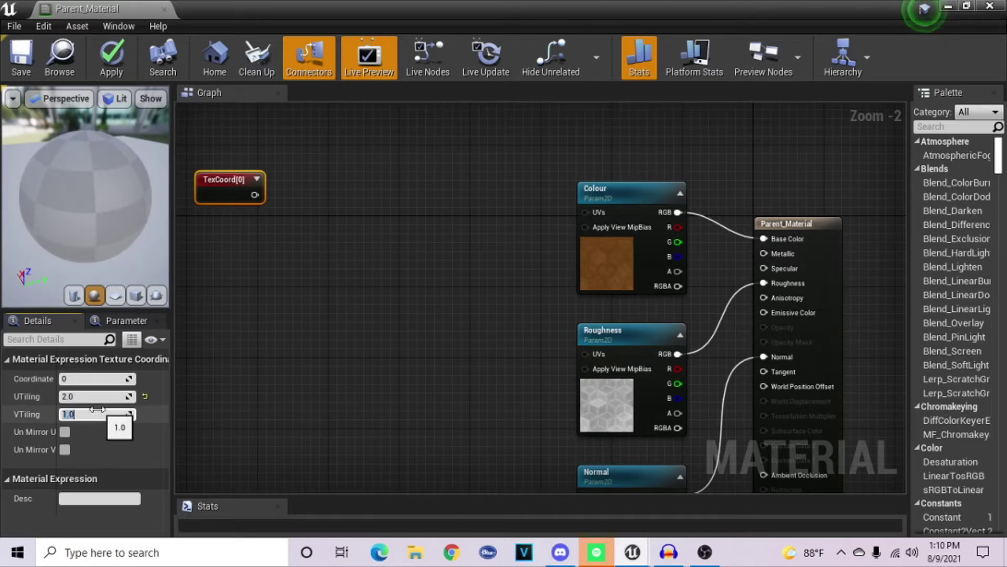
left_click(221, 315)
Step: Connect the texture coordinate node's output to the UVs of the Colour, Roughness and Normal parameters
left_click_drag(255, 195, 584, 212)
left_click_drag(255, 195, 584, 354)
right_click_drag(500, 401, 478, 367)
left_click_drag(231, 159, 559, 460)
Step: Move the texture coordinate node slightly closer to the parameters and apply Parent_Material to the floor in the level
right_click_drag(321, 284, 352, 294)
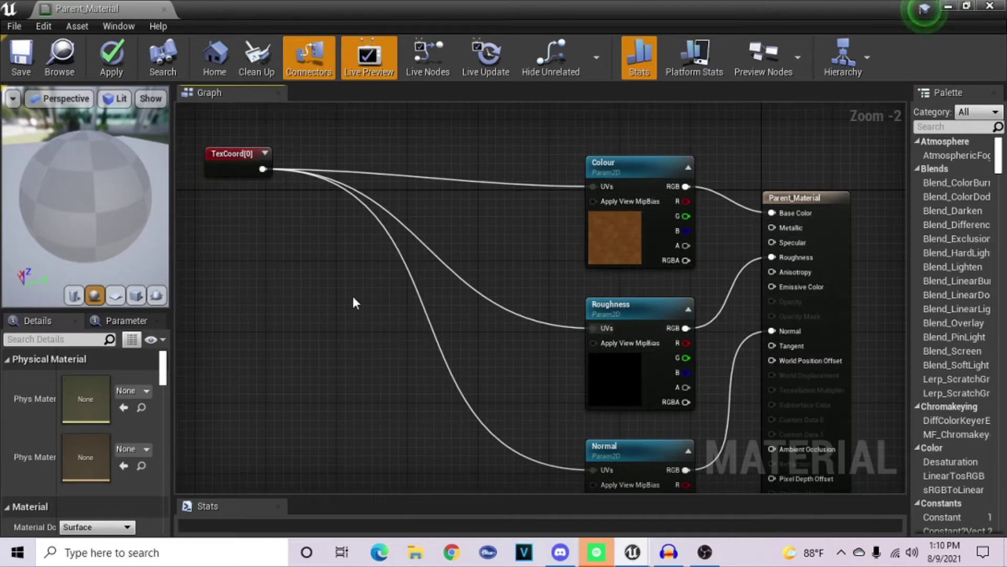
left_click_drag(226, 166, 279, 202)
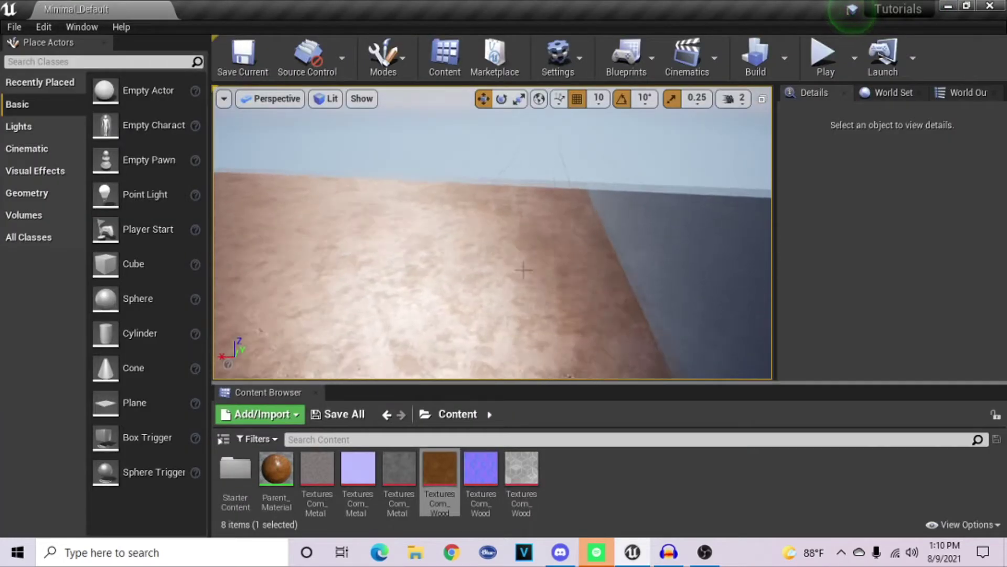
left_click_drag(288, 488, 467, 252)
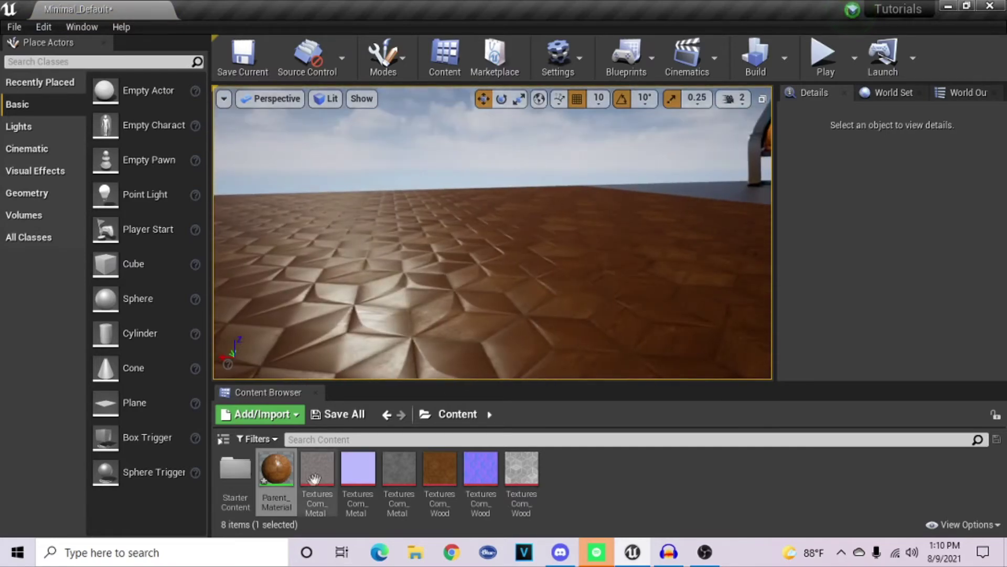
Step: Reopen Parent_Material, set the texture coordinate node's UTiling and VTiling to 0.25, and save the material
double_click(288, 486)
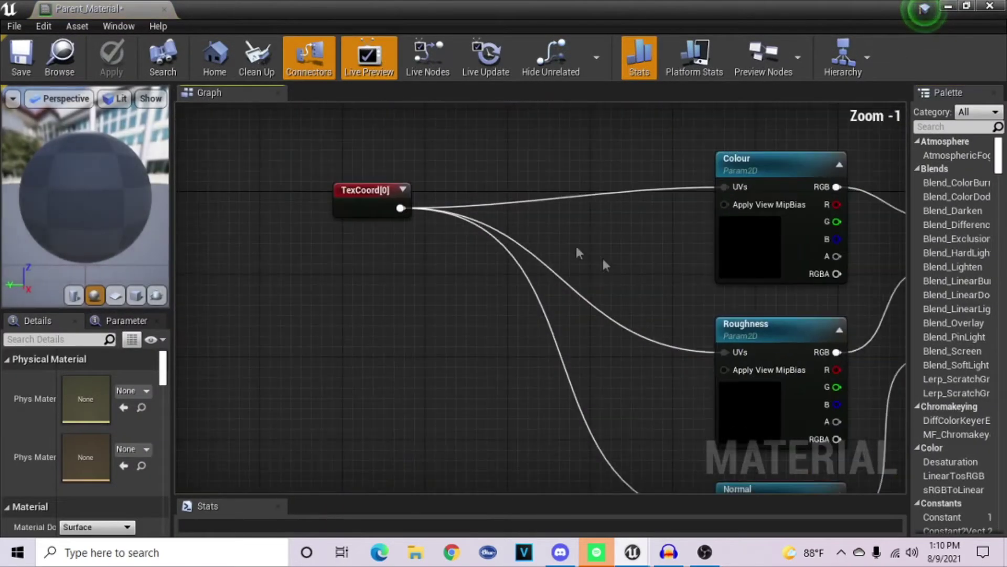
left_click(360, 207)
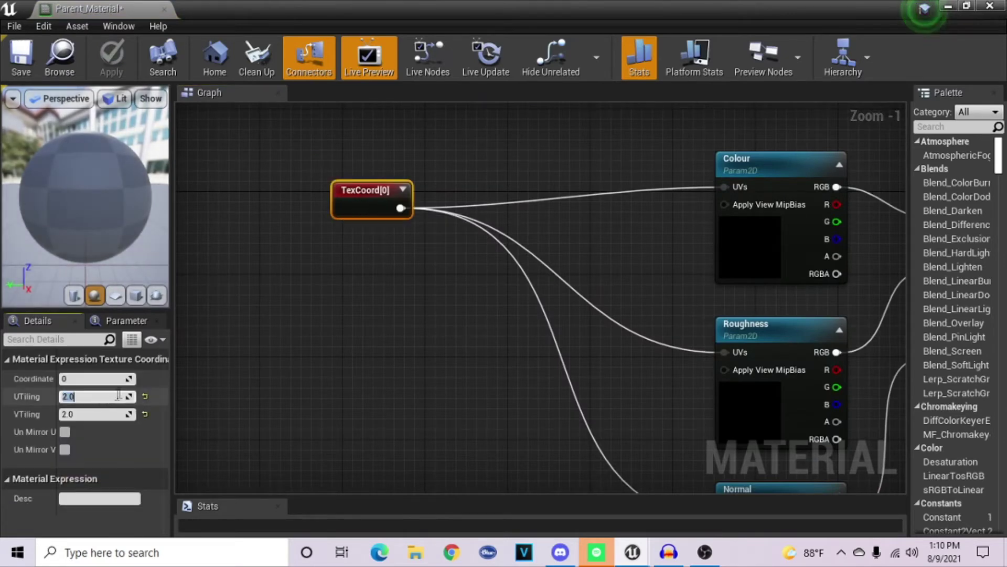
key("Tab")
type("0.25")
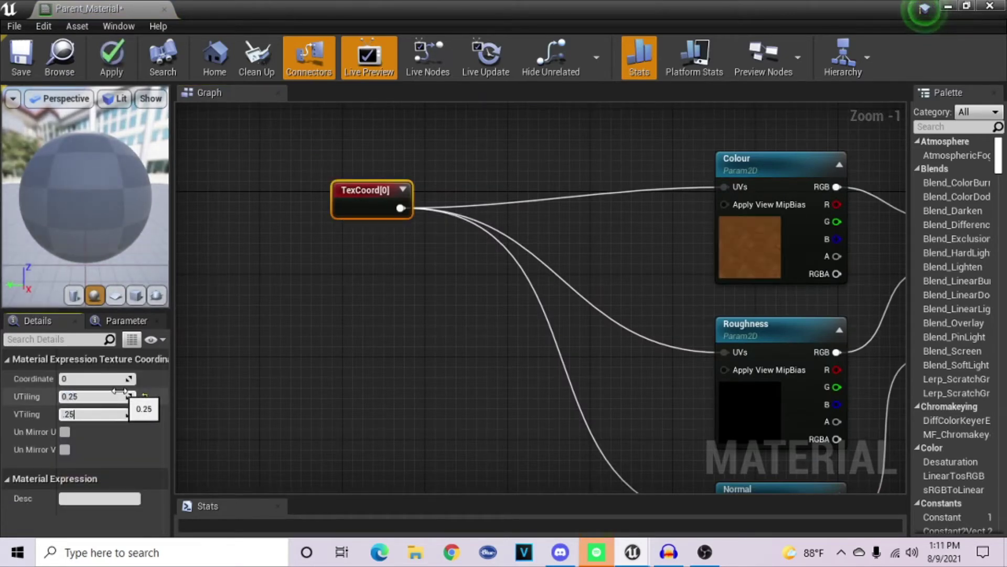
key("Return")
left_click(24, 60)
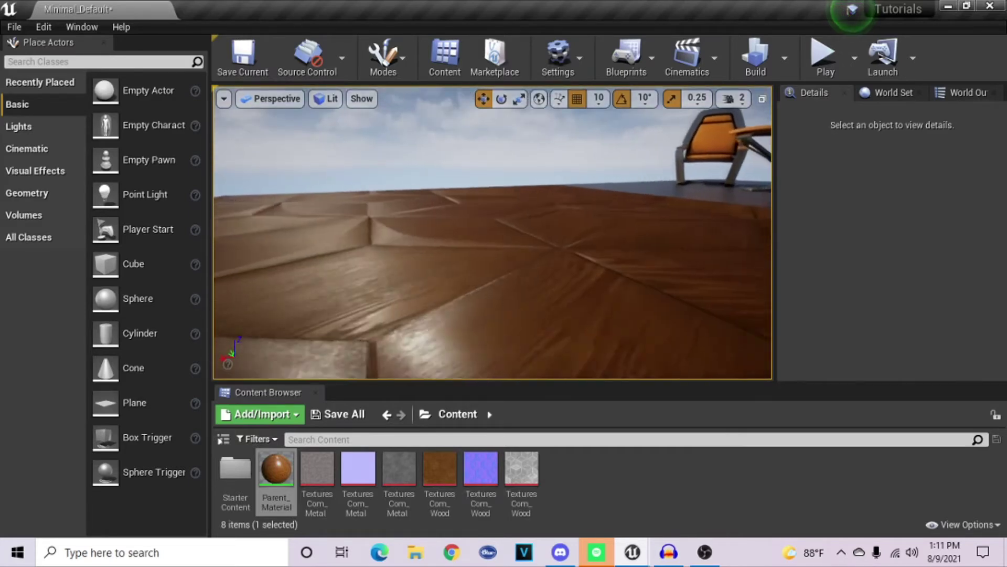
Step: Create a material instance from Parent_Material in the project content, keeping the default name
right_click(271, 472)
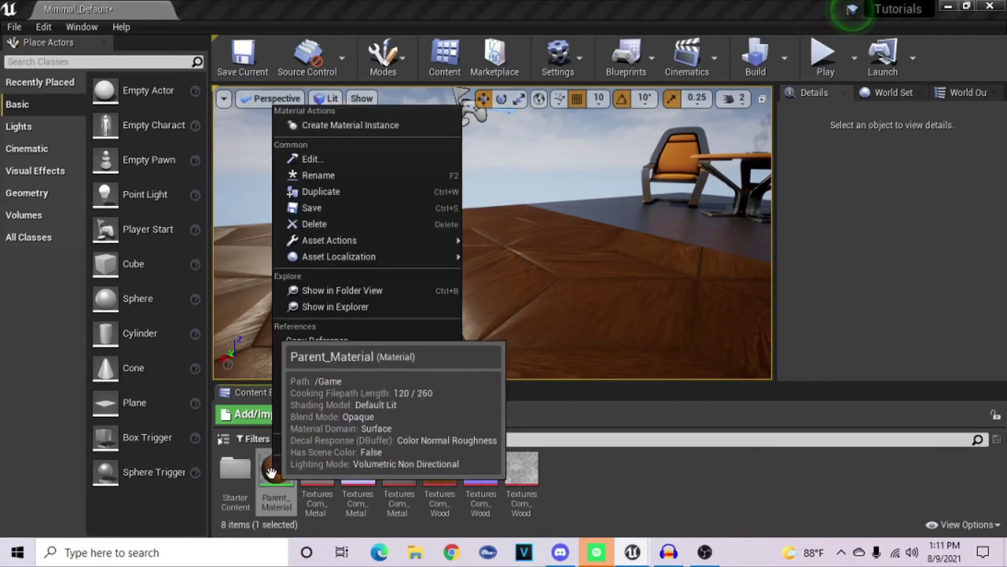
left_click(340, 125)
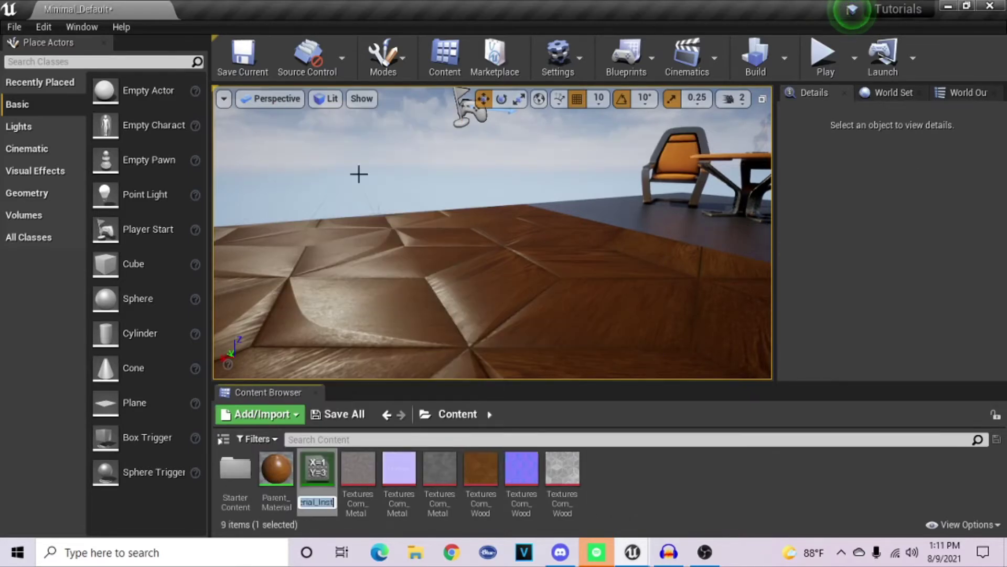
key("Return")
Step: Reopen Parent_Material, move the texture coordinate node slightly upward, and close the editor, applying the changes to the original material
double_click(275, 471)
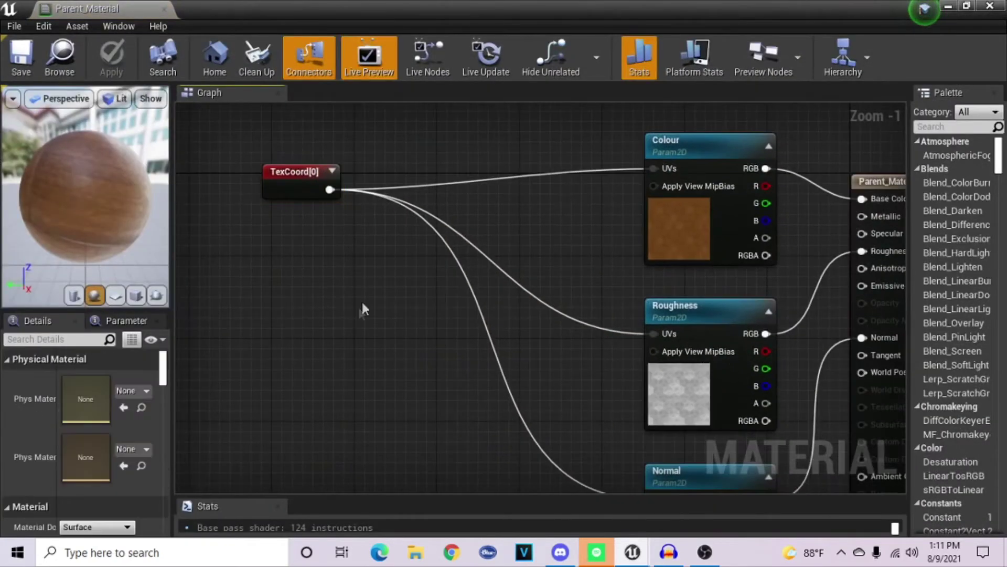
left_click_drag(288, 176, 300, 155)
left_click(320, 229)
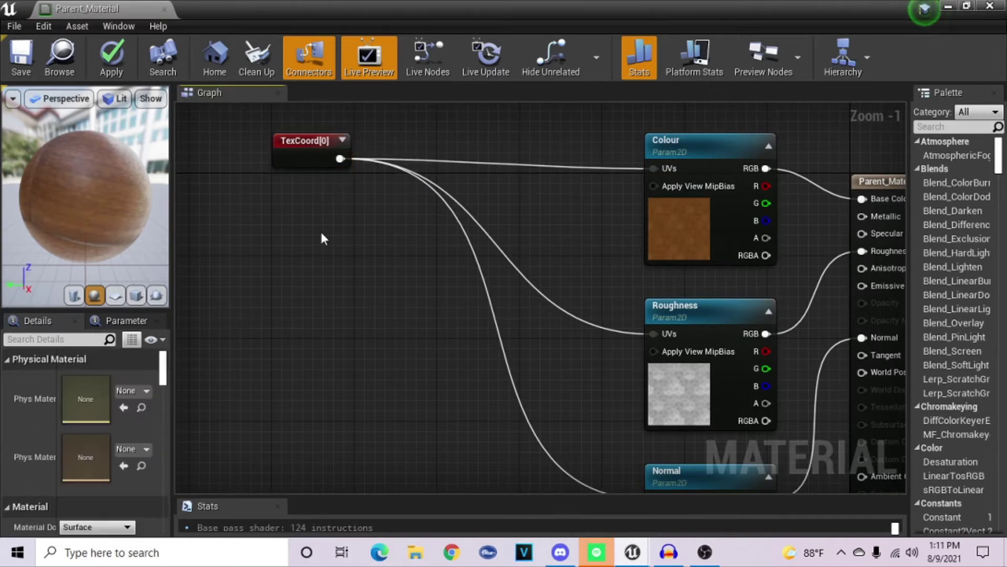
right_click_drag(315, 214, 313, 227)
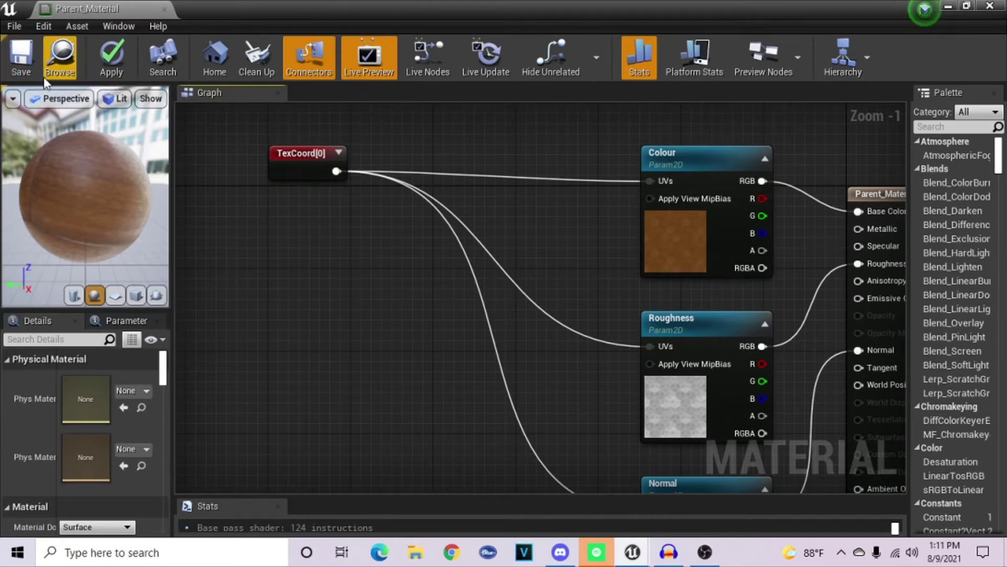
left_click(165, 9)
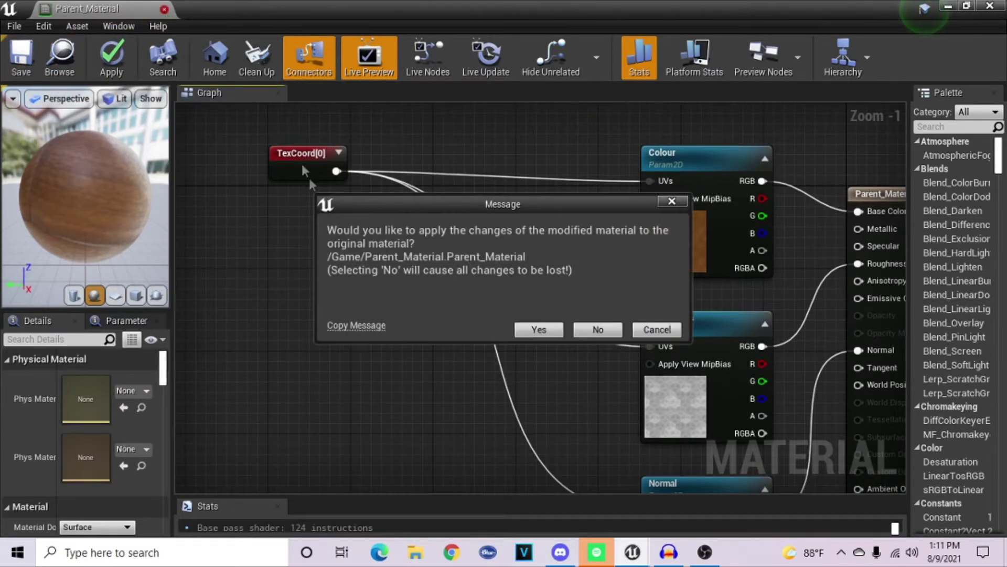
left_click(540, 328)
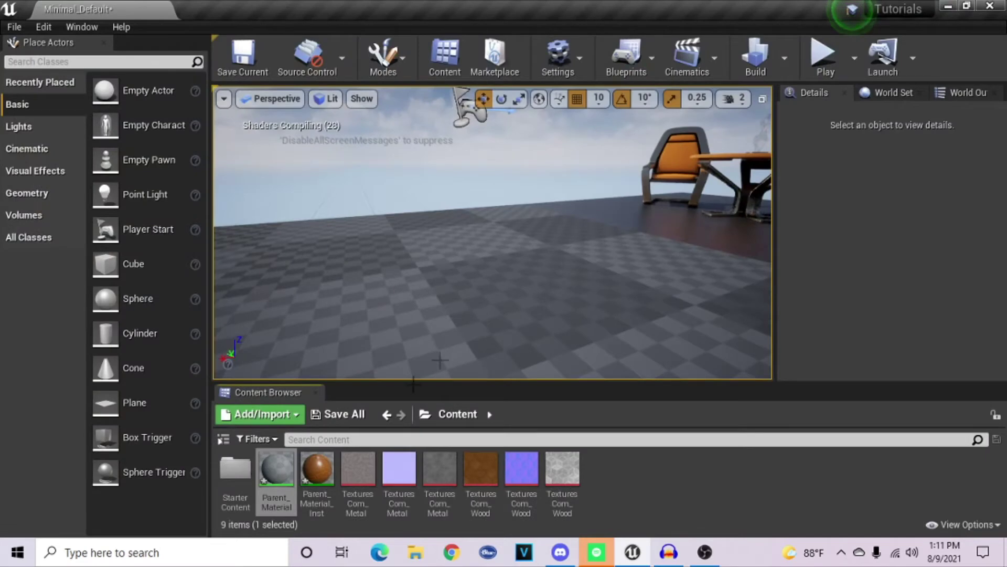
Step: Apply Parent_Material_Inst to the floor in the level
left_click_drag(317, 470, 422, 310)
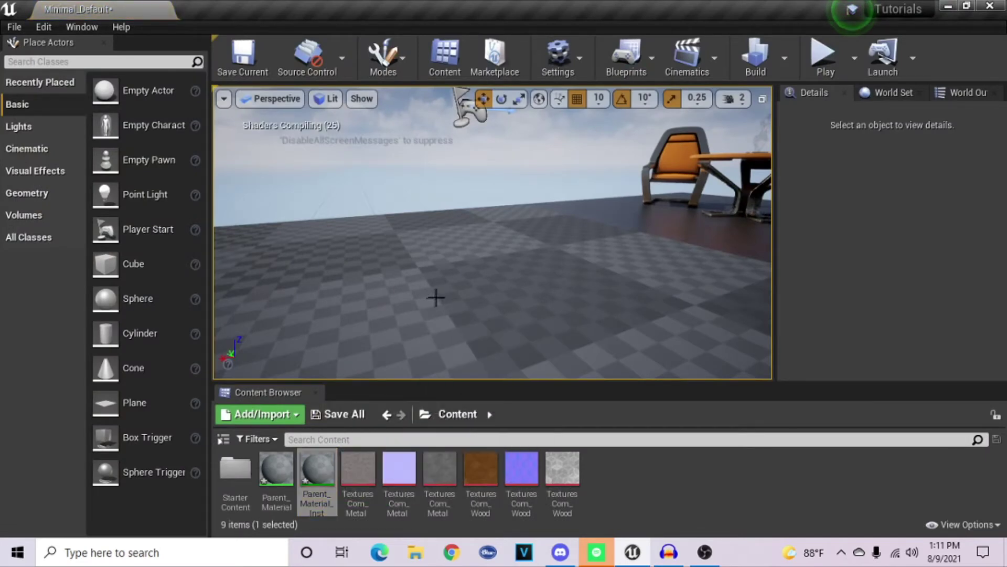
double_click(310, 466)
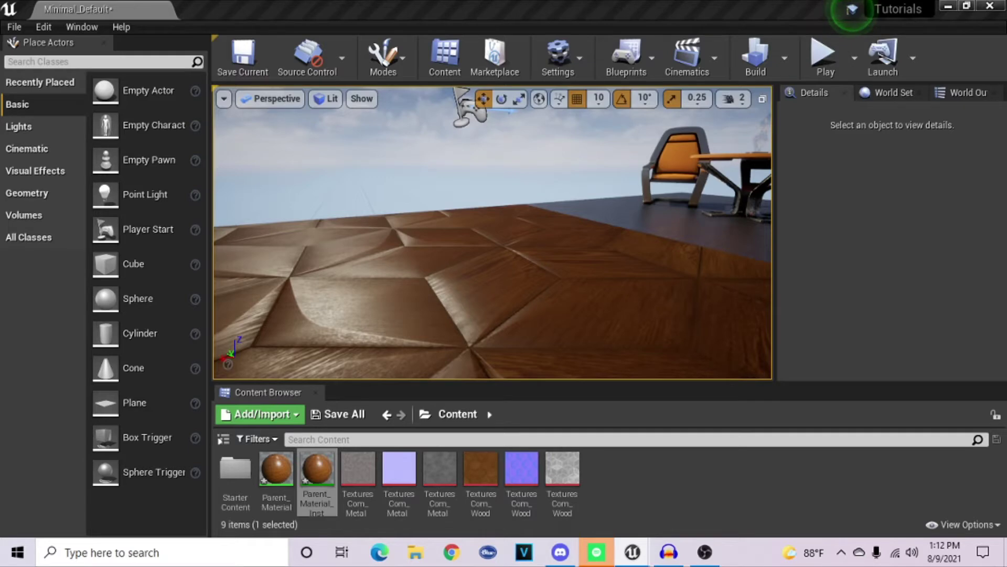
mouse_move(465, 105)
right_mouse_down()
mouse_move(472, 167)
mouse_move(472, 121)
right_mouse_up()
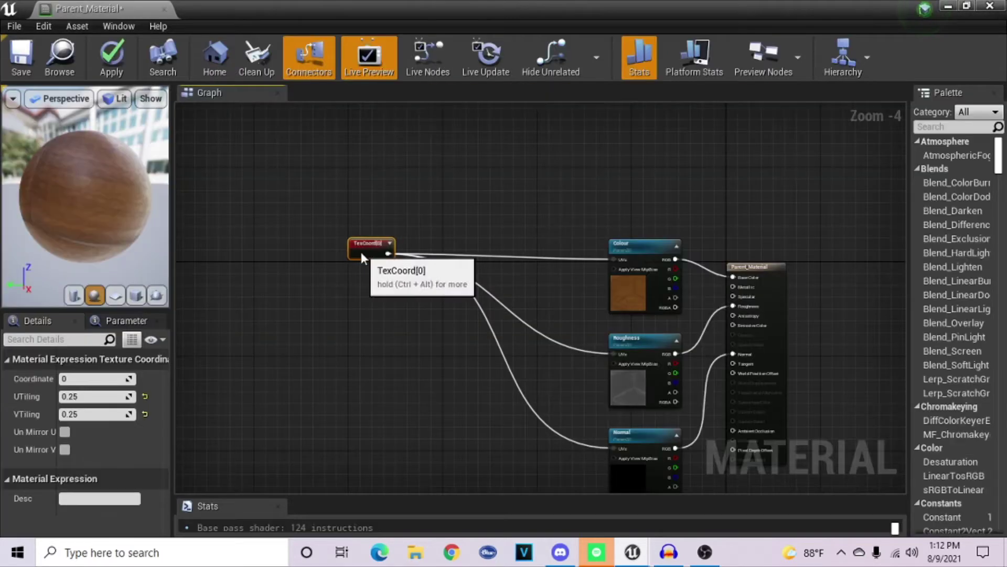
Step: Move the texture coordinate node slightly upward in the Parent_Material graph
left_click(392, 211)
scroll(390, 251, "up", 2)
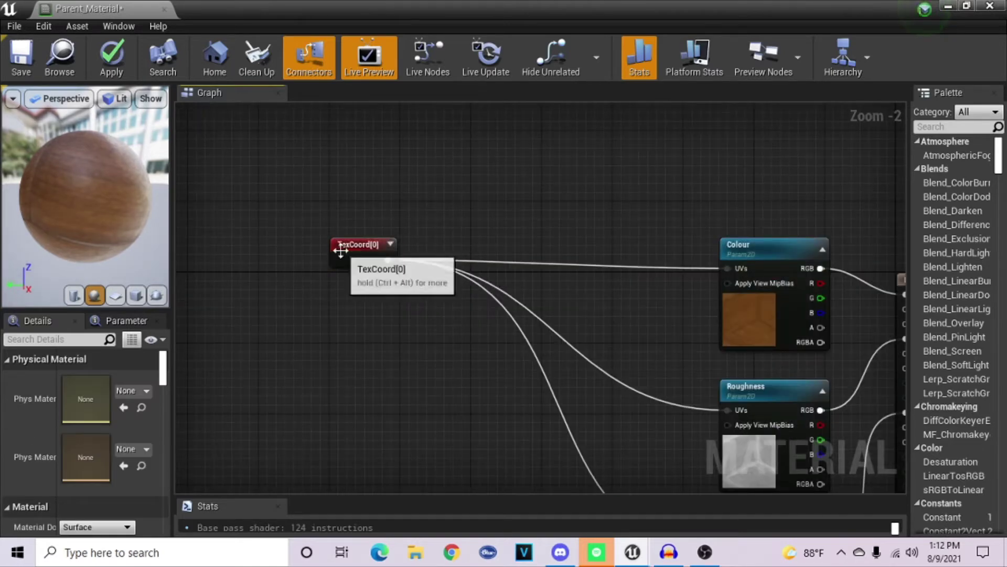
right_click(341, 252)
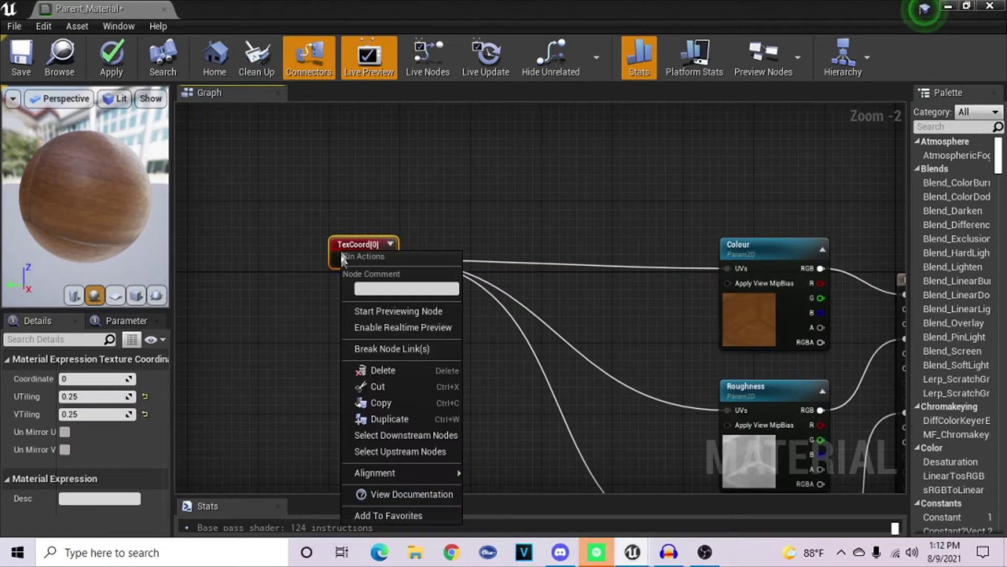
left_click(351, 199)
left_click_drag(362, 262, 363, 227)
left_click(365, 302)
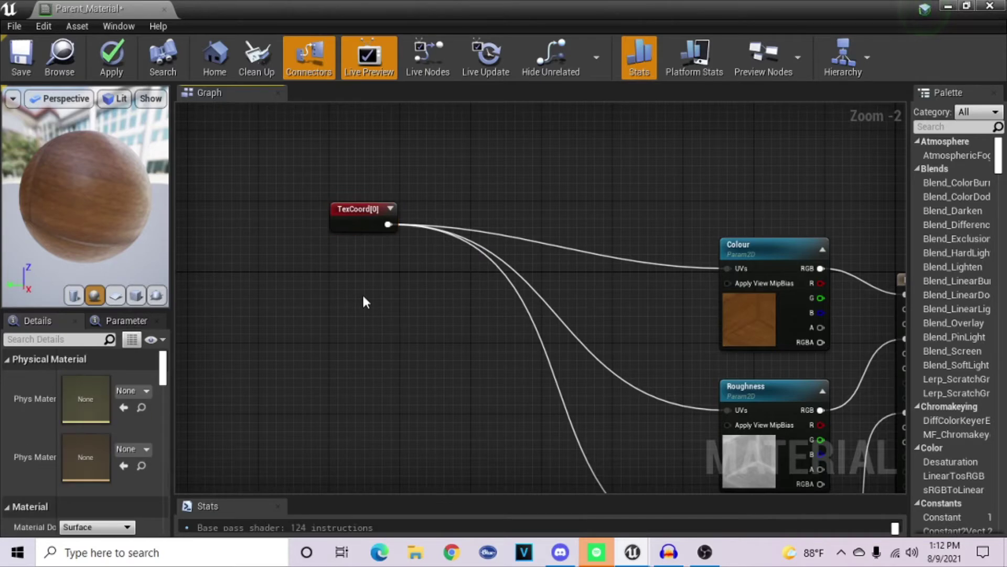
Step: Add two constant nodes below the texture coordinate node and convert the upper one to a parameter named U_Tiling
right_click_drag(365, 301, 399, 292)
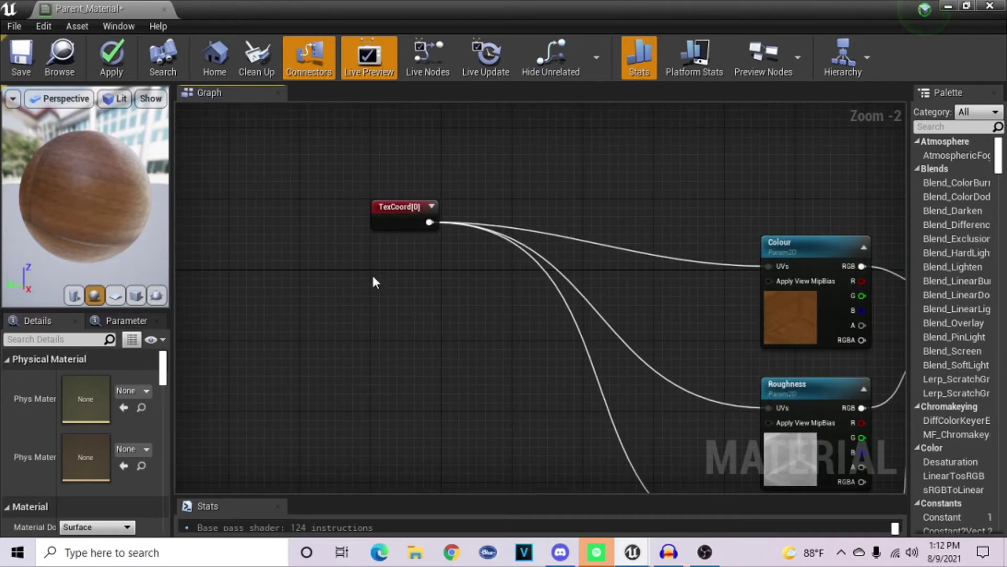
left_click(372, 273)
left_click(372, 344)
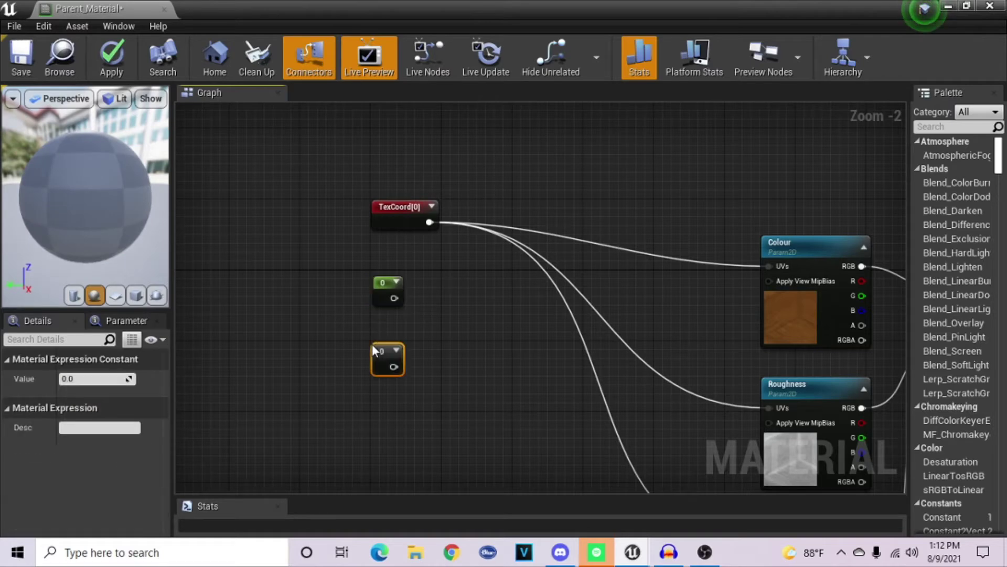
right_click(379, 303)
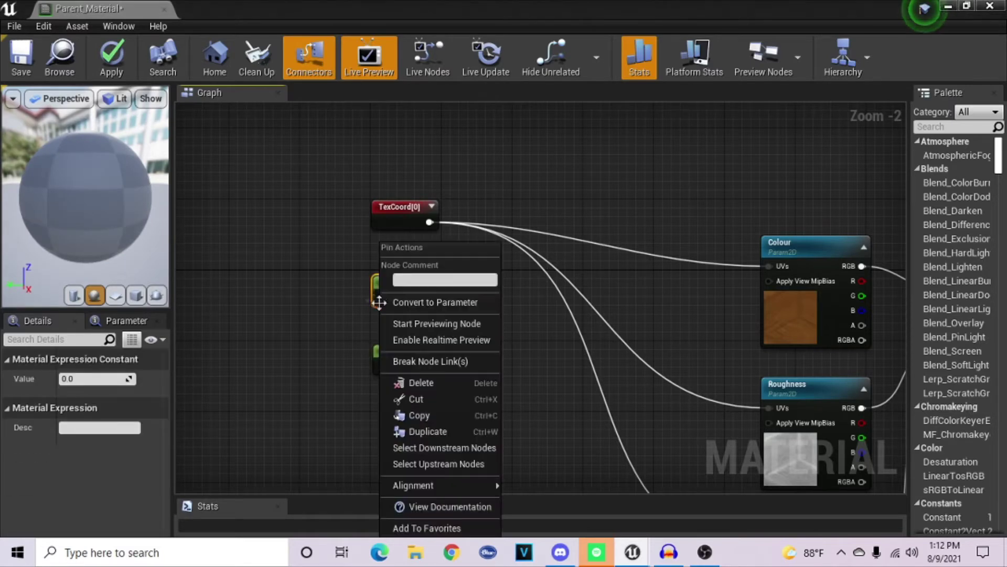
left_click(407, 304)
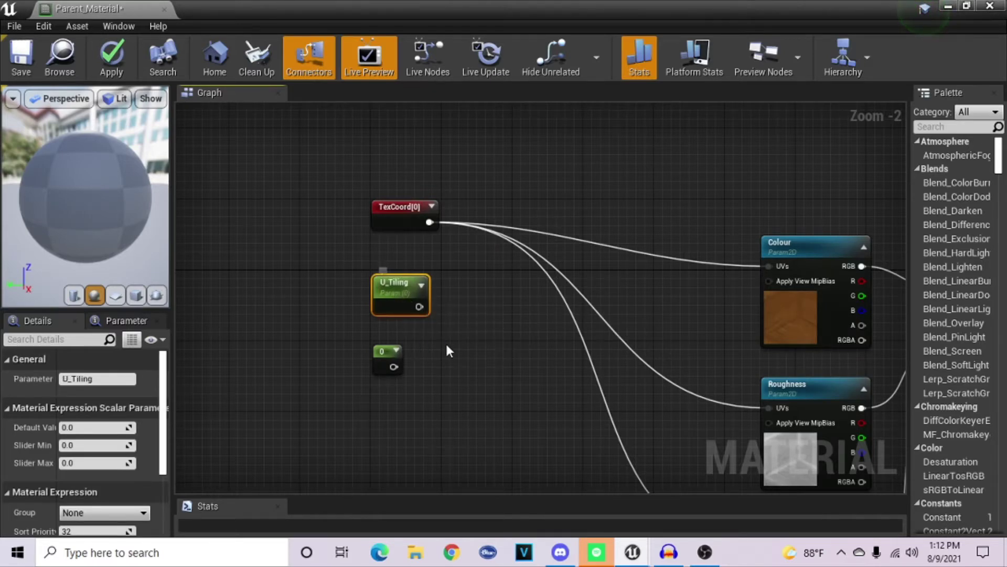
Step: Convert the remaining constant node to a parameter named V_Tiling
right_click(388, 359)
left_click(436, 120)
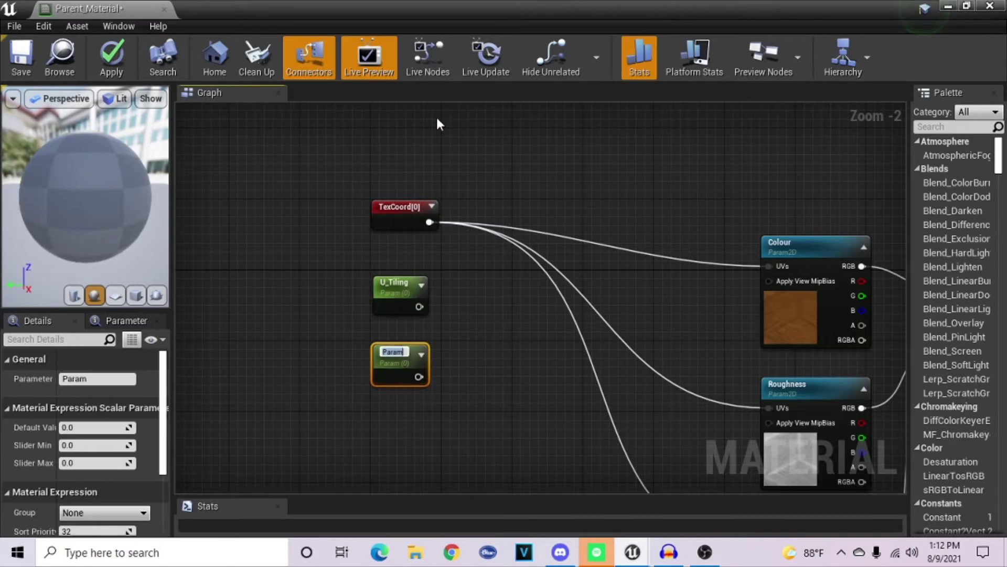
type("V_Tiling")
key("Return")
left_click(456, 314)
Step: Add an AppendVector node beside the two tiling parameters and position it vertically between them
right_click(449, 321)
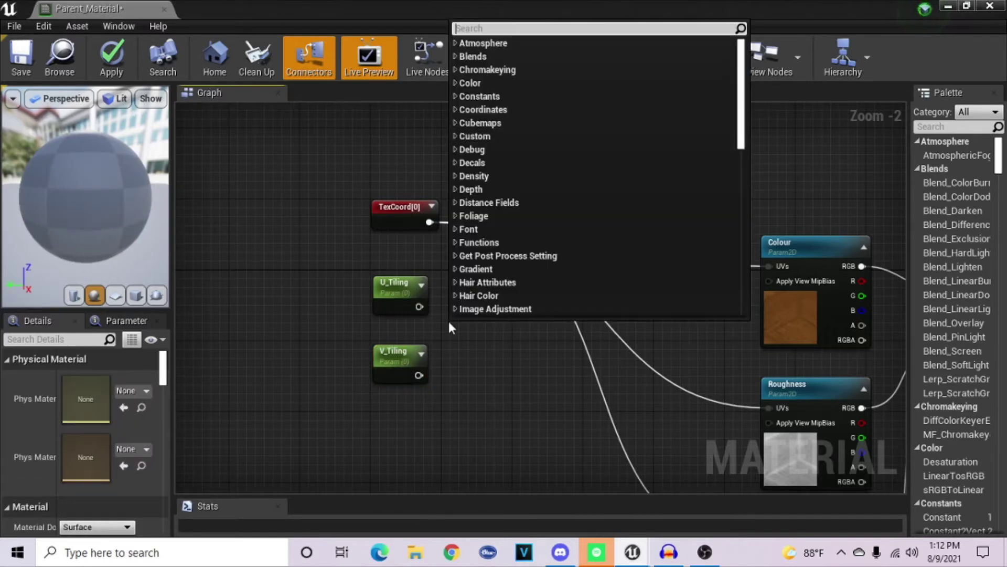
type("append")
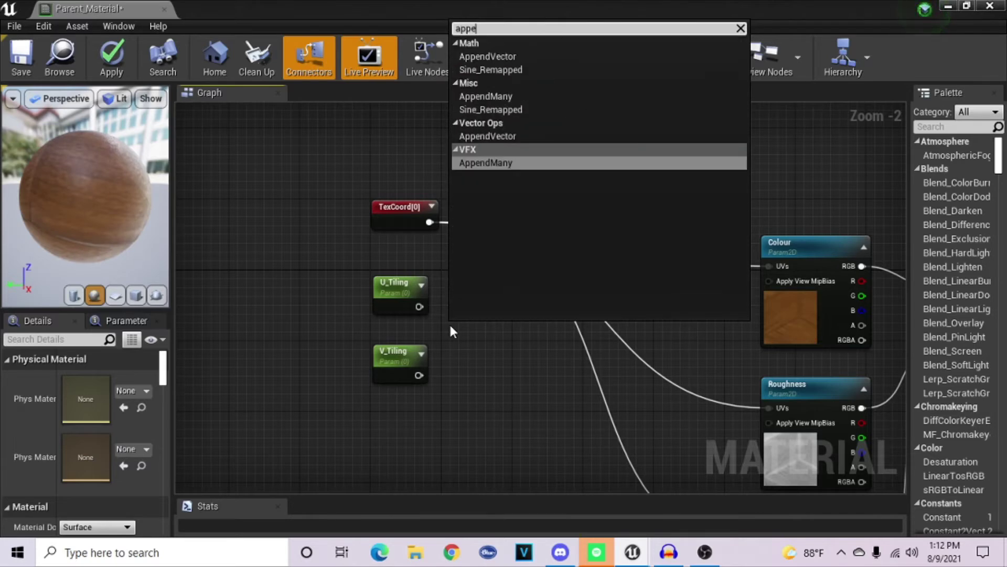
key("Up")
key("Up")
key("Return")
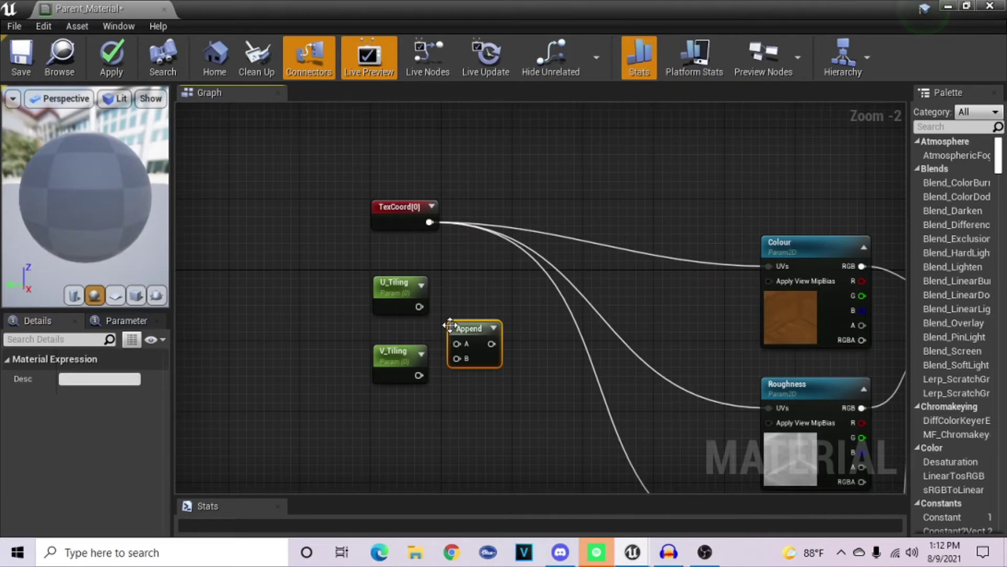
left_click_drag(466, 323, 469, 307)
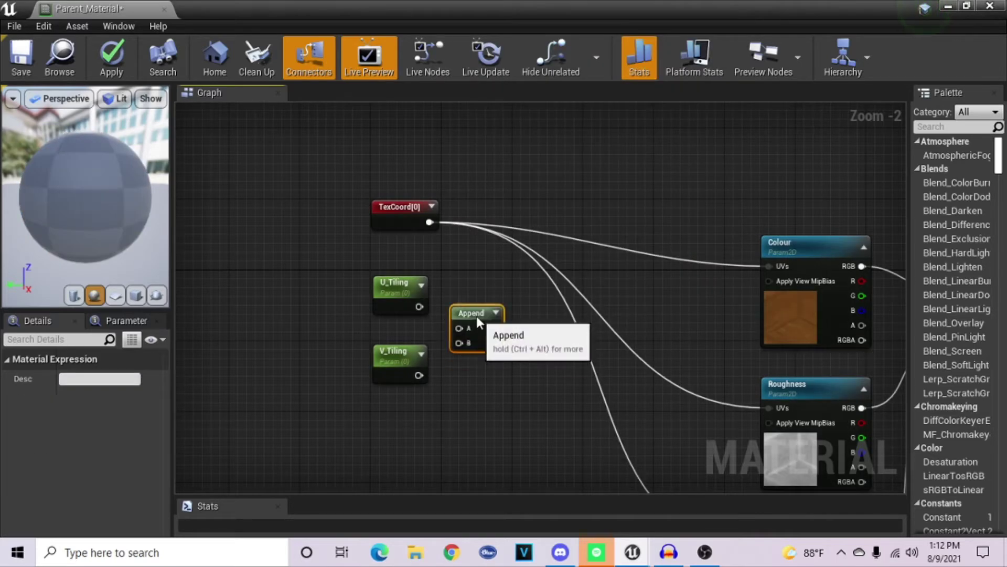
left_click(420, 328)
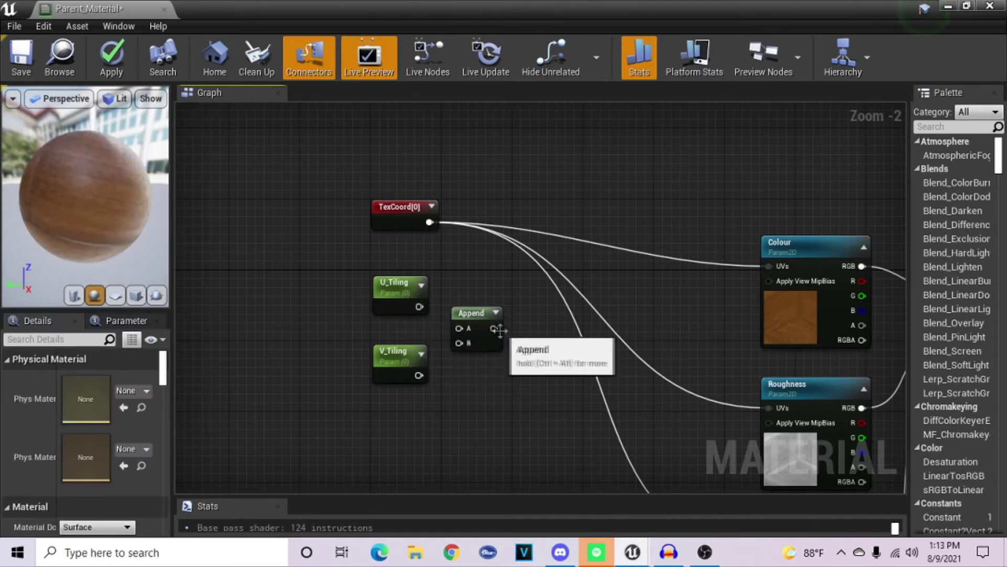
Step: Connect U_Tiling to the Append node's A input and V_Tiling to its B input
left_click_drag(494, 327, 607, 275)
left_click_drag(419, 306, 497, 260)
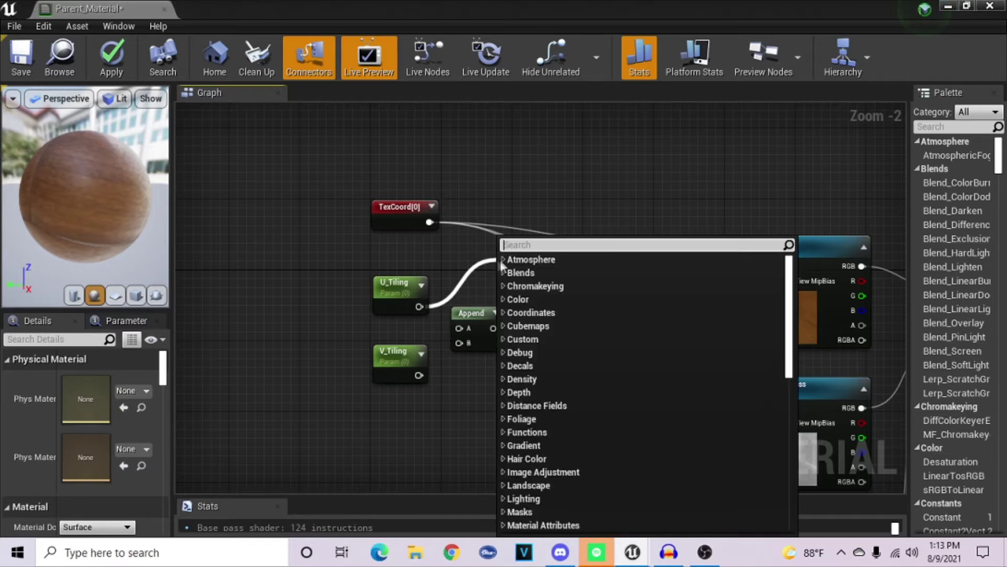
key("Escape")
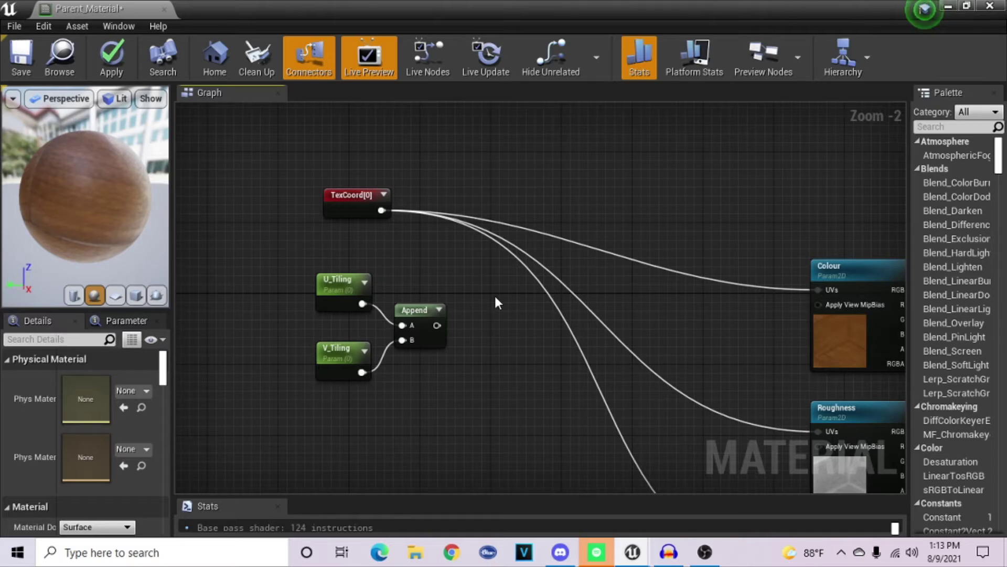
Step: Add a Multiply node between the Append node and the texture parameters, and move it slightly upward
left_click(495, 296)
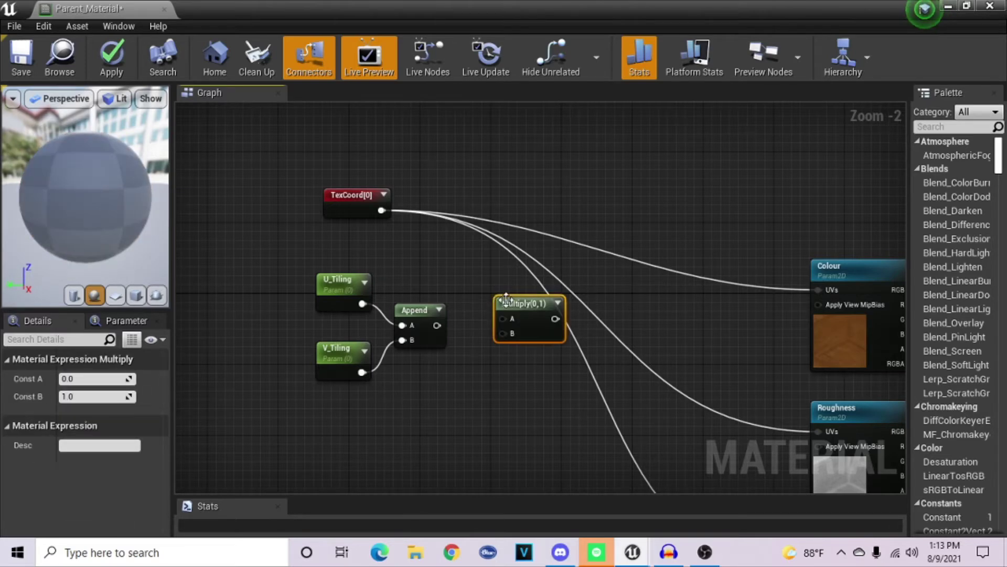
left_click_drag(494, 296, 494, 255)
left_click(447, 232)
left_click(464, 350)
Step: Connect the Append output to Multiply's B input and the texture coordinate to its A input, and shift the Multiply node slightly right
left_click_drag(437, 326, 481, 286)
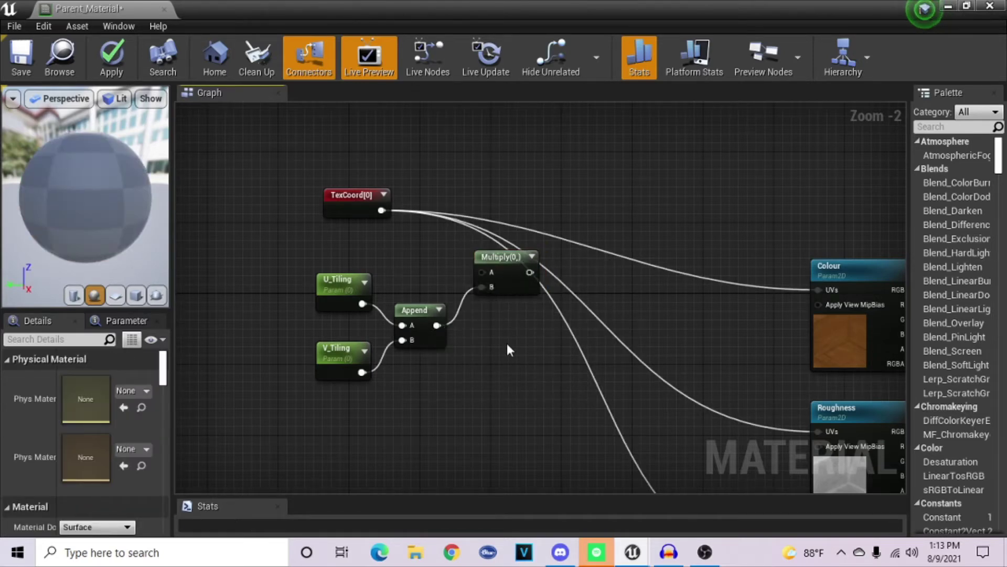
left_click_drag(380, 211, 482, 272)
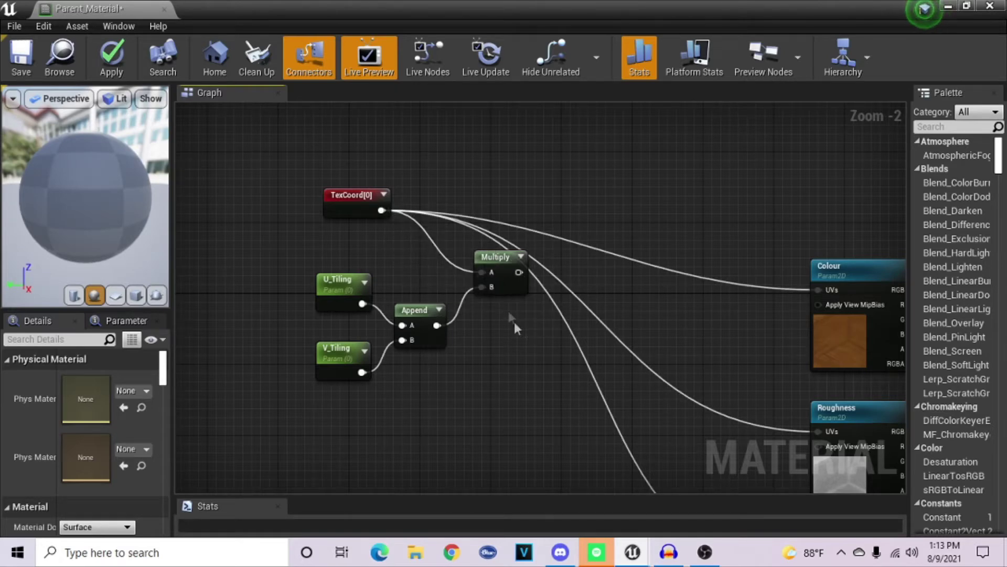
left_click_drag(493, 256, 511, 258)
left_click(522, 342)
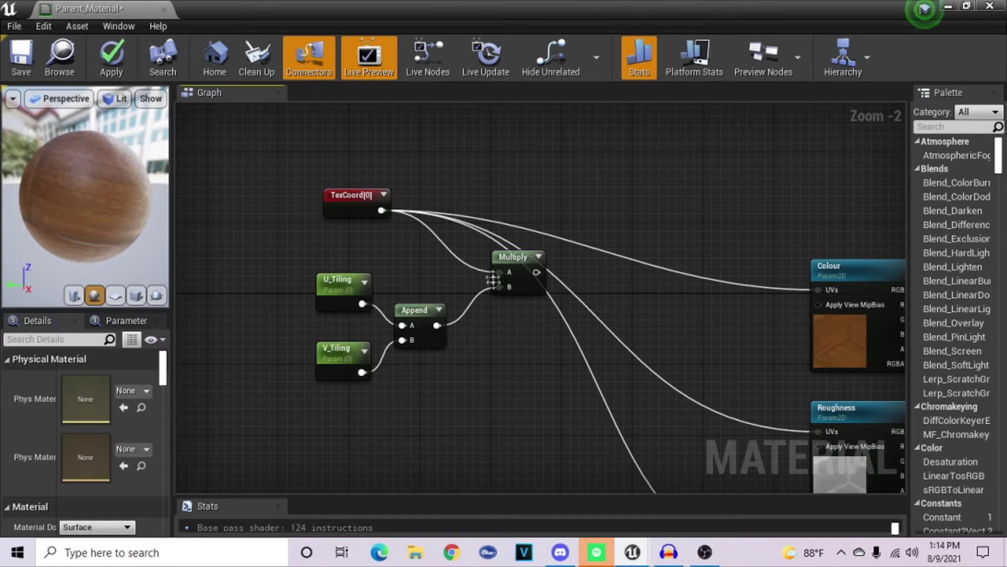
Step: Set the default value of both the U_Tiling and V_Tiling parameters to 1
left_click(362, 202)
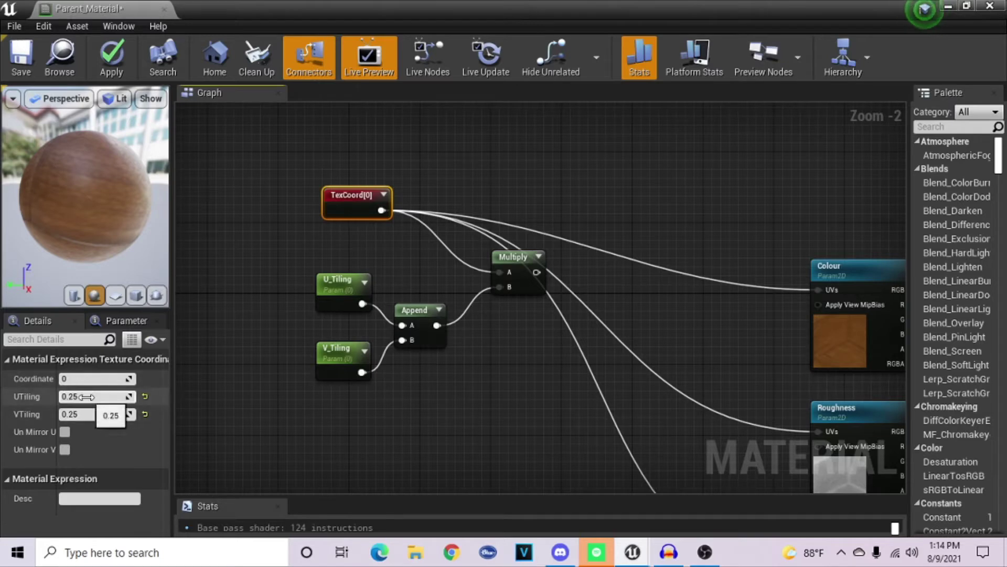
left_click(325, 295)
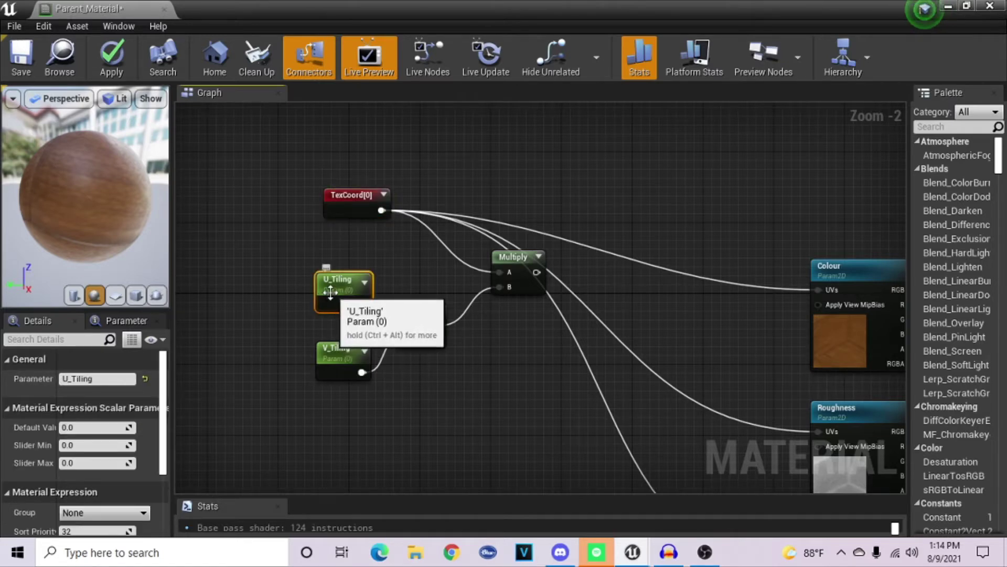
left_click(335, 357)
left_click(327, 286)
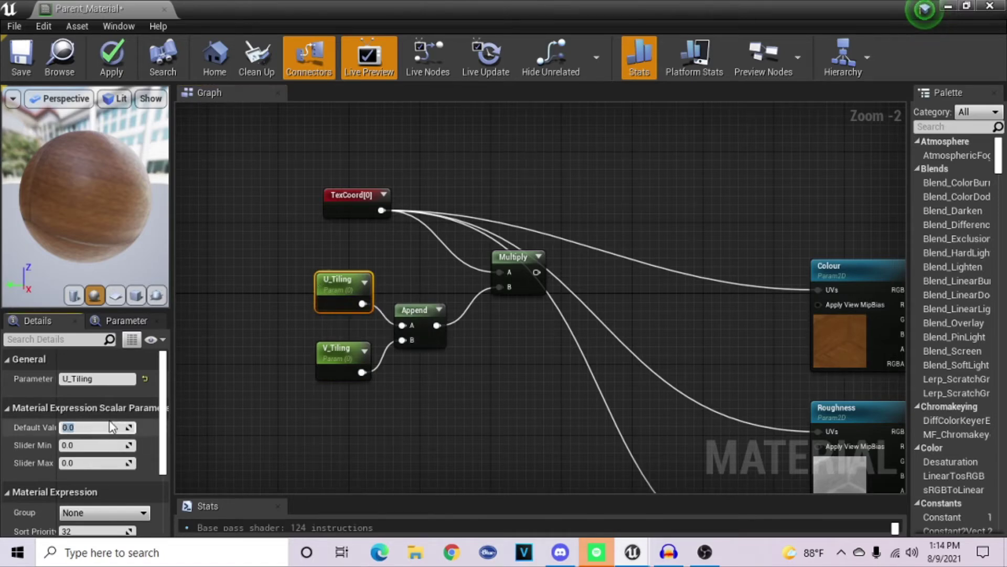
type("1")
key("Return")
left_click(346, 356)
left_click(105, 427)
type("1")
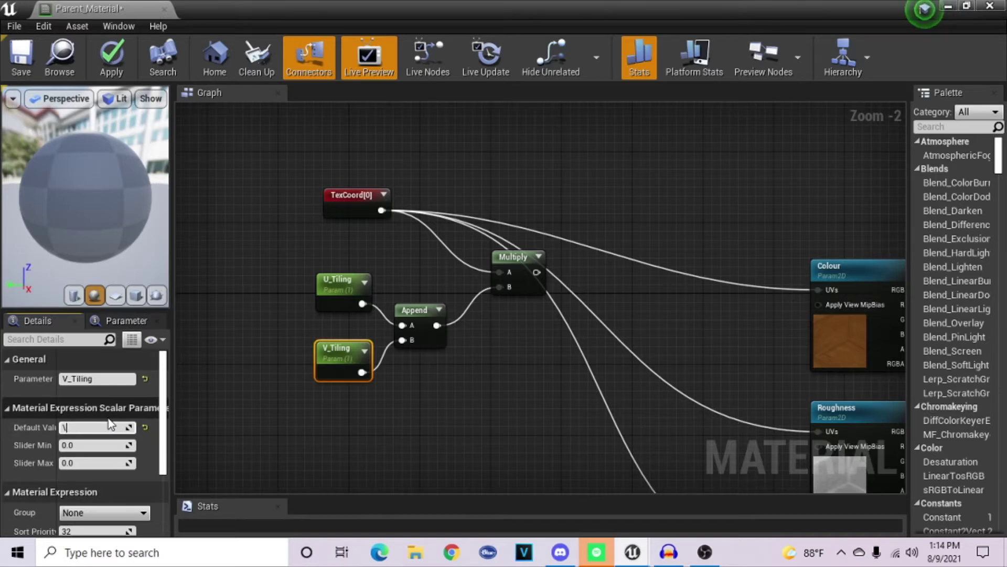
left_click(271, 384)
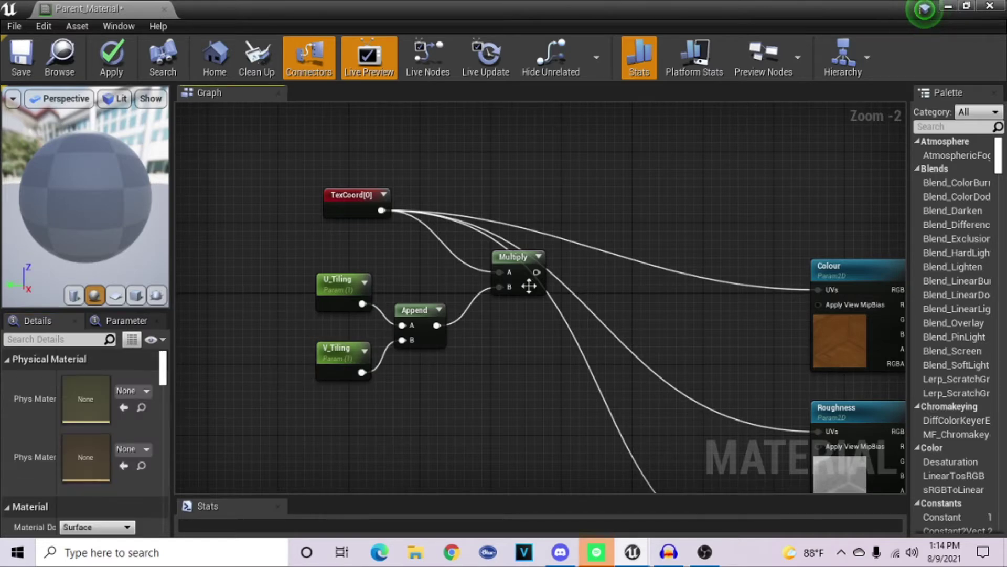
Step: Connect the Multiply output to the UVs inputs of the Colour, Roughness and Normal texture parameters
left_click_drag(536, 271, 818, 290)
right_click_drag(757, 355, 521, 260)
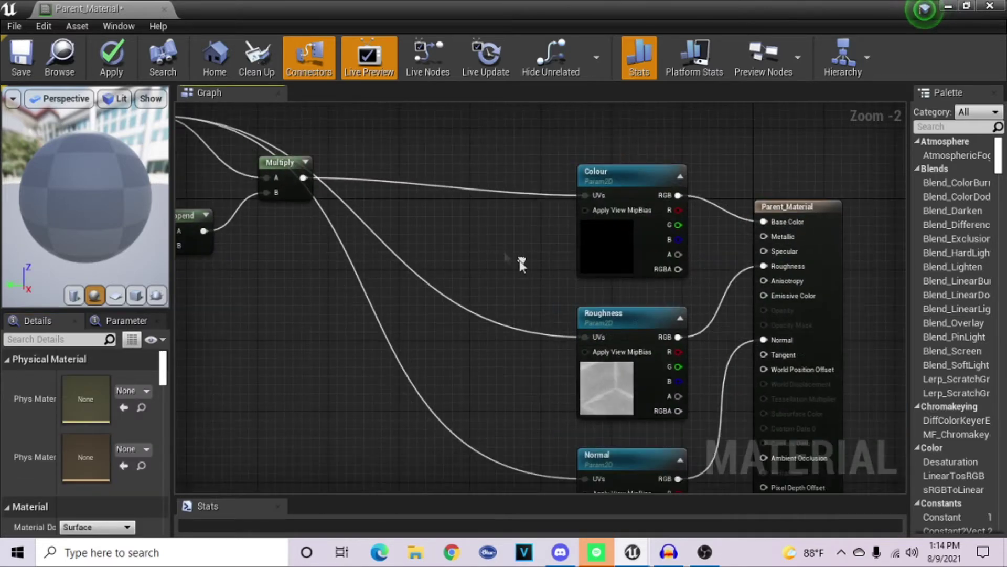
left_click_drag(303, 177, 583, 336)
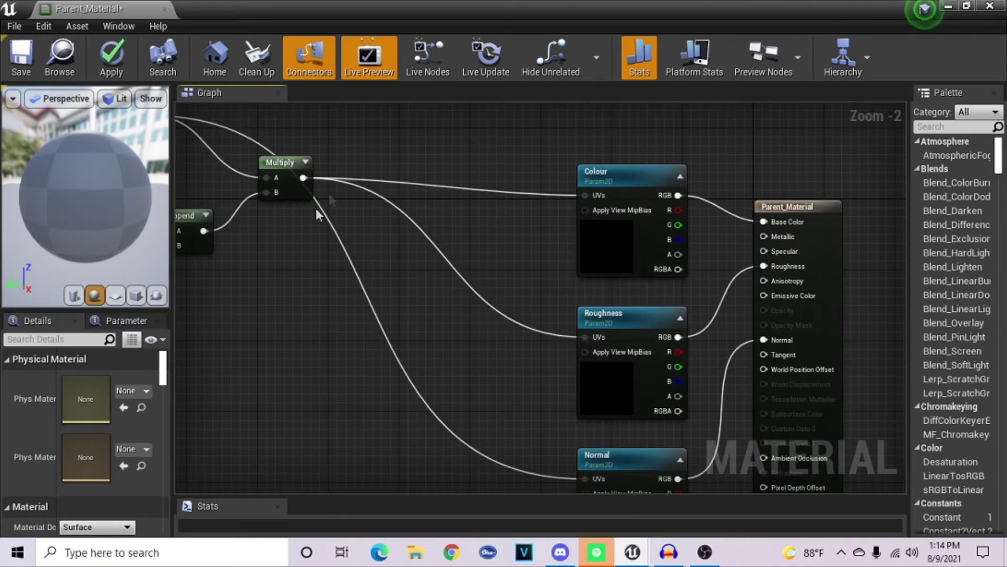
left_click_drag(303, 178, 584, 352)
scroll(549, 393, "down", 1)
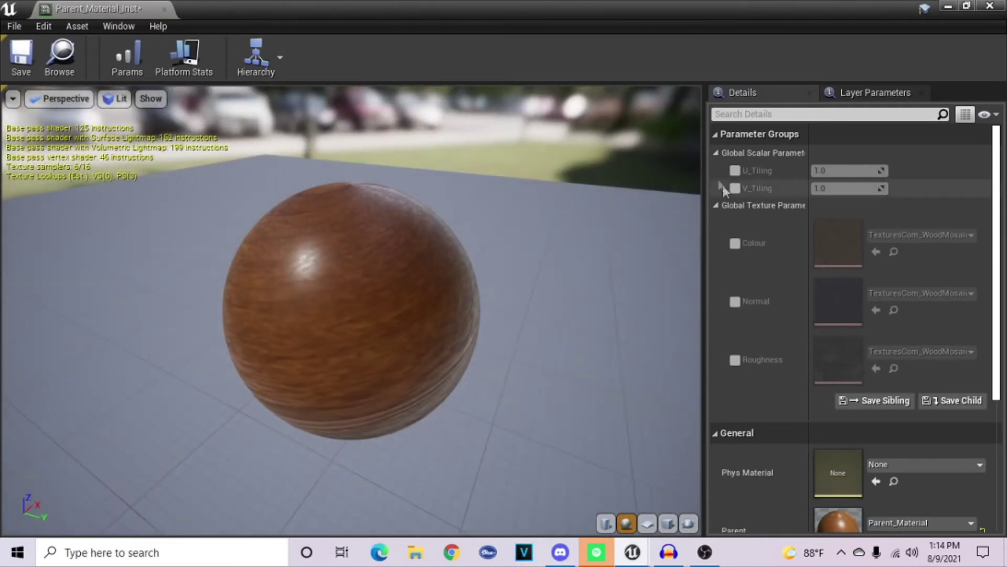
Step: In Parent_Material_Inst, enable overrides for the U_Tiling, V_Tiling, Colour, Normal and Roughness parameters
left_click(735, 171)
left_click(735, 188)
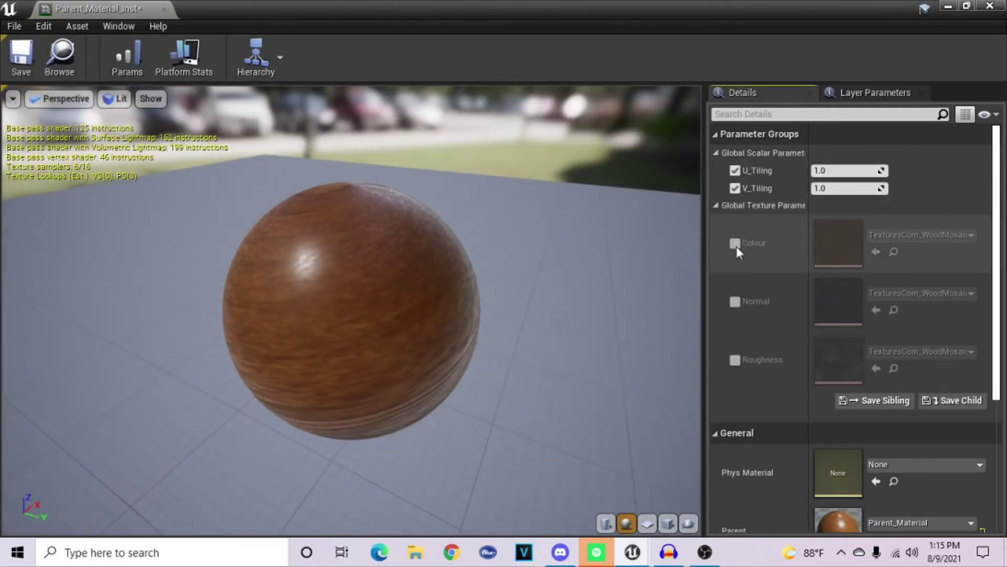
left_click(735, 243)
left_click(735, 301)
left_click(735, 359)
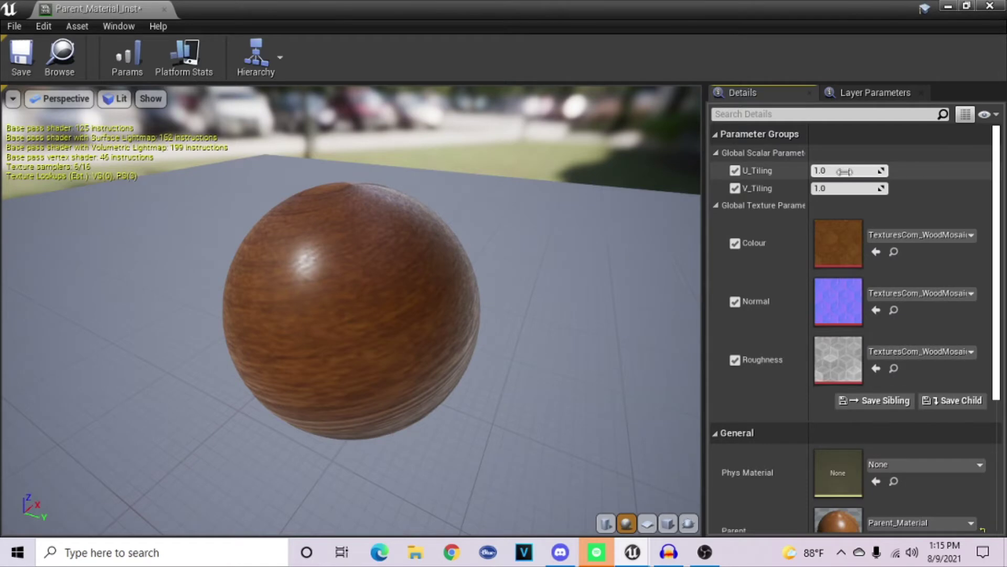
Step: Set the material instance's U_Tiling and V_Tiling to 0.2
type("0.2")
key("Return")
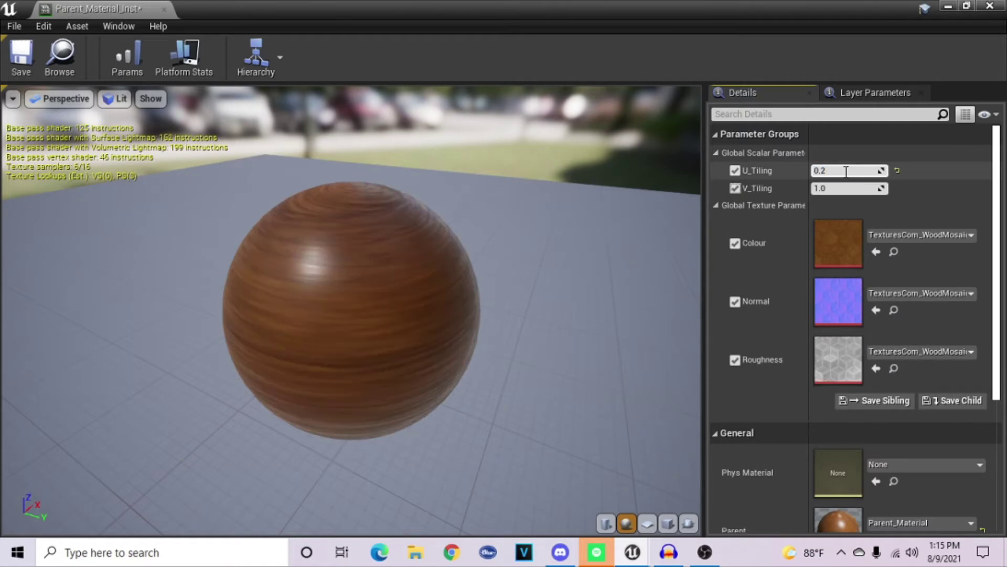
type("0.2")
key("Return")
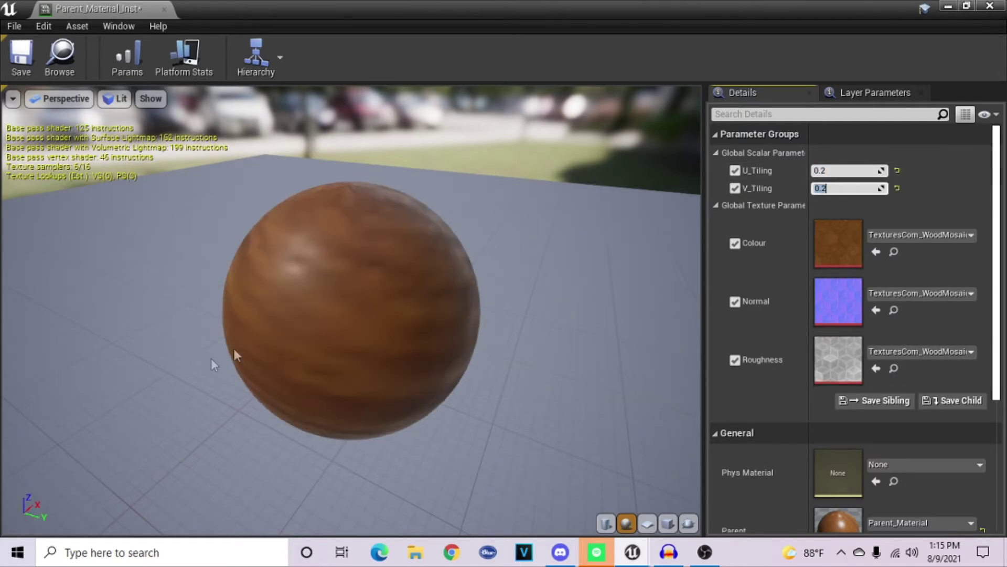
left_click_drag(224, 360, 269, 376)
left_click_drag(314, 303, 349, 313)
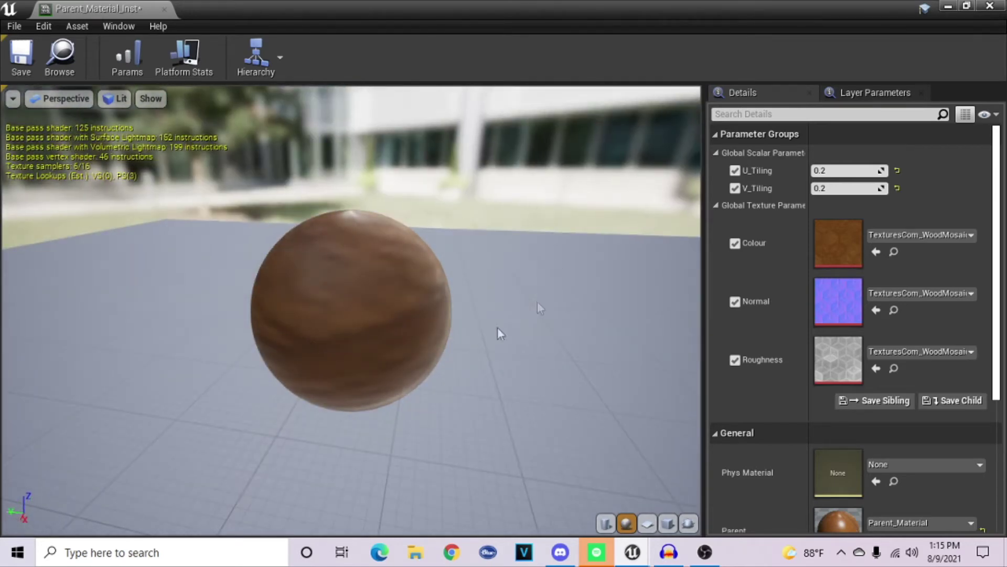
Step: Save and close the material instance, and apply Parent_Material_Inst to the floor in the level
left_click_drag(500, 333, 315, 206)
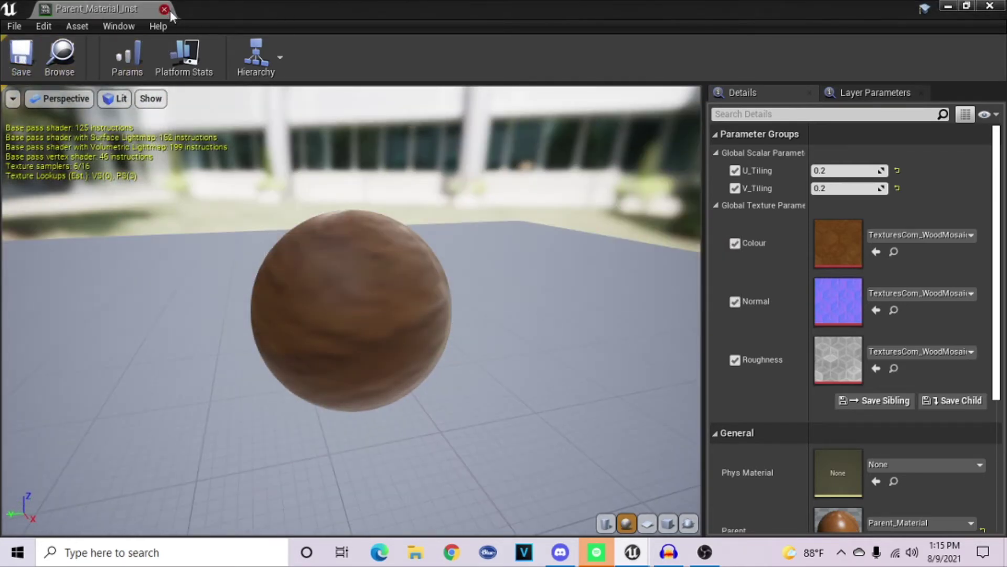
left_click(164, 9)
left_click_drag(367, 315, 389, 319)
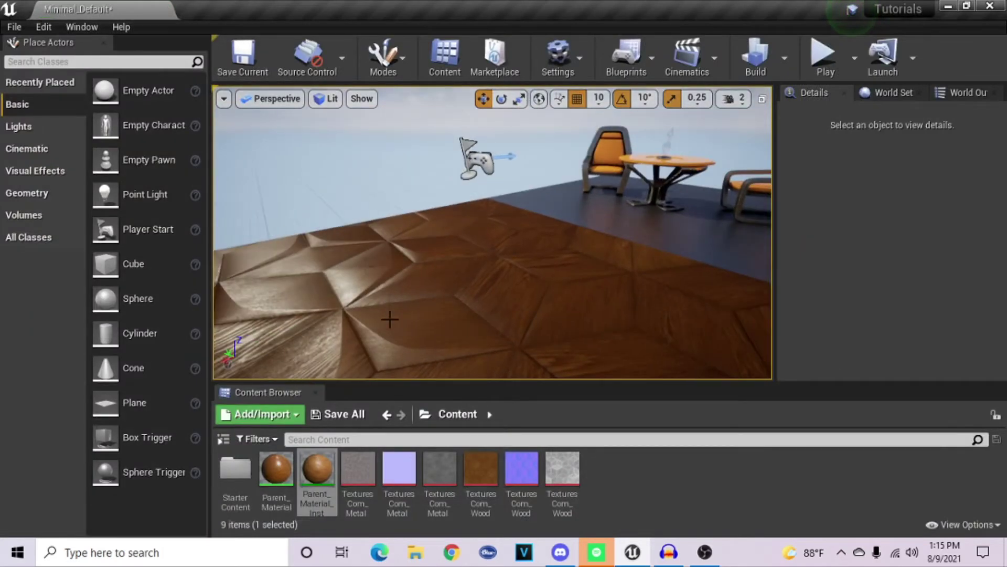
left_click_drag(317, 469, 409, 294)
Step: Open the Parent_Material graph and align the Multiply node level with the TexCoord node
double_click(317, 468)
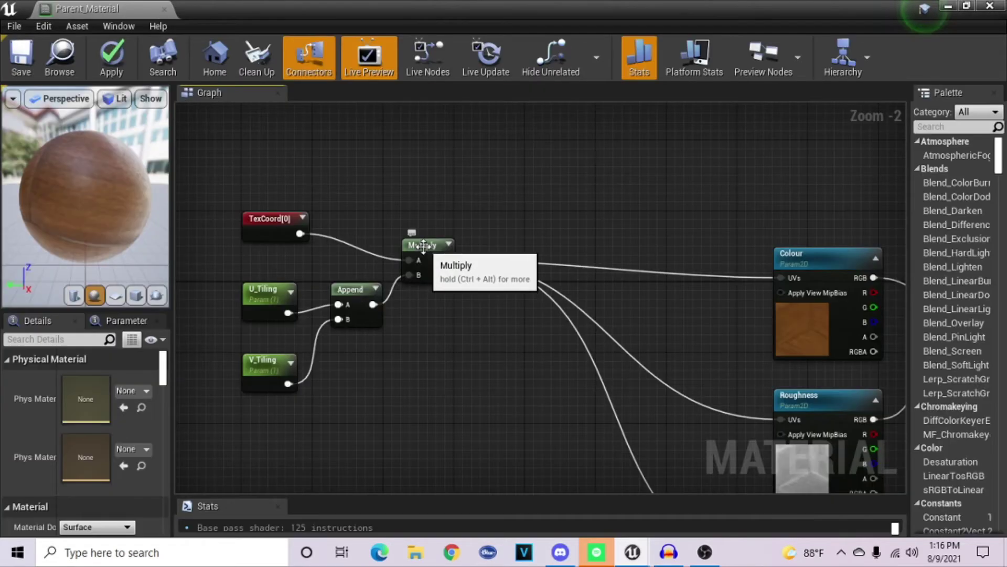
left_click_drag(417, 254, 437, 219)
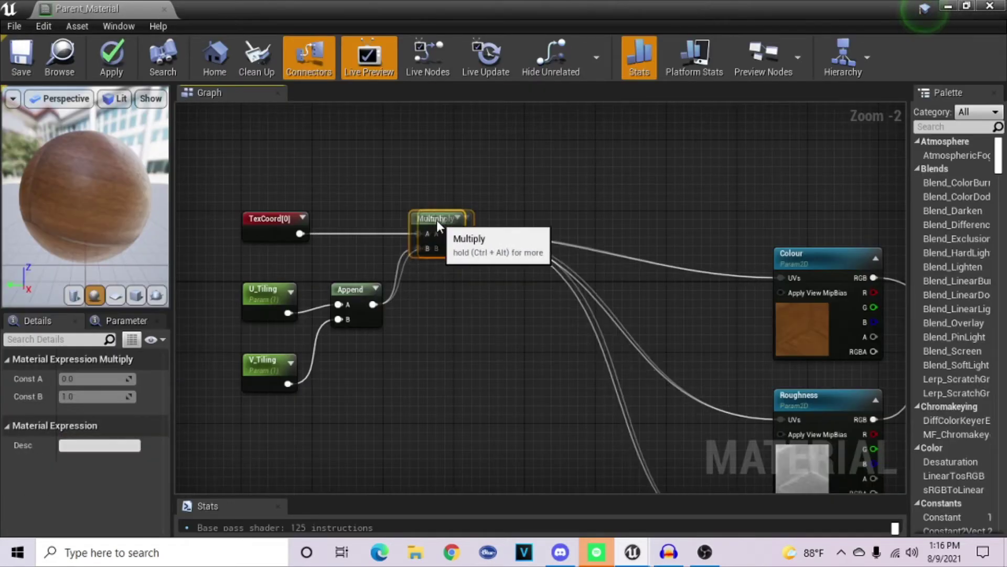
left_click(483, 330)
Step: Add a comment titled "Texture Scaling" in the empty area above the node network
scroll(417, 346, "down", 4)
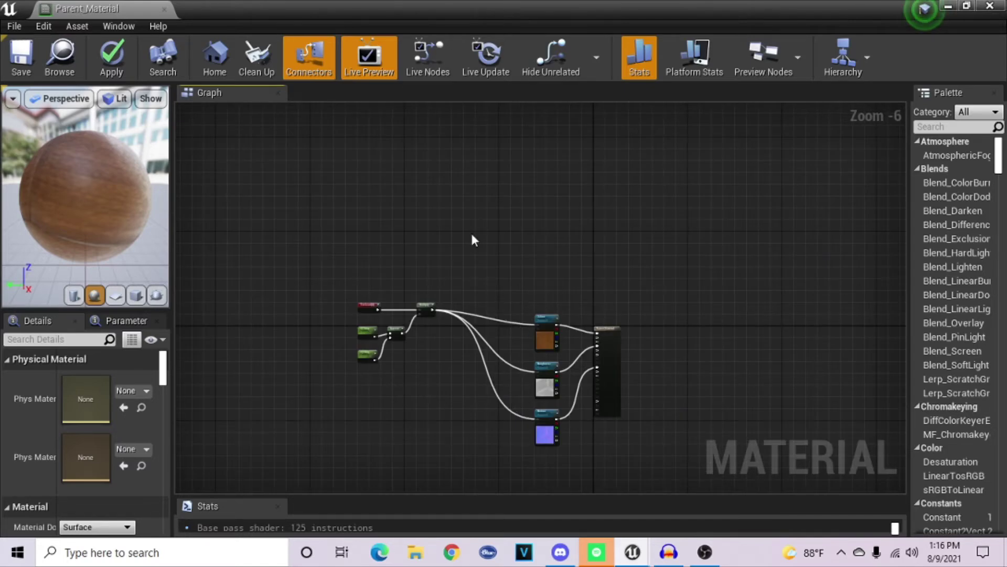
key("c")
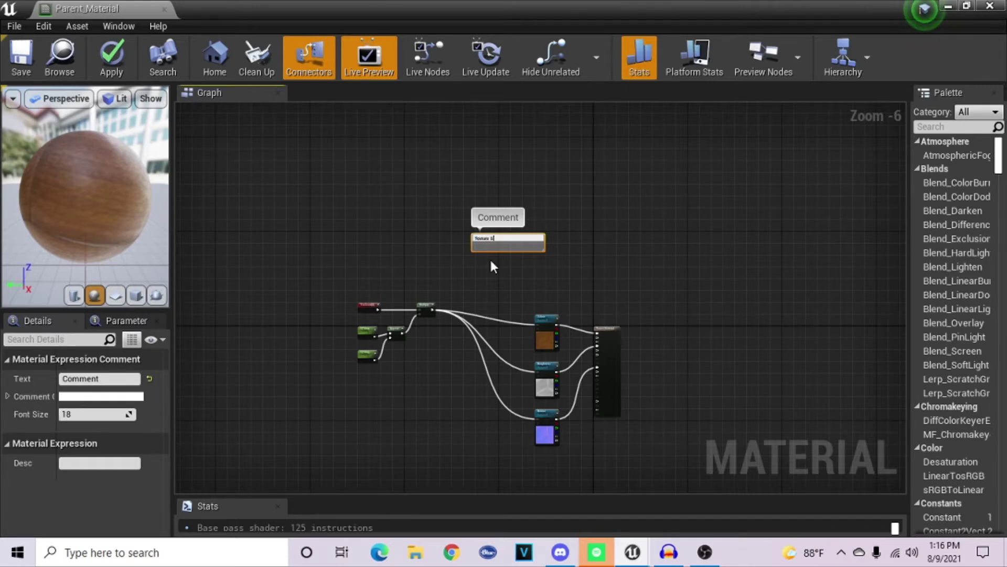
type("ng")
key("Return")
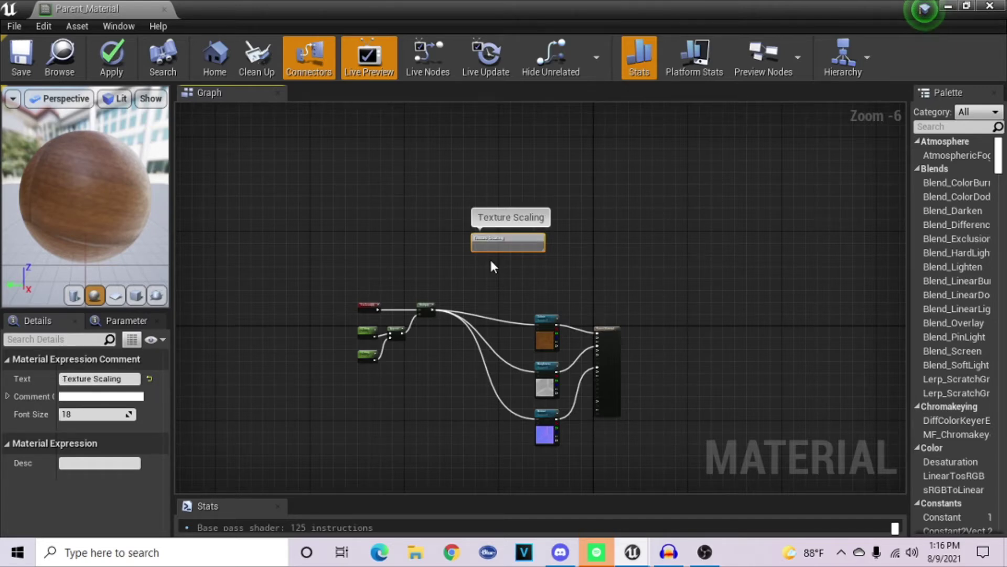
Step: Set the Texture Scaling comment's colour to a light cyan, hex sRGB 75F7FFFF
left_click(116, 397)
left_click(174, 264)
left_click_drag(174, 267, 167, 264)
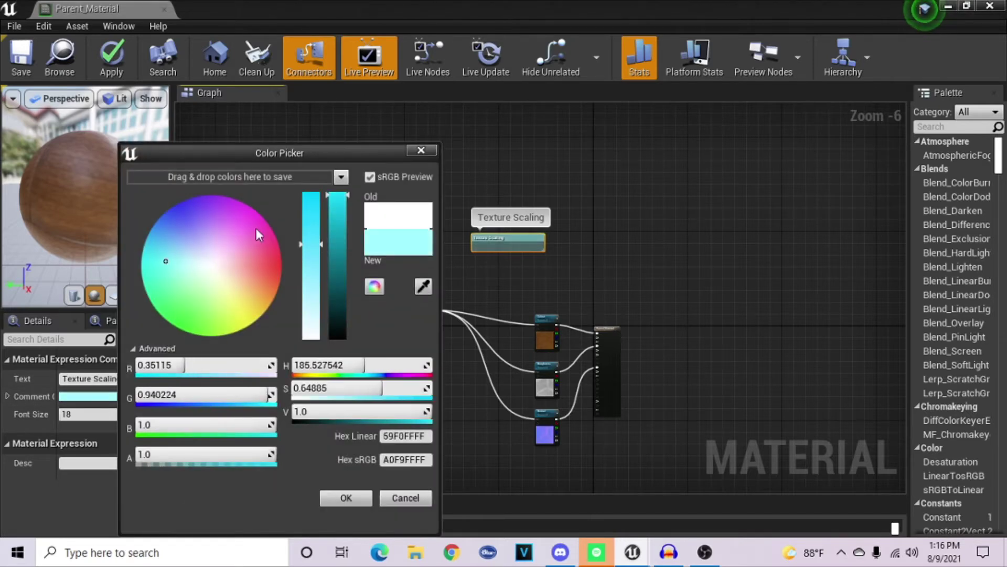
left_click_drag(311, 228, 312, 220)
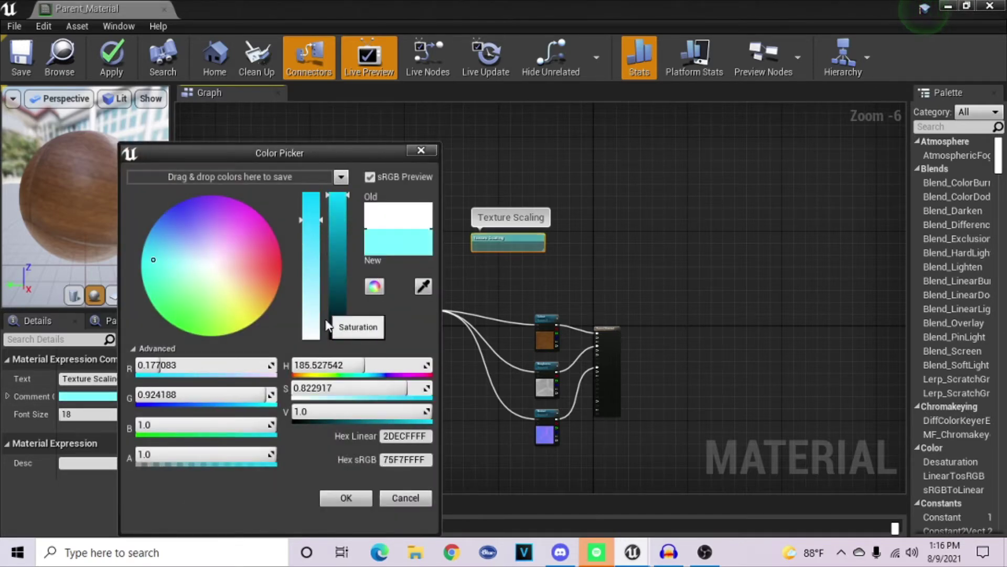
left_click(346, 497)
Step: Enlarge and position the Texture Scaling comment so it encloses the TexCoord, U_Tiling, V_Tiling, Append and Multiply nodes
scroll(477, 273, "up", 2)
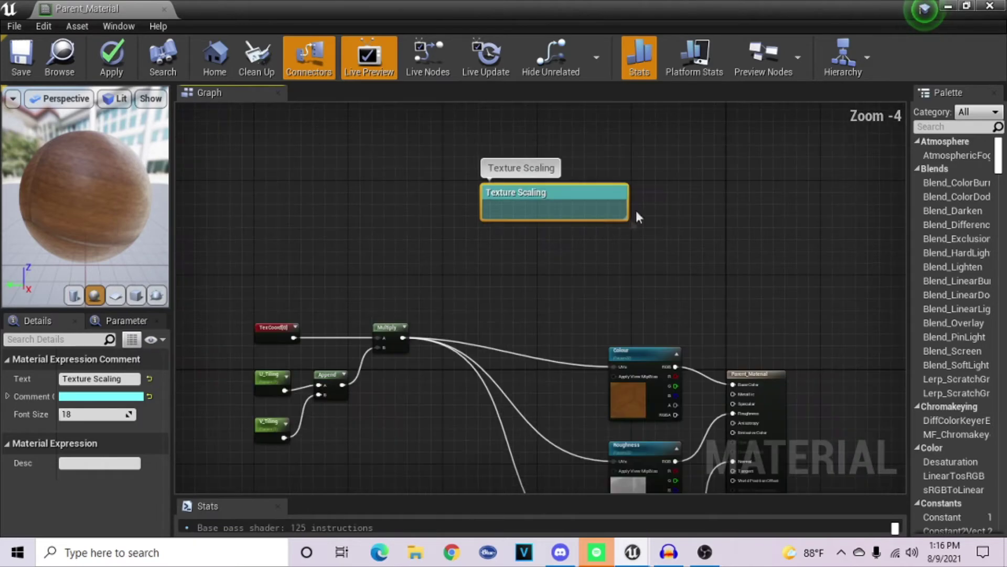
left_click_drag(625, 215, 635, 314)
left_click_drag(594, 194, 365, 322)
left_click_drag(407, 362, 426, 361)
left_click(452, 304)
left_click_drag(353, 309, 312, 275)
left_click(366, 197)
Step: Tidy the Multiply, TexCoord and V_Tiling nodes inside the Texture Scaling comment so they sit clear of its title bar
right_click_drag(424, 255, 407, 237)
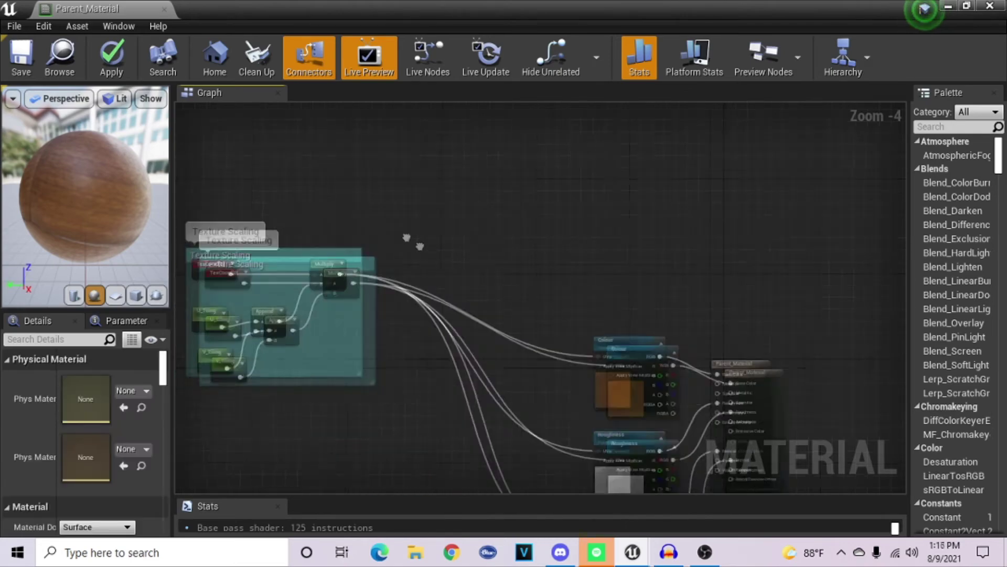
scroll(406, 237, "down", 2)
right_click_drag(353, 393, 420, 360)
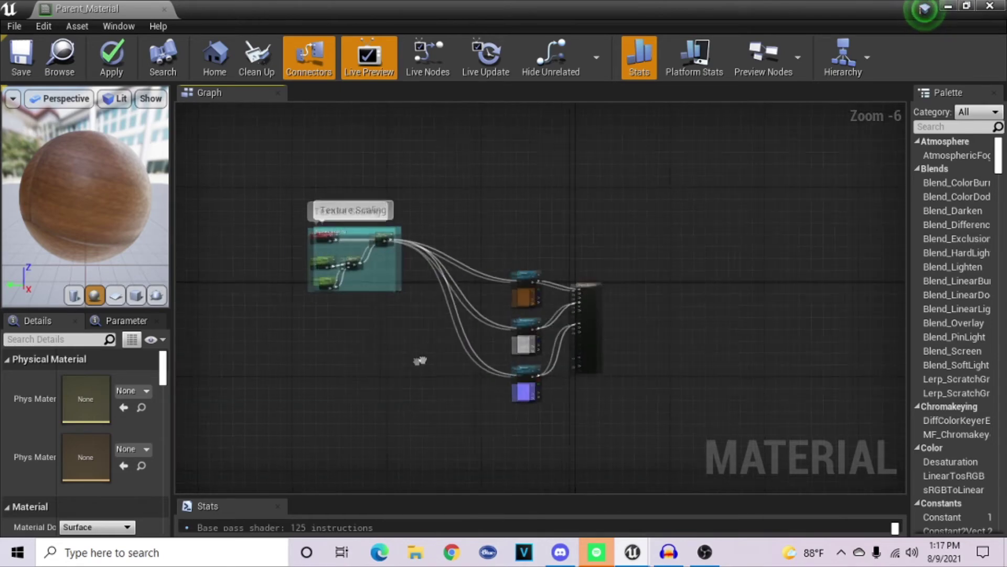
scroll(383, 239, "up", 2)
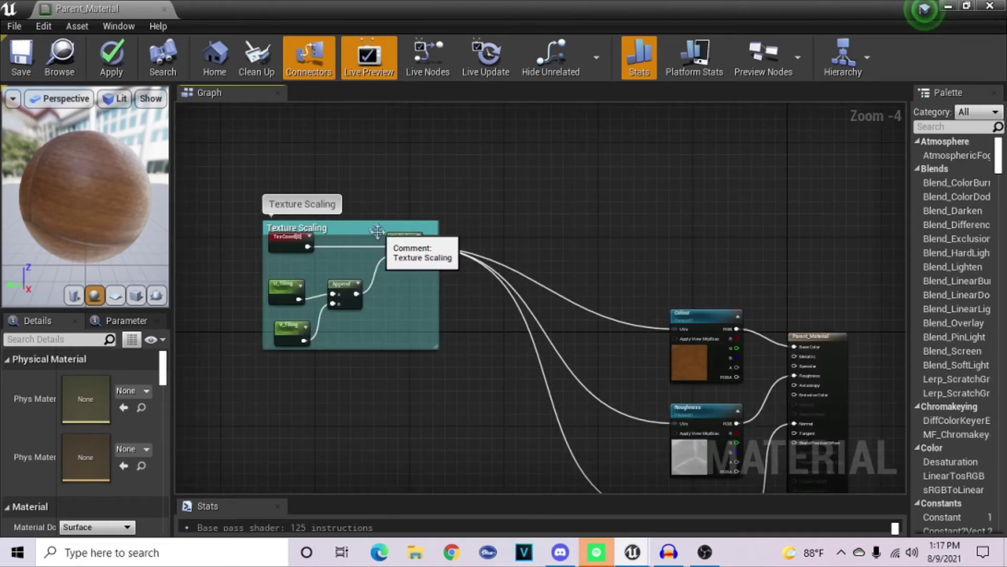
left_click_drag(395, 242, 396, 252)
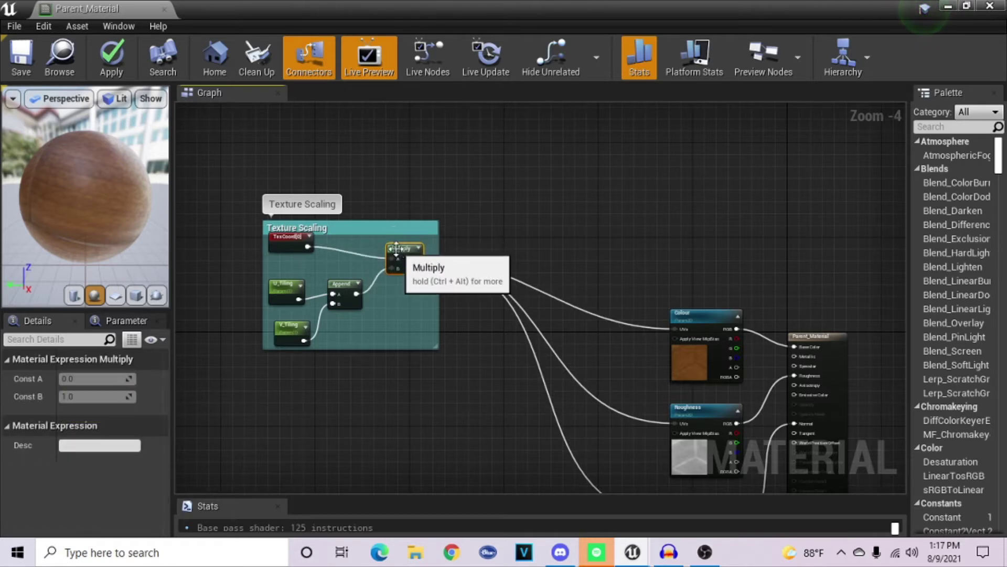
left_click(423, 373)
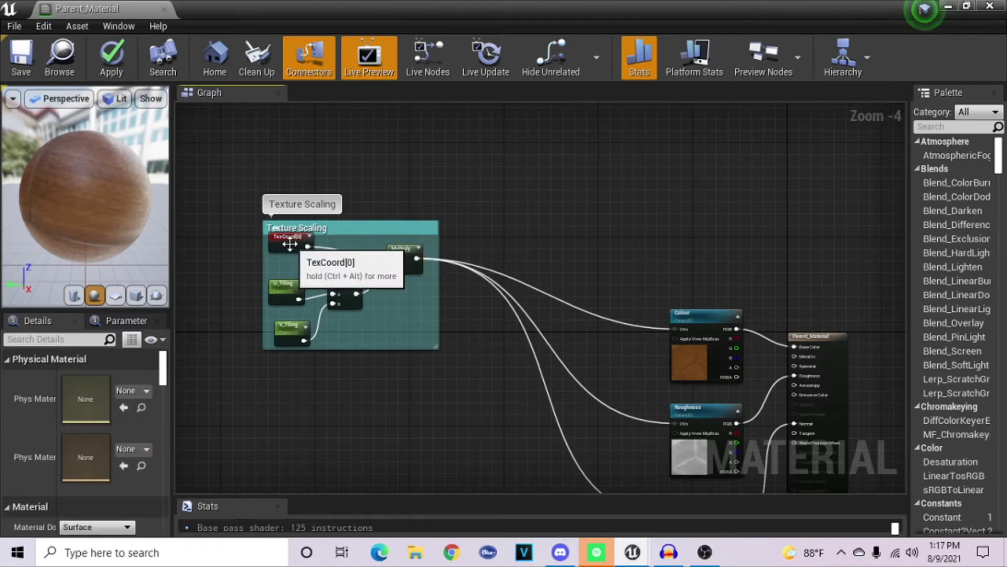
left_click_drag(290, 244, 294, 250)
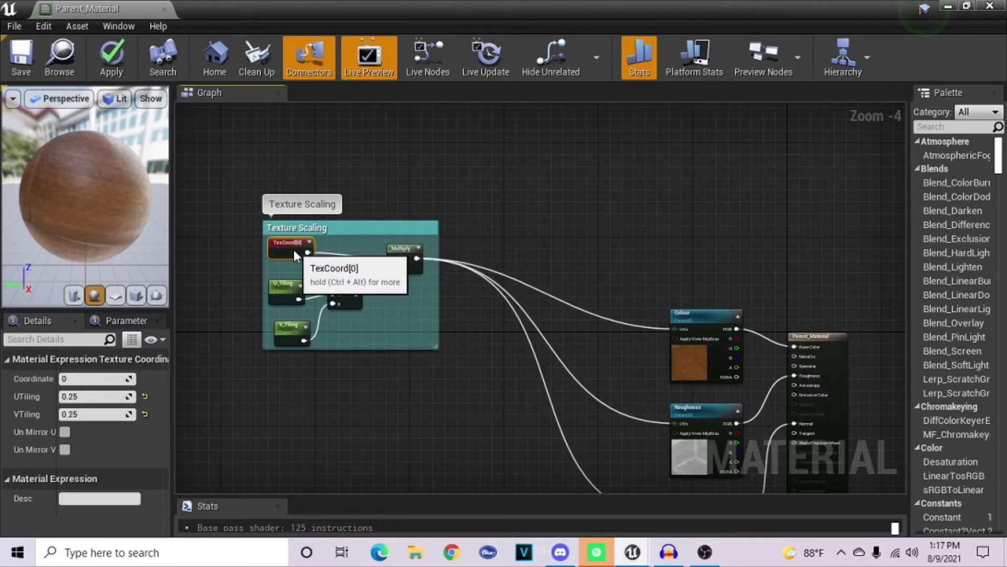
left_click(472, 200)
right_click_drag(472, 200, 456, 214)
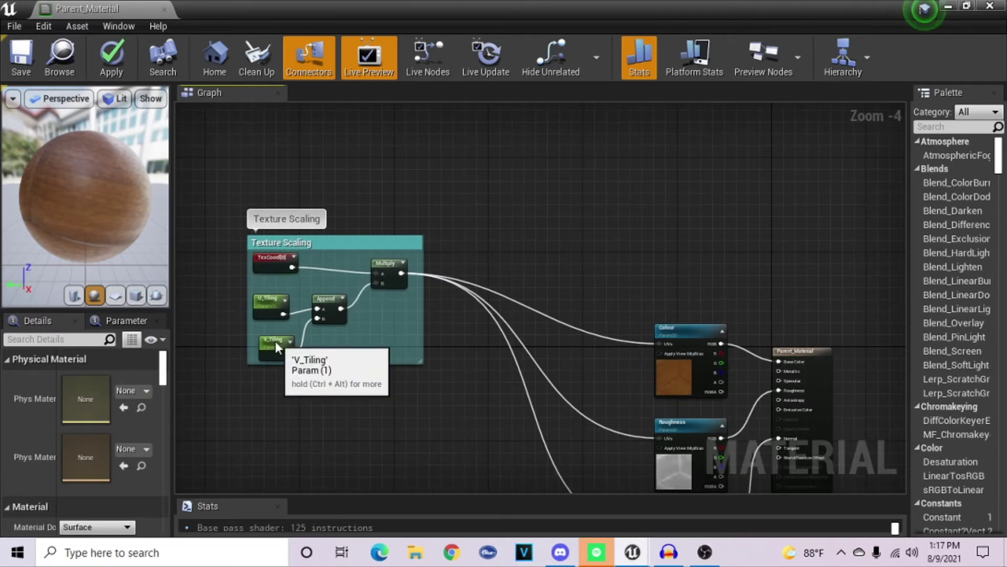
left_click_drag(273, 341, 270, 341)
left_click(424, 416)
right_click_drag(423, 416, 408, 349)
left_click_drag(364, 215, 369, 244)
left_click(449, 245)
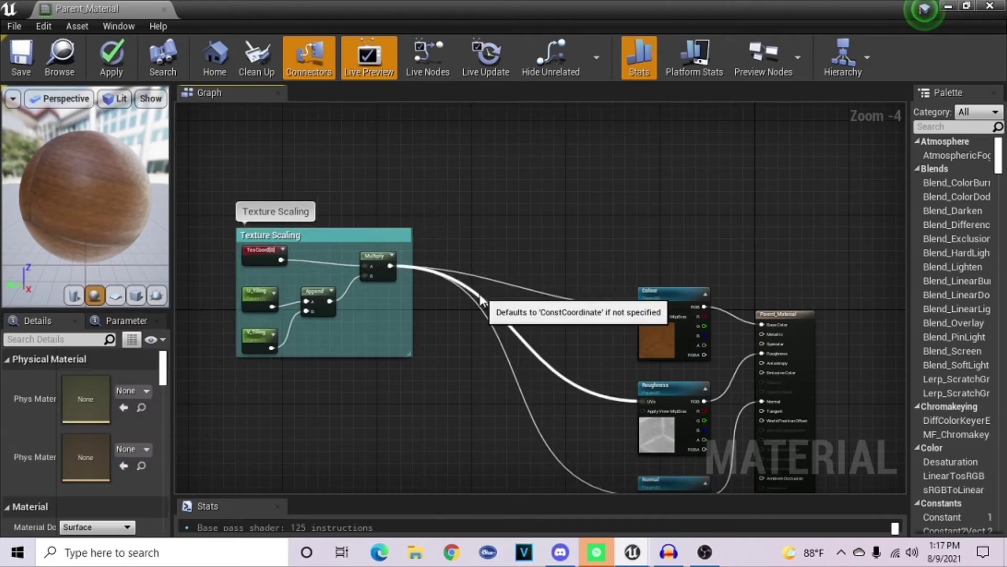
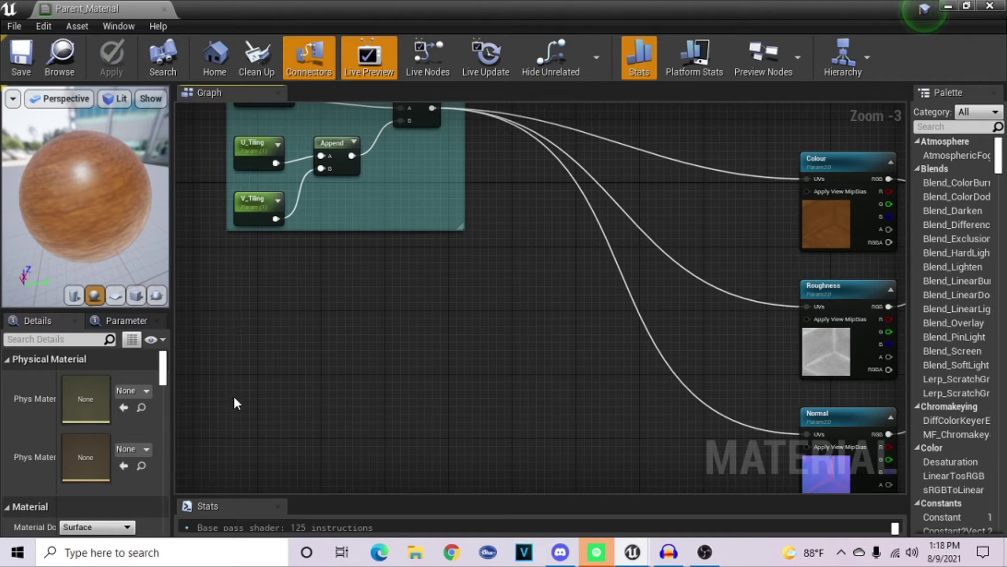
Step: Create two Constant nodes below the Texture Scaling comment, aligned one above the other
left_click(233, 415)
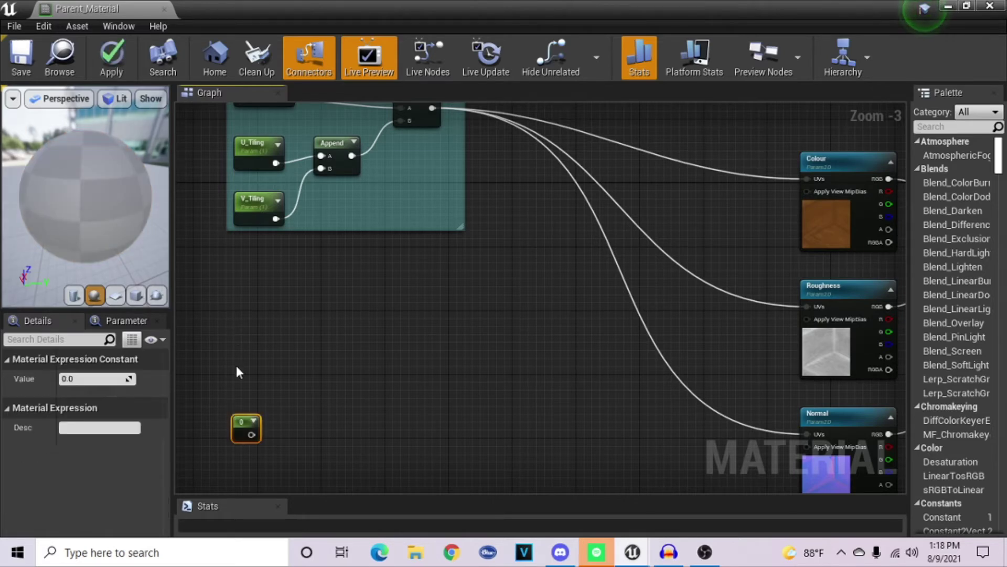
key("ctrl+d")
left_click_drag(243, 415, 231, 355)
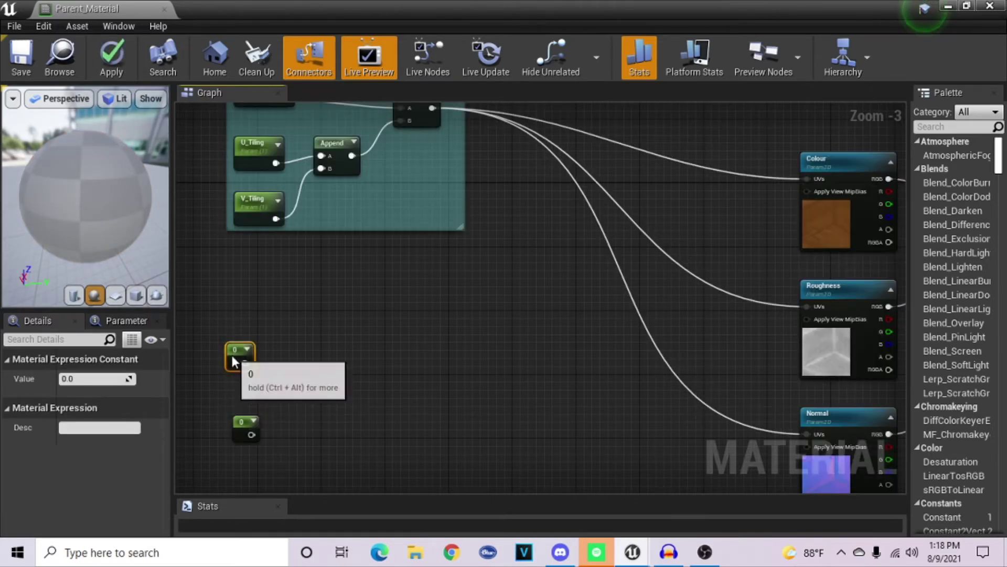
left_click_drag(241, 418, 235, 418)
left_click(275, 435)
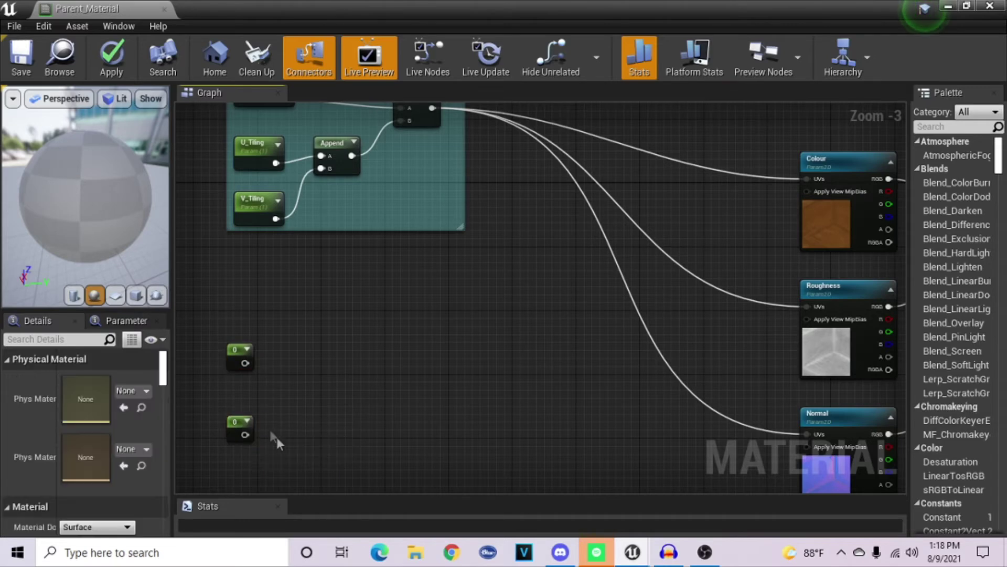
Step: Add an AppendVector node and connect the upper constant to its A input and the lower constant to B
right_click(295, 386)
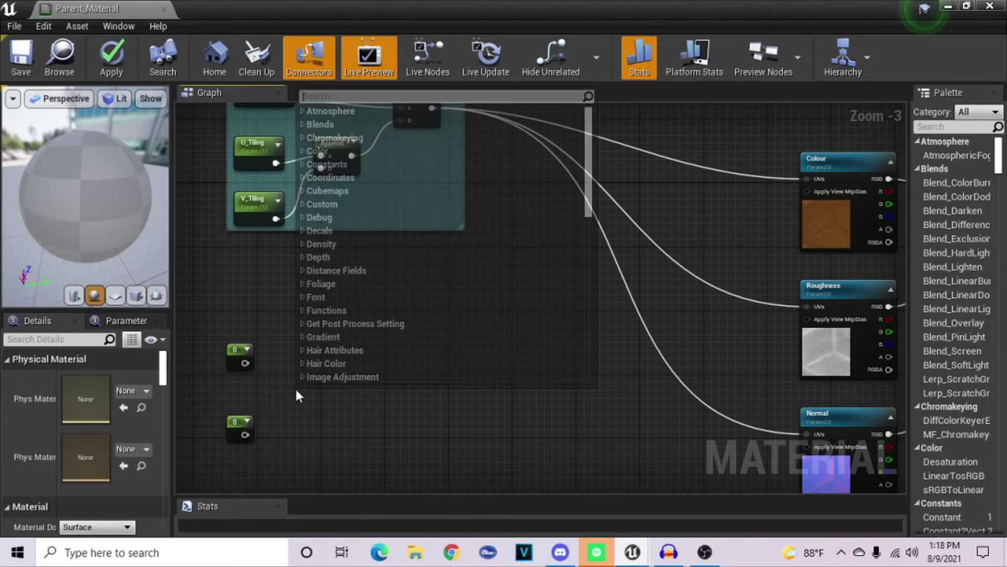
type("append")
key("Up")
key("Up")
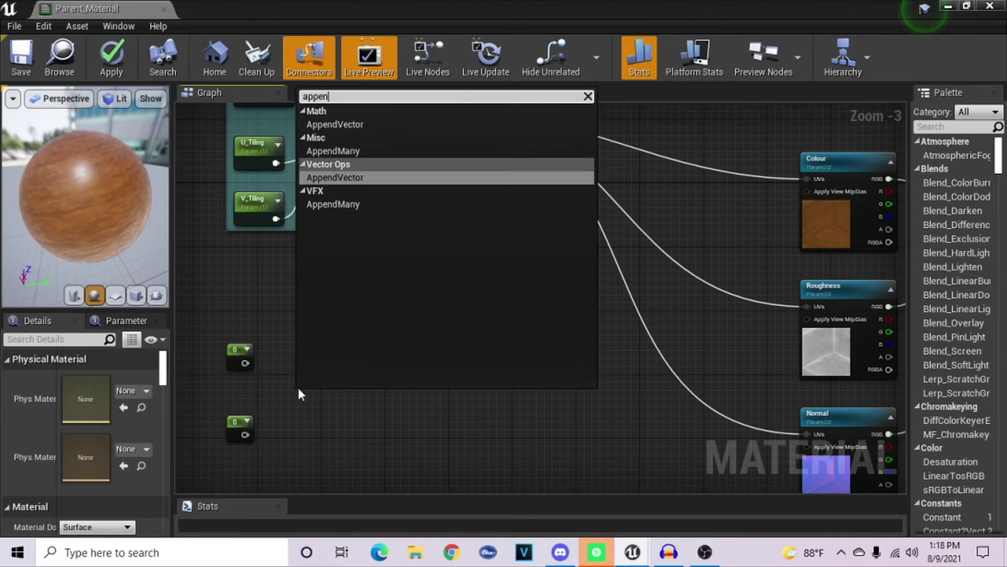
key("Return")
left_click_drag(245, 362, 304, 409)
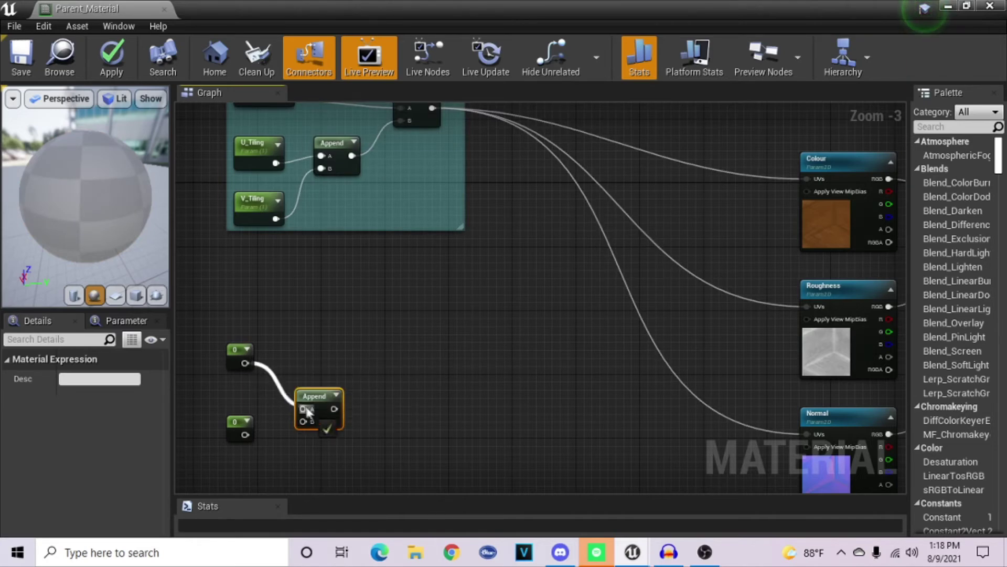
left_click_drag(247, 432, 304, 422)
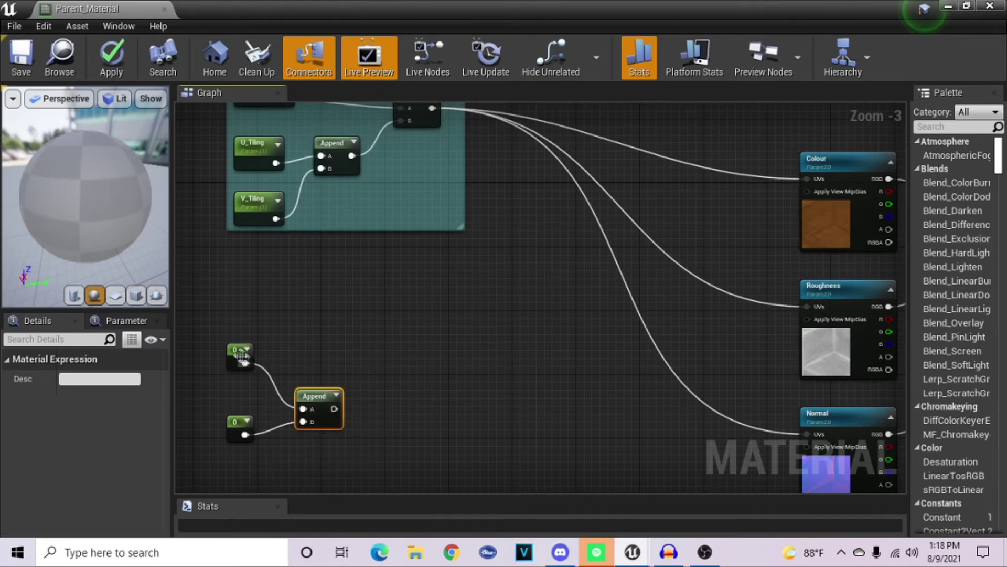
Step: Convert the upper constant to a parameter named U_Offset and the lower one to a parameter named V_Offset
right_click(236, 352)
left_click(294, 116)
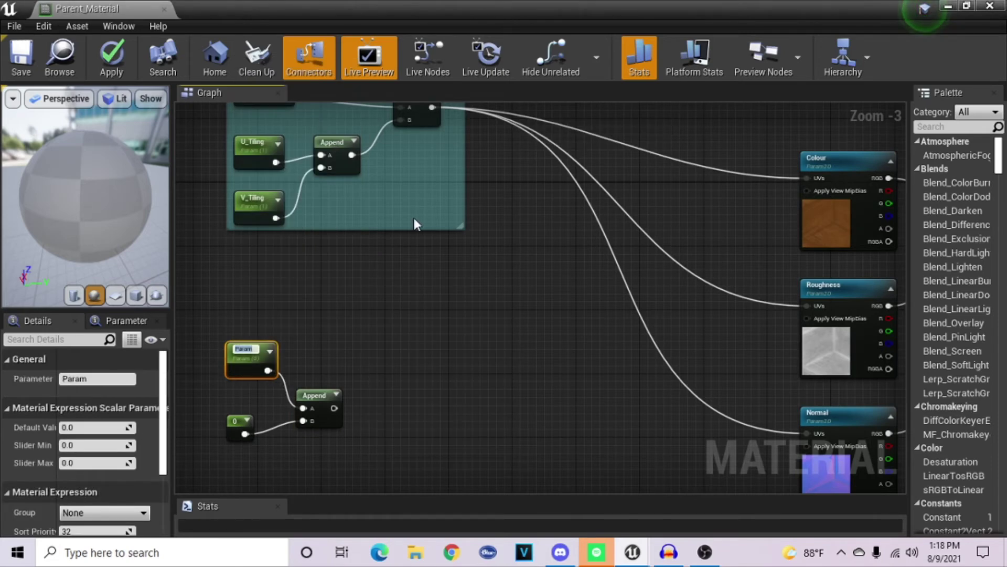
type("U_Offset")
key("Return")
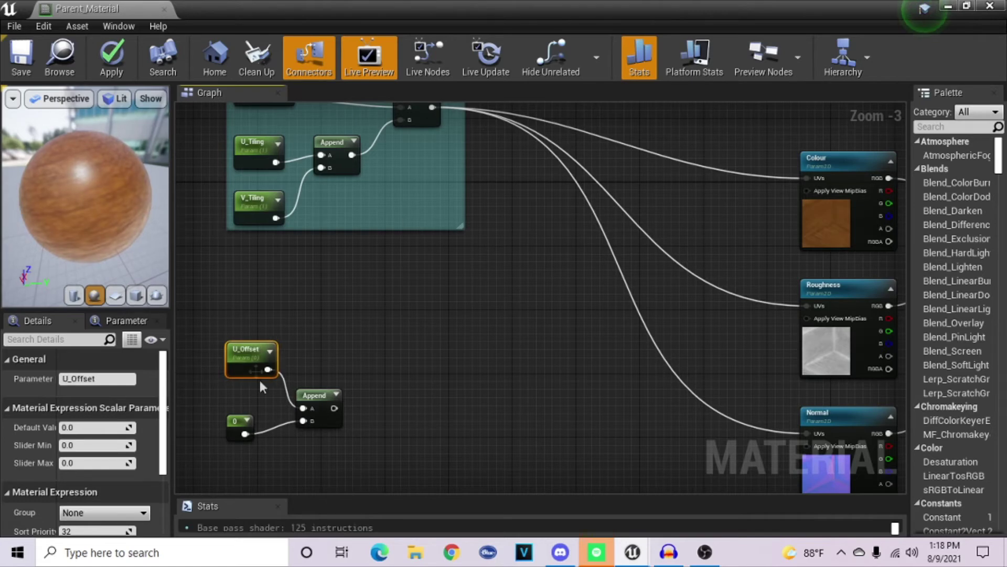
left_click(233, 420)
right_click(237, 424)
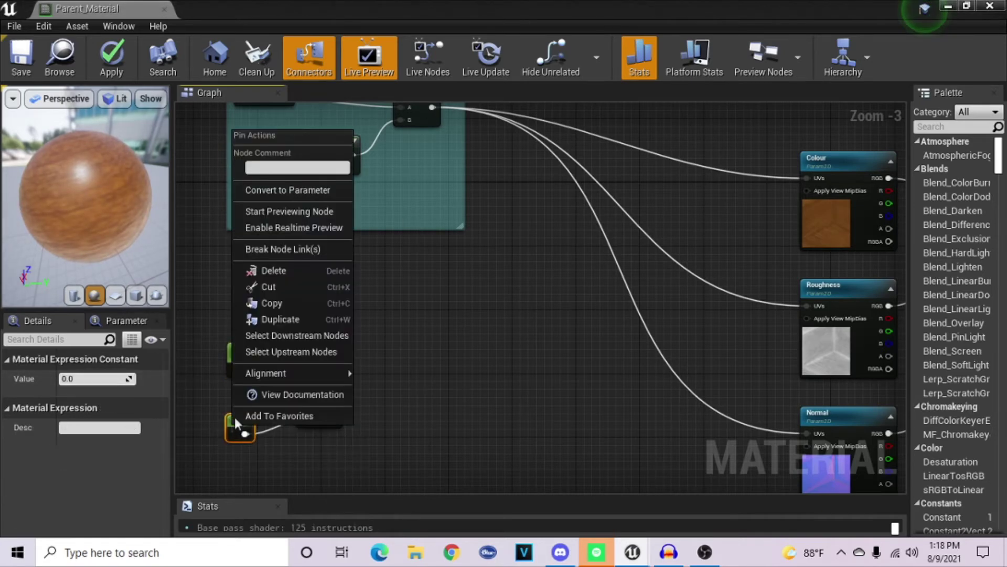
left_click(291, 194)
type("V_Offset")
key("Return")
left_click(391, 399)
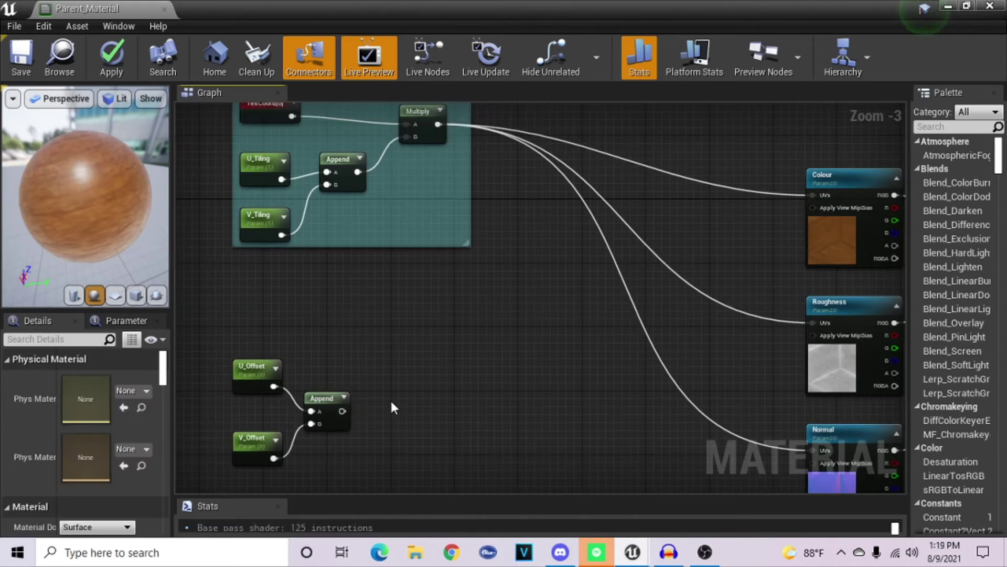
right_click(409, 400)
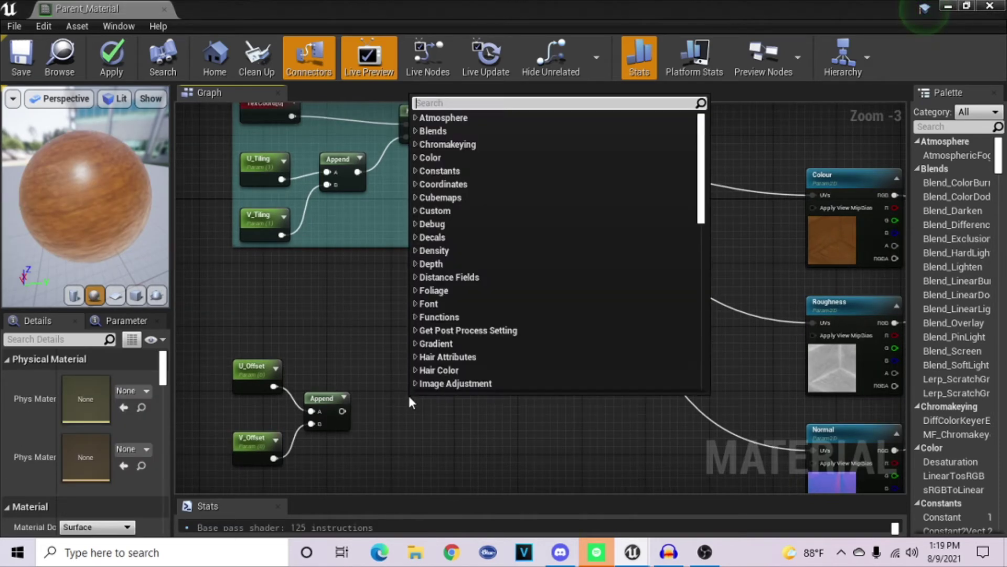
type("add")
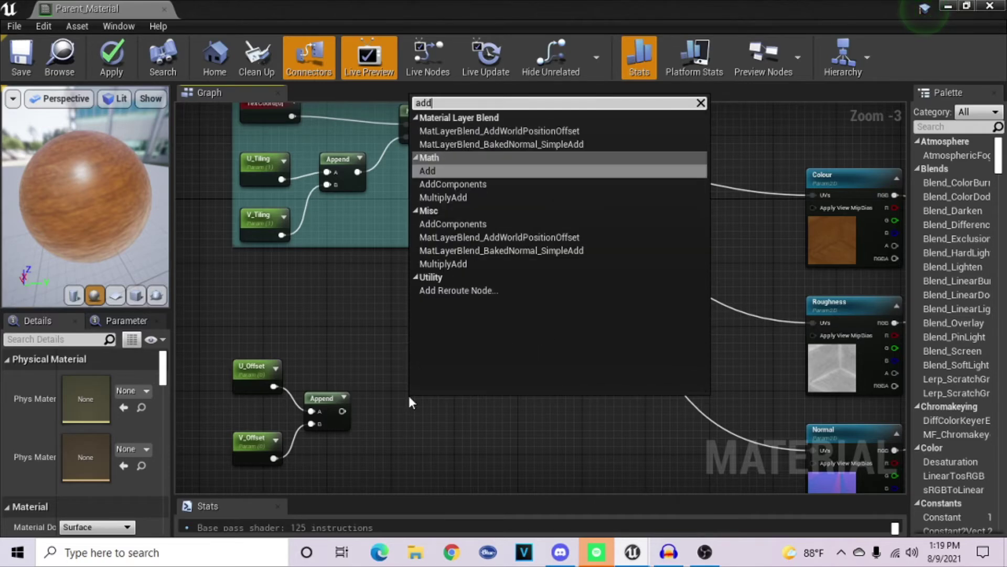
key("Escape")
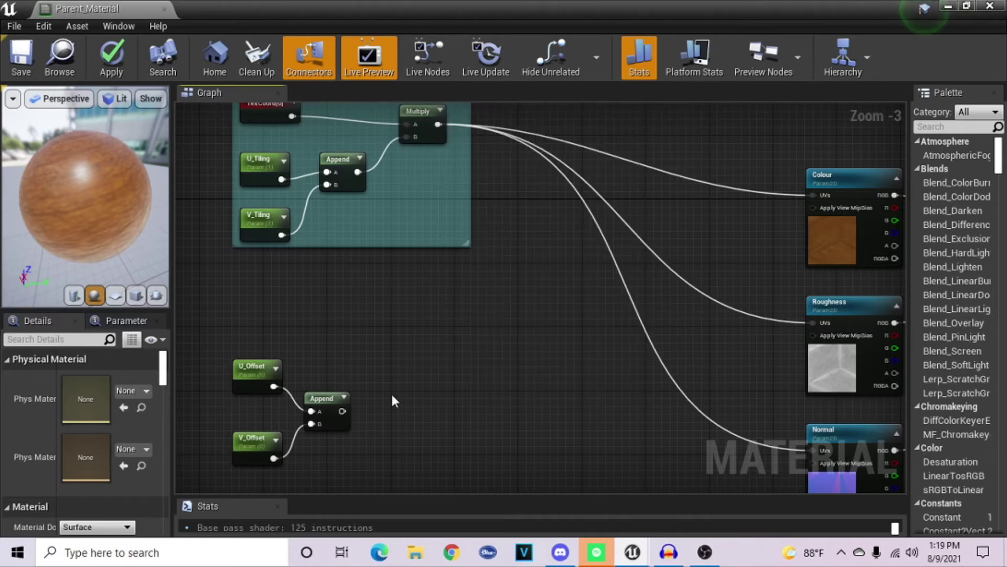
Step: Create an Add node beside the offset Append, connecting TexCoord to its A input and the Append output to B
left_click(395, 395)
left_click_drag(409, 400, 437, 389)
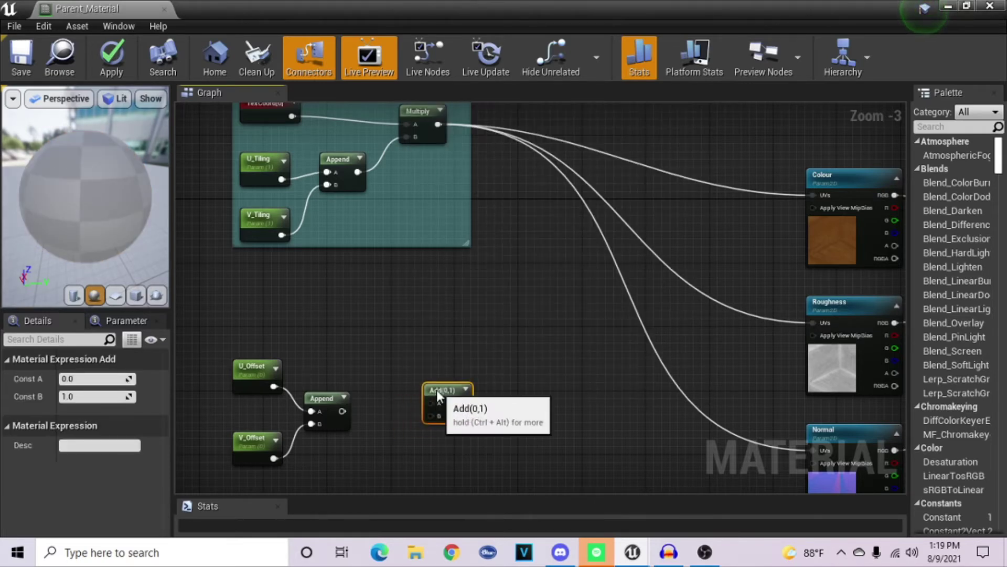
left_click_drag(342, 411, 431, 414)
left_click_drag(292, 115, 432, 423)
right_click_drag(431, 422, 441, 405)
left_click(436, 321)
scroll(427, 326, "up", 1)
right_click_drag(442, 204, 440, 188)
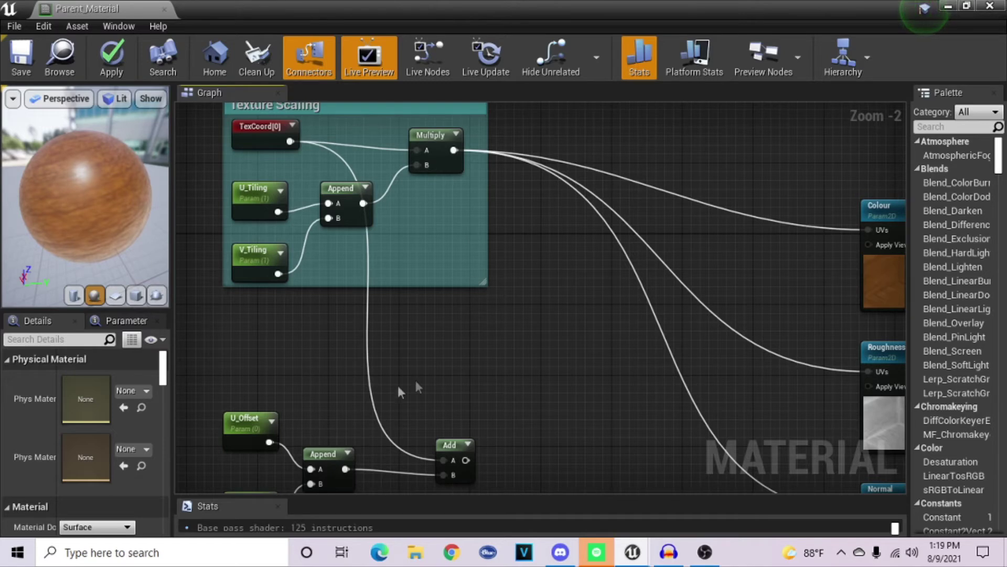
Step: Connect the offset Add node's output to the UVs inputs of the Colour, Roughness and Normal texture samples
left_click_drag(67, 190, 99, 188)
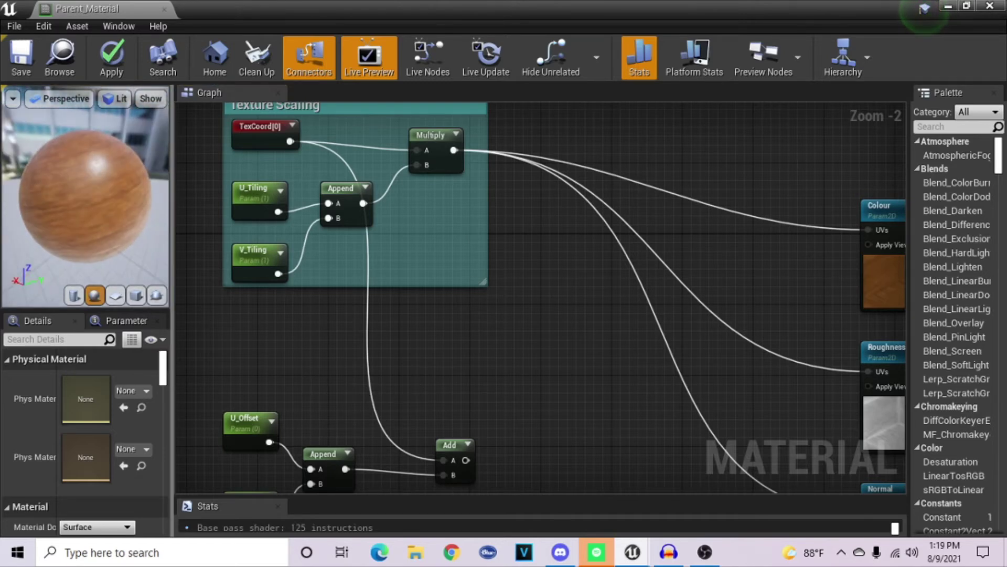
right_click_drag(335, 341, 345, 289)
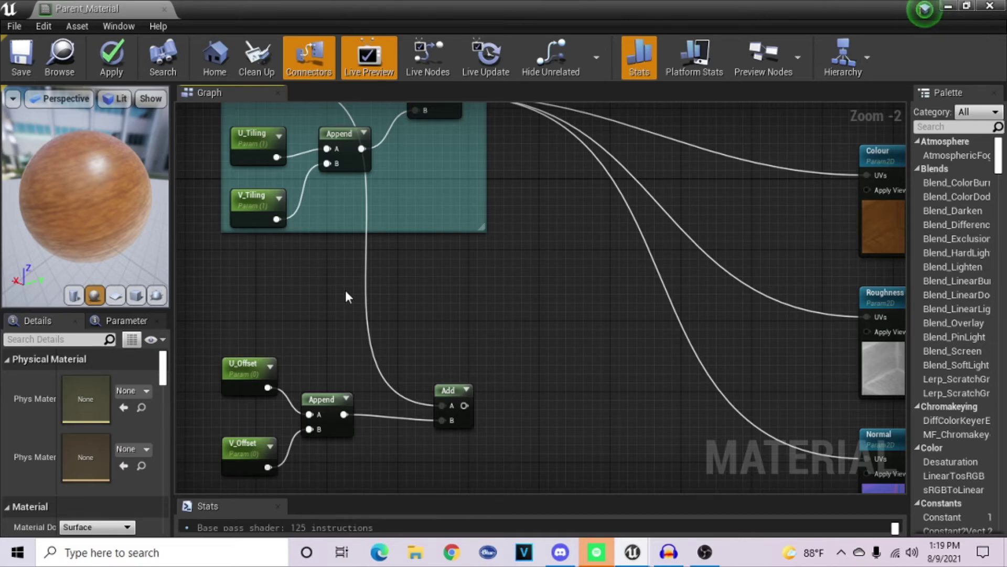
right_click_drag(447, 363, 417, 341)
left_click_drag(432, 383, 835, 154)
left_click_drag(434, 384, 835, 296)
left_click_drag(433, 384, 836, 437)
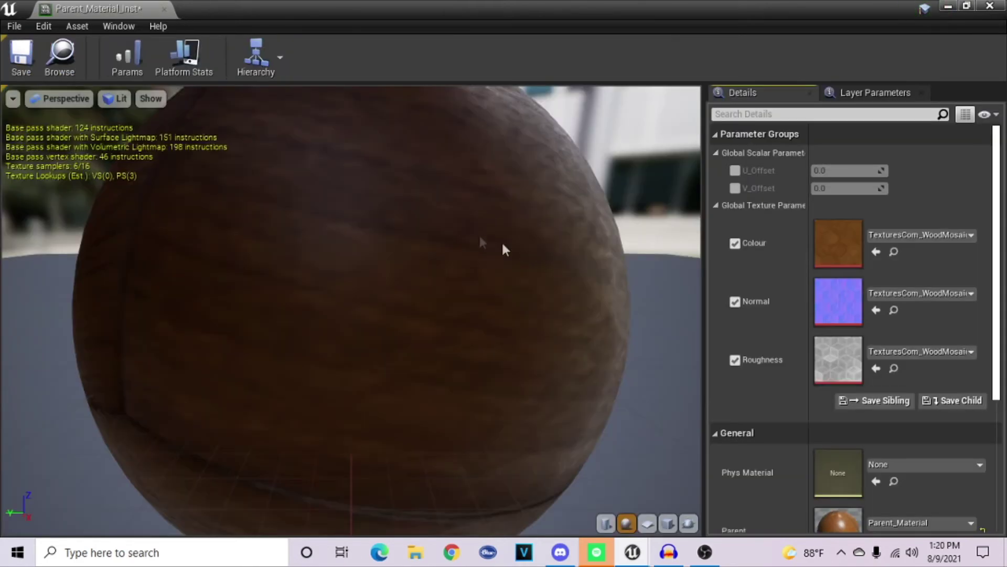
Step: Enable the U_Offset and V_Offset overrides in the Parent_Material instance and adjust the U_Offset value
scroll(472, 243, "down", 5)
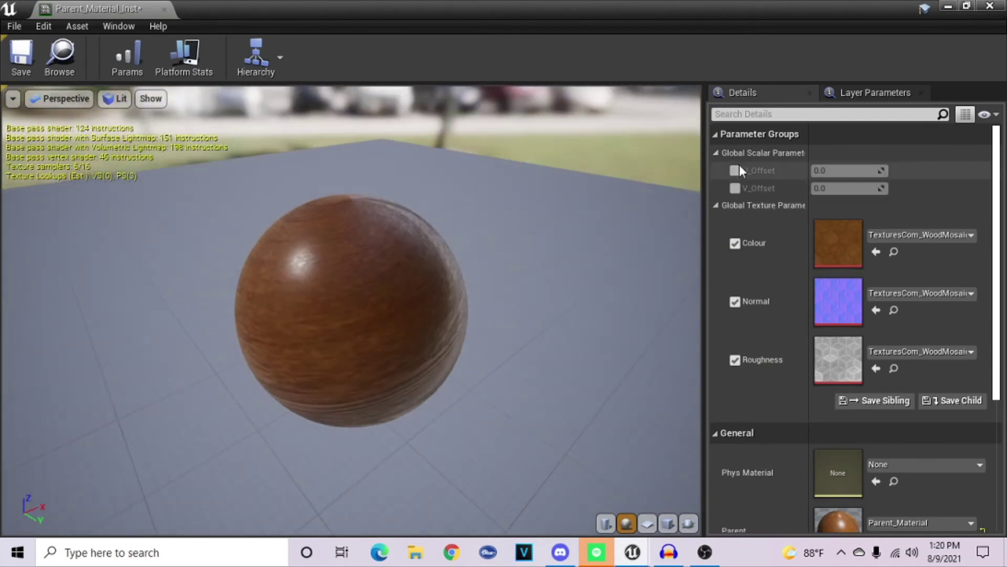
left_click(736, 170)
left_click(735, 188)
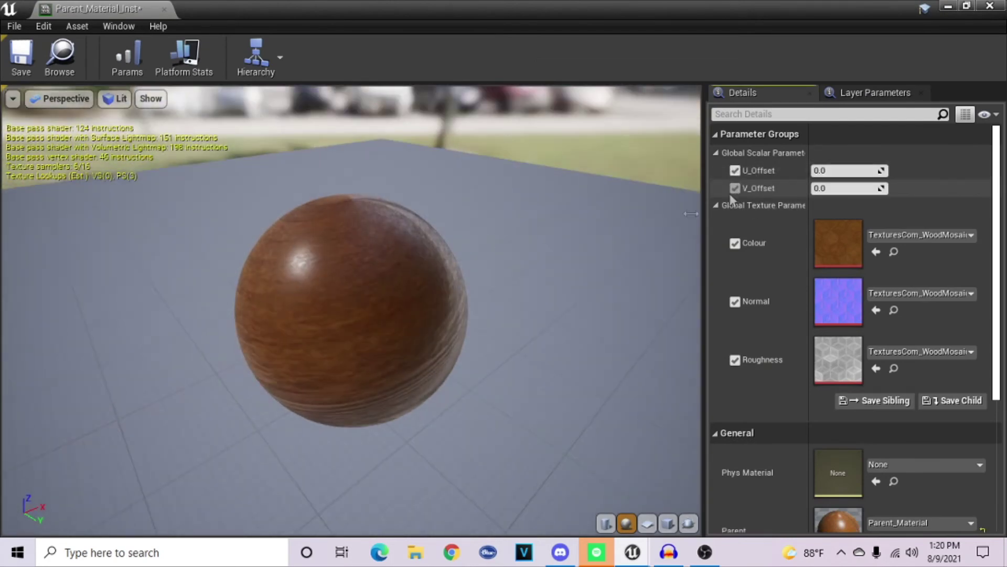
mouse_move(846, 170)
left_mouse_down()
mouse_move(876, 170)
mouse_move(860, 170)
left_mouse_up()
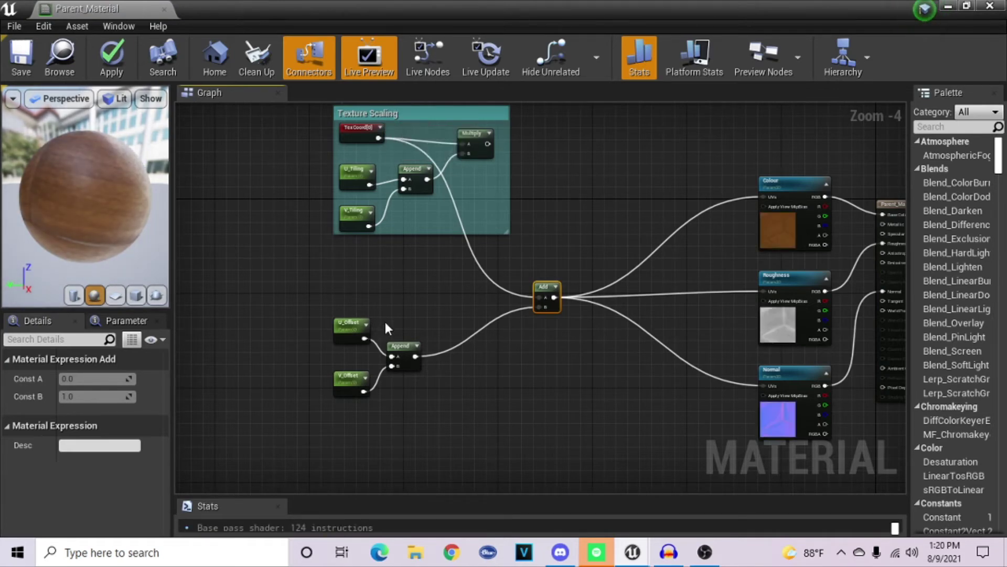
Step: Connect the Texture Scaling Multiply output to the Add node's A input, save the material, and adjust U_Offset in the instance
left_click(422, 298)
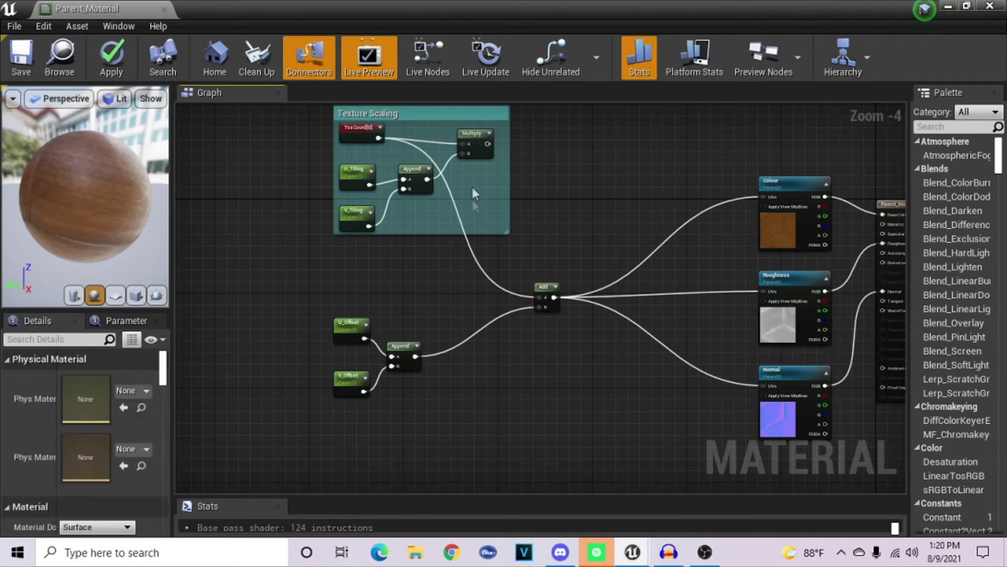
left_click_drag(488, 142, 540, 307)
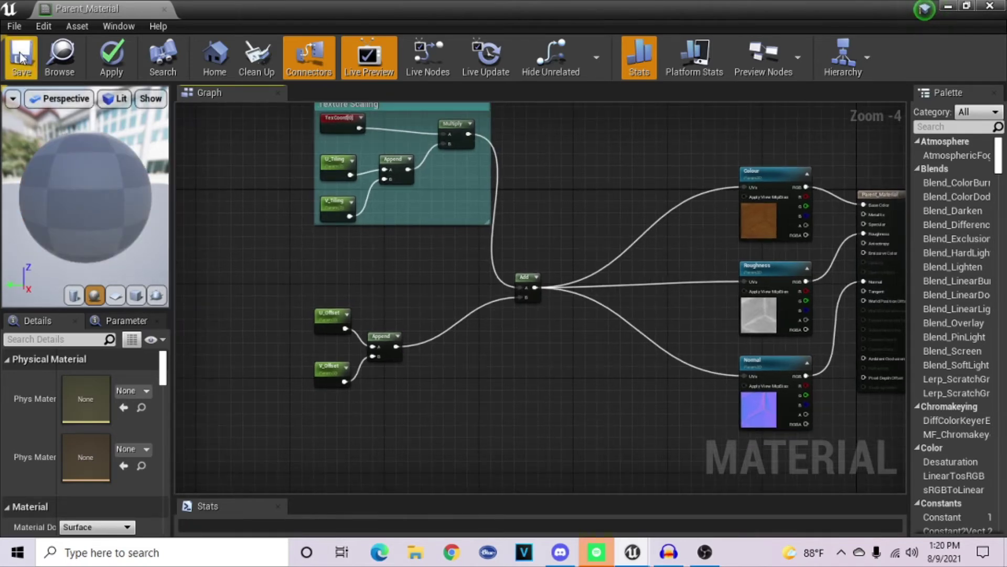
key("ctrl+s")
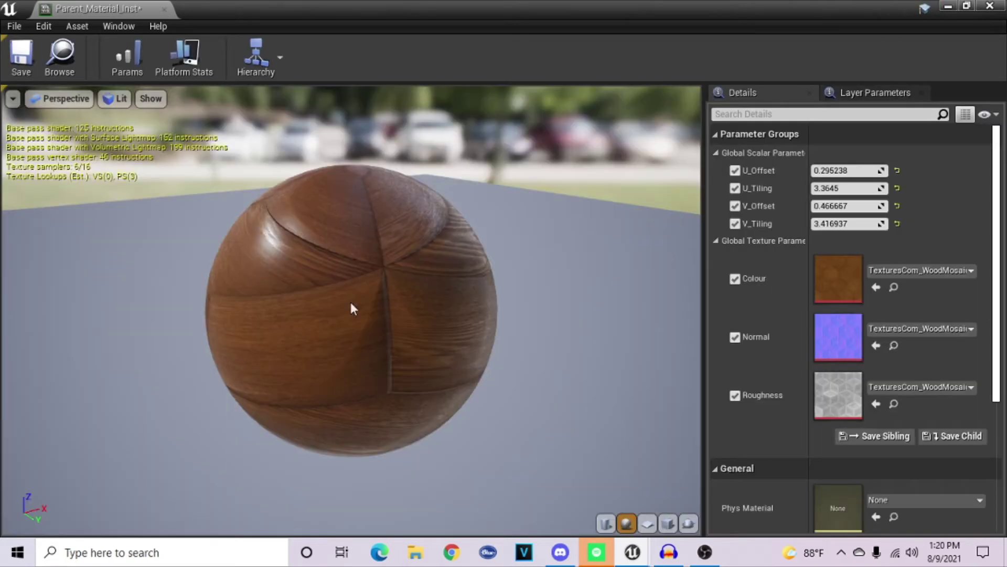
left_click_drag(845, 170, 881, 170)
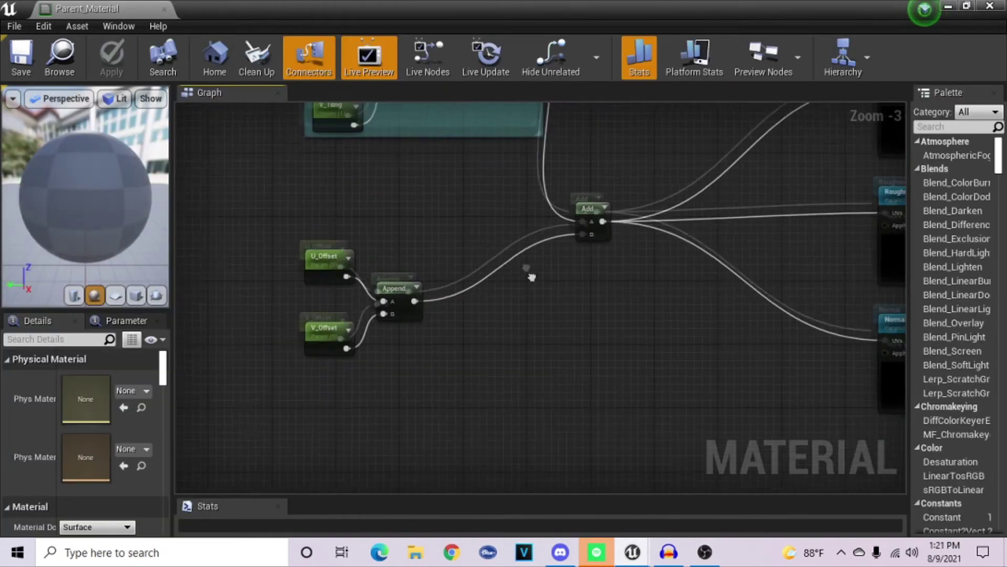
Step: Add a comment titled Texture Offset in the parent material graph and colour it pink (hex sRGB FF83F9FF)
key("c")
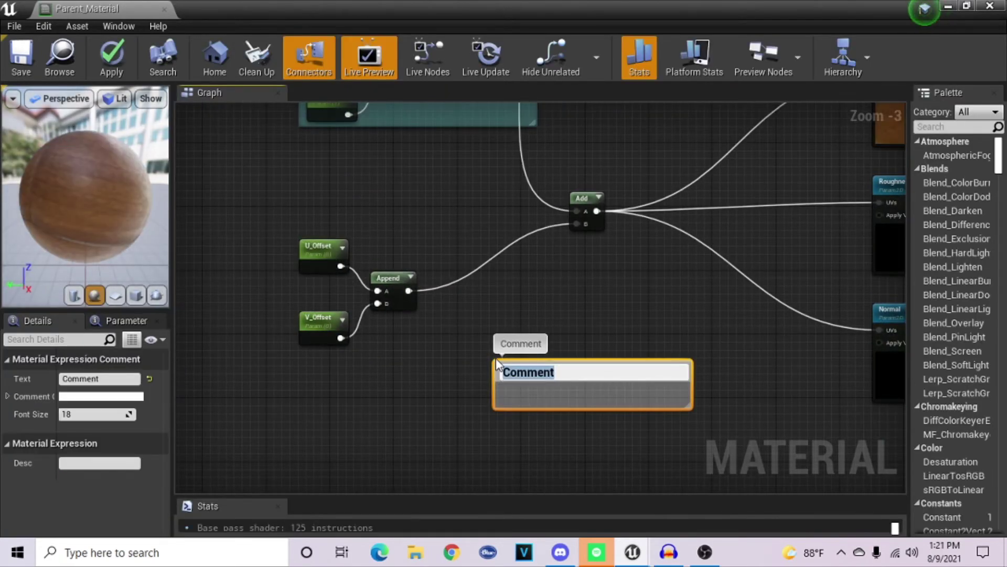
type("Texture Offs")
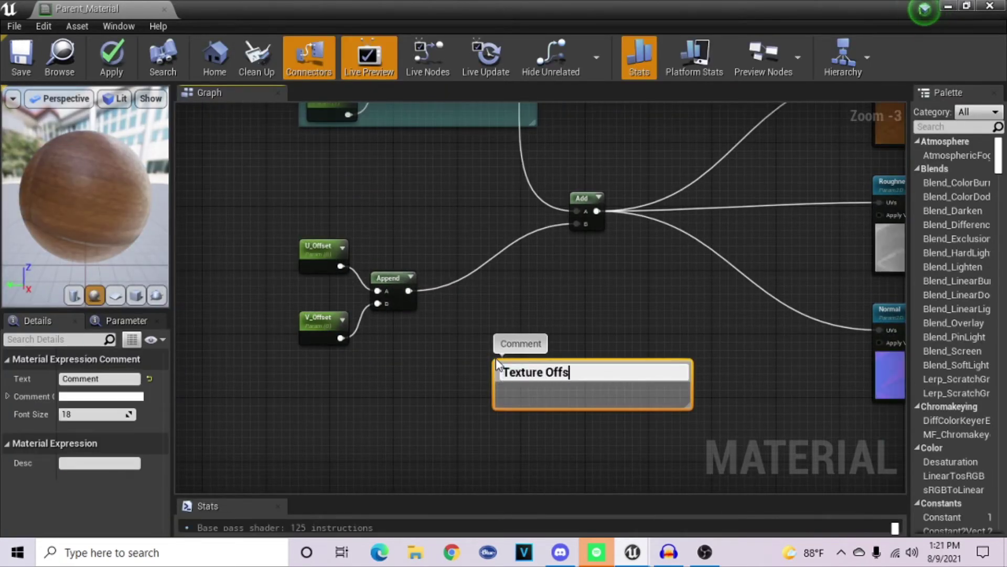
type("et")
key("Return")
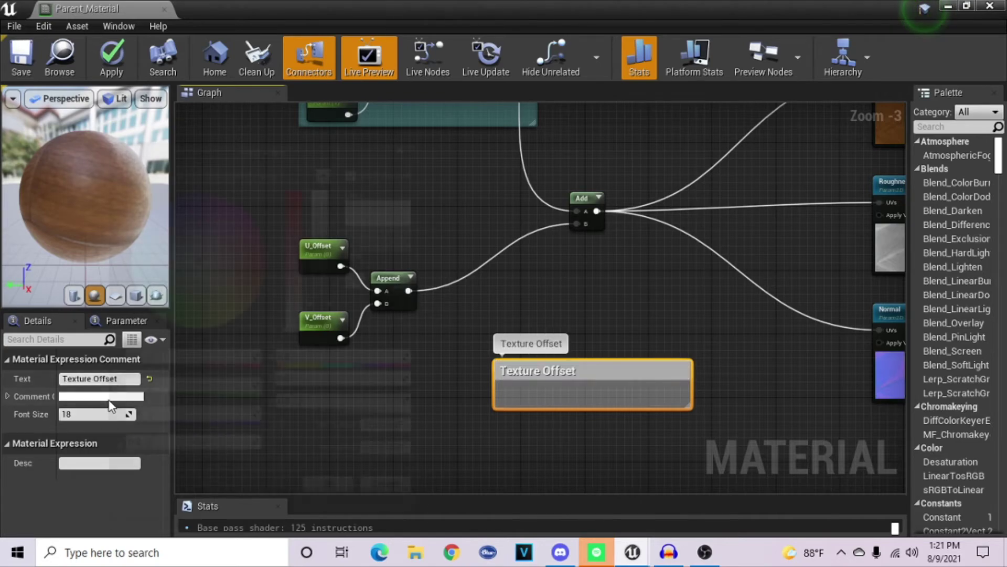
left_click(109, 397)
left_click(234, 220)
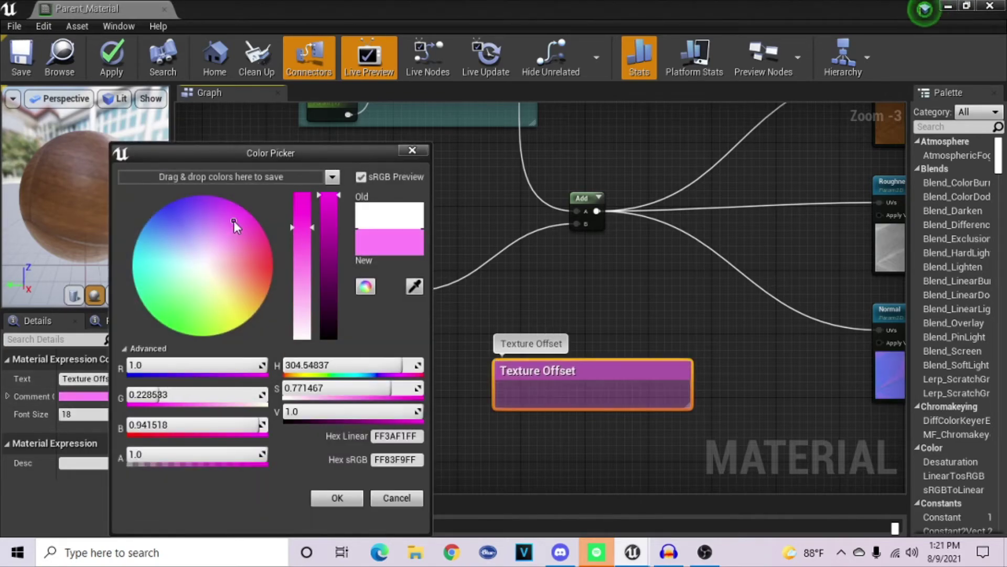
left_click(337, 497)
Step: Enlarge the Texture Offset comment and move it around the U_Offset, V_Offset and Append nodes
left_click_drag(685, 403, 664, 497)
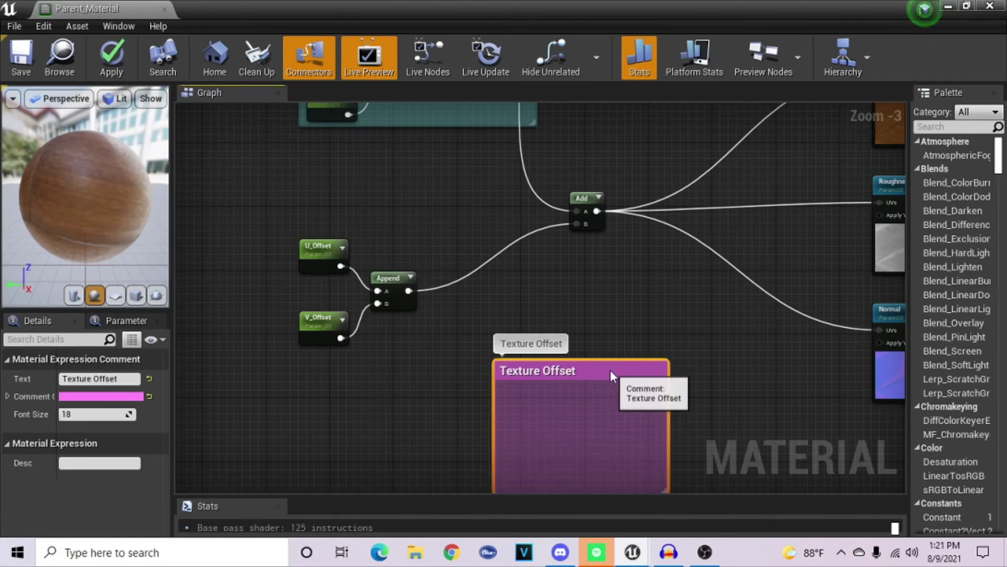
left_click_drag(609, 370, 442, 238)
left_click(462, 228)
left_click(429, 191)
right_click_drag(430, 196, 341, 278)
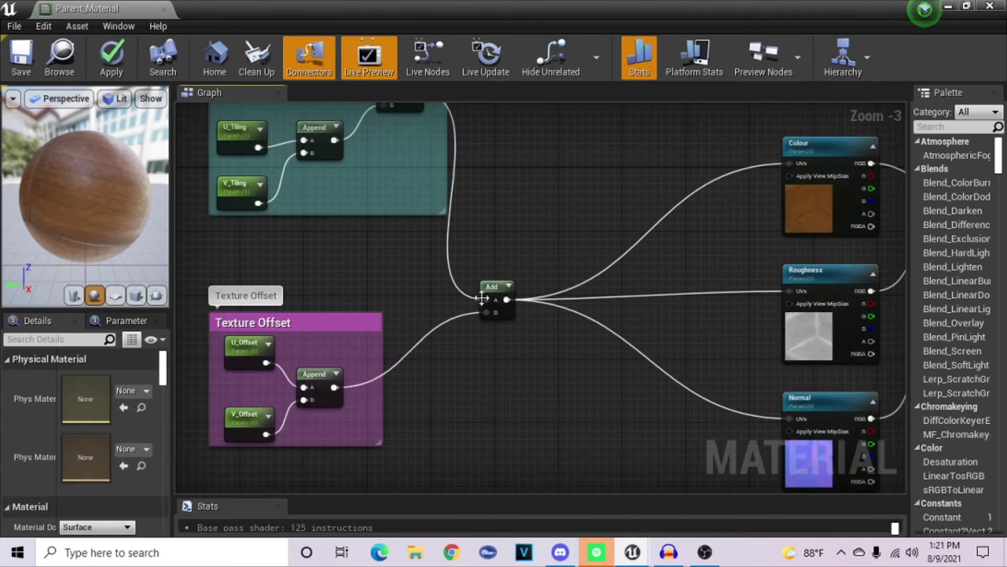
Step: Move the Add node away from the comment groups, closer to the texture samples
left_click_drag(486, 291, 620, 303)
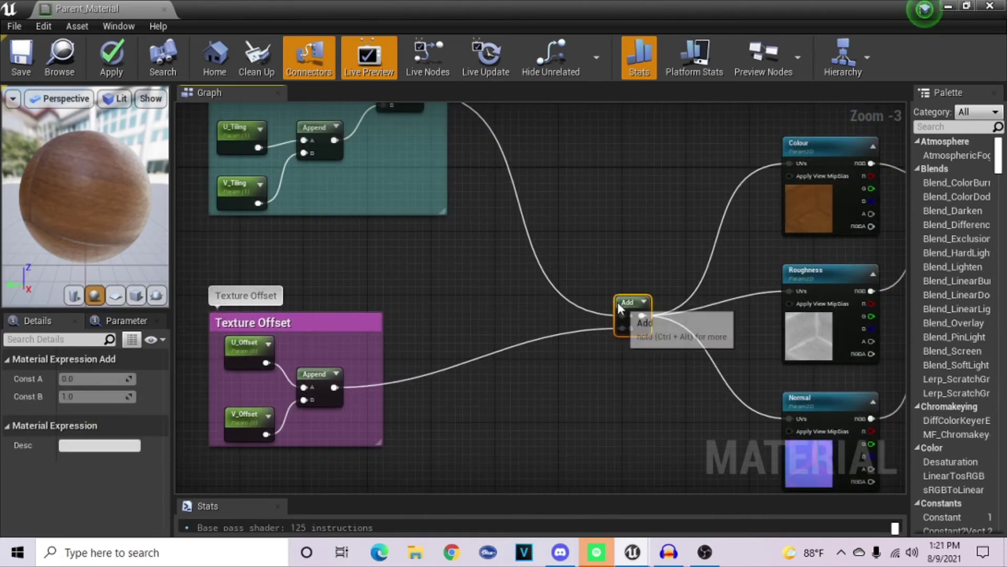
left_click(668, 226)
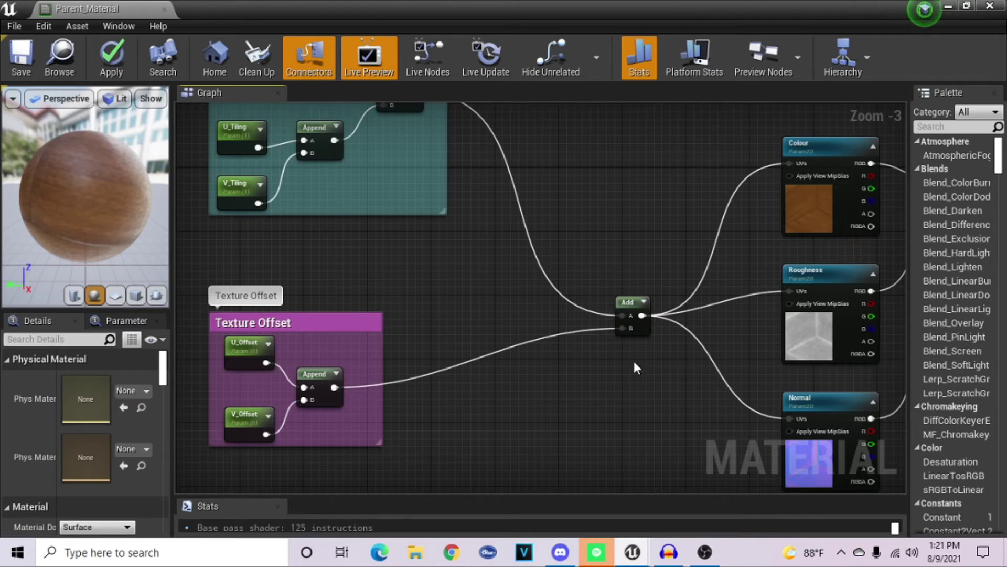
right_click_drag(638, 362, 548, 444)
right_click_drag(606, 290, 605, 330)
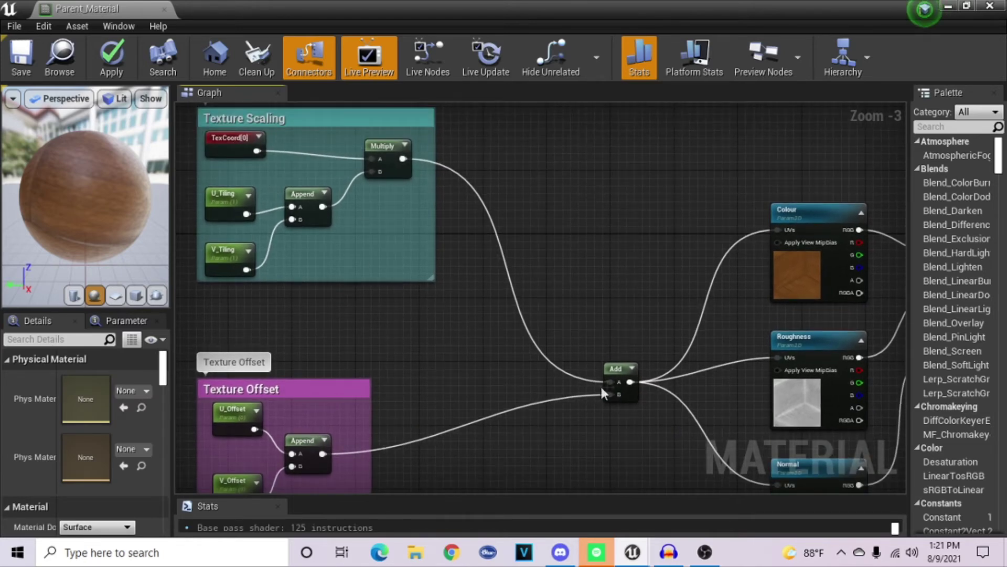
Step: Add a CustomRotator node in the empty area between the Texture Scaling comment and the Colour texture sample
right_click_drag(857, 339, 510, 209)
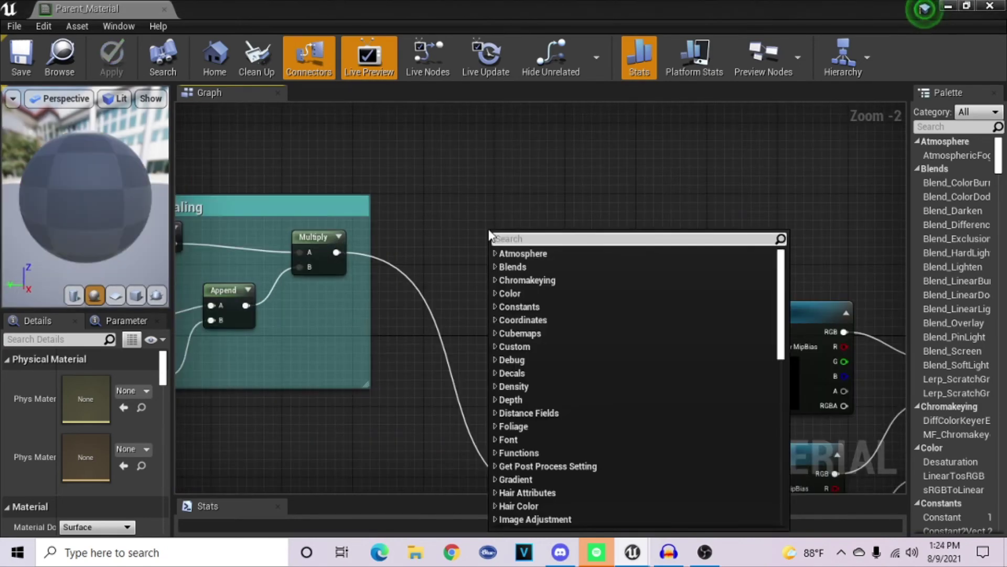
left_click(477, 206)
right_click(476, 205)
type("cu")
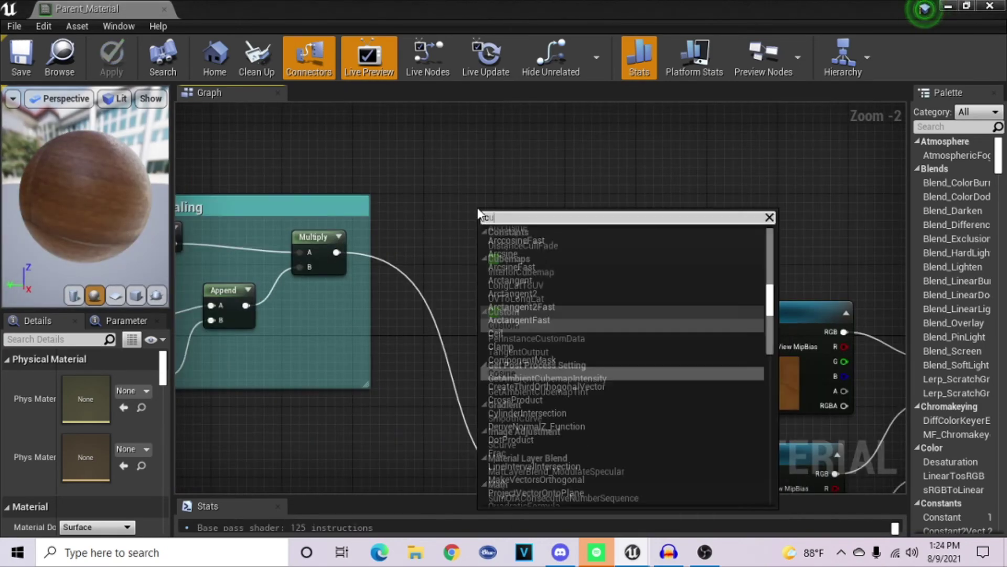
type("stomro")
type("at")
key("Return")
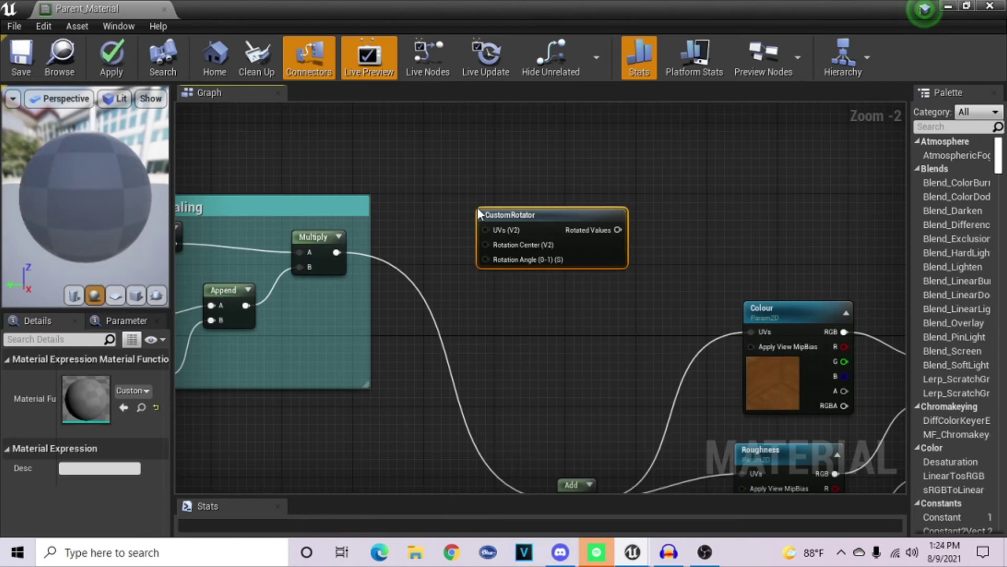
left_click(456, 225)
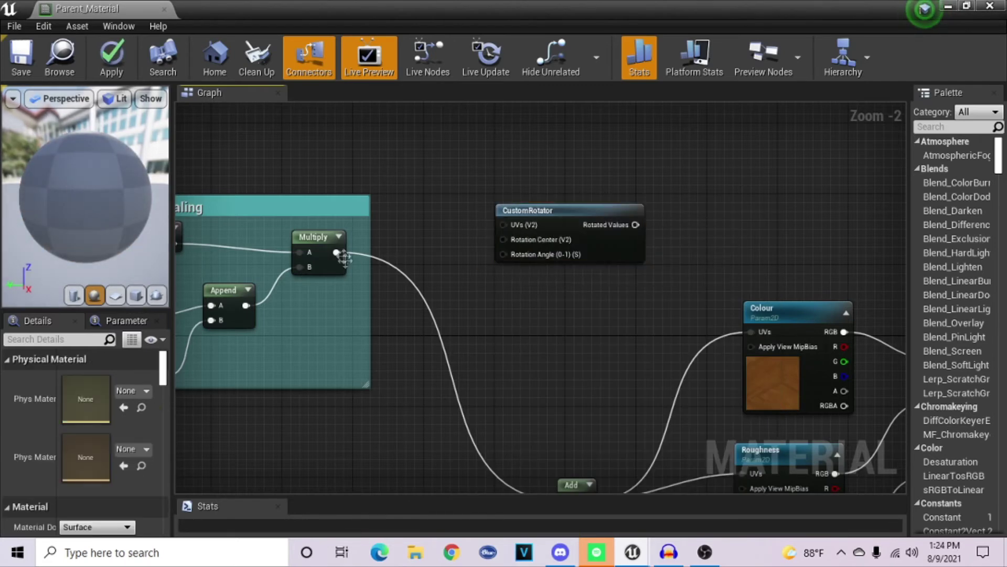
Step: Connect the Texture Scaling Multiply output to the CustomRotator's UVs input
left_click_drag(336, 253, 540, 219)
left_click(509, 313)
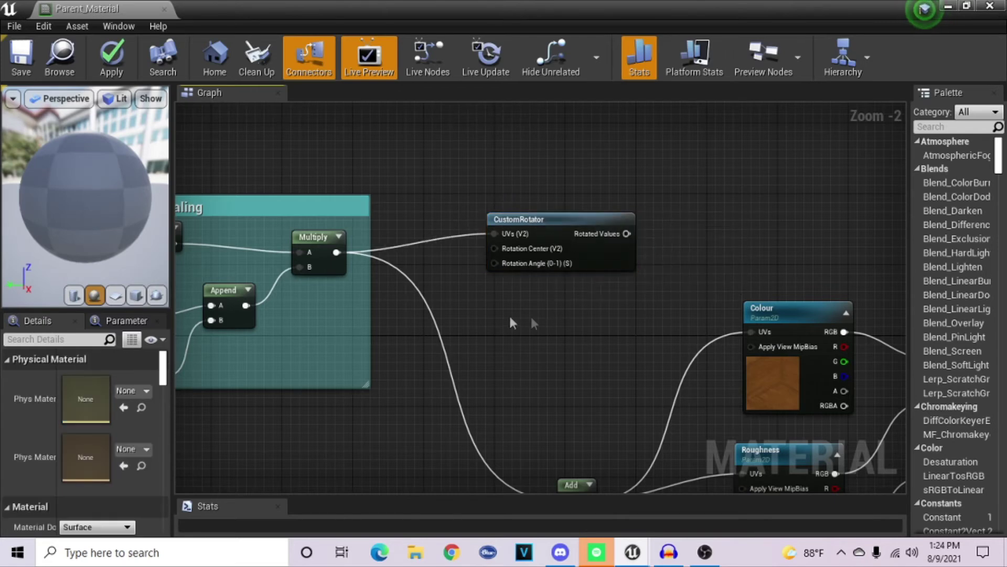
scroll(504, 294, "down", 1)
scroll(485, 264, "up", 2)
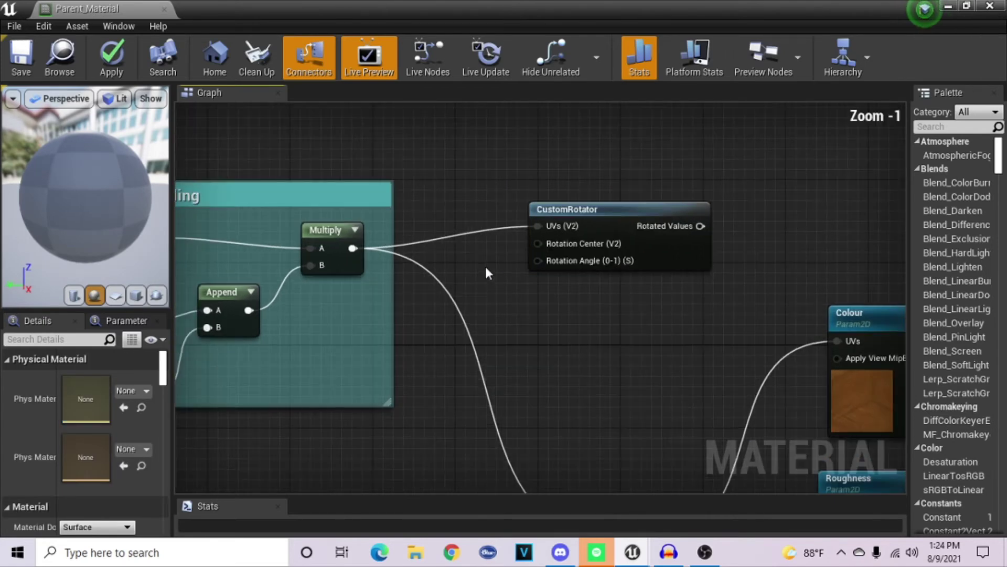
Step: Create a Constant2Vector node beside the CustomRotator and connect it to the Rotation Center input
left_click(461, 251)
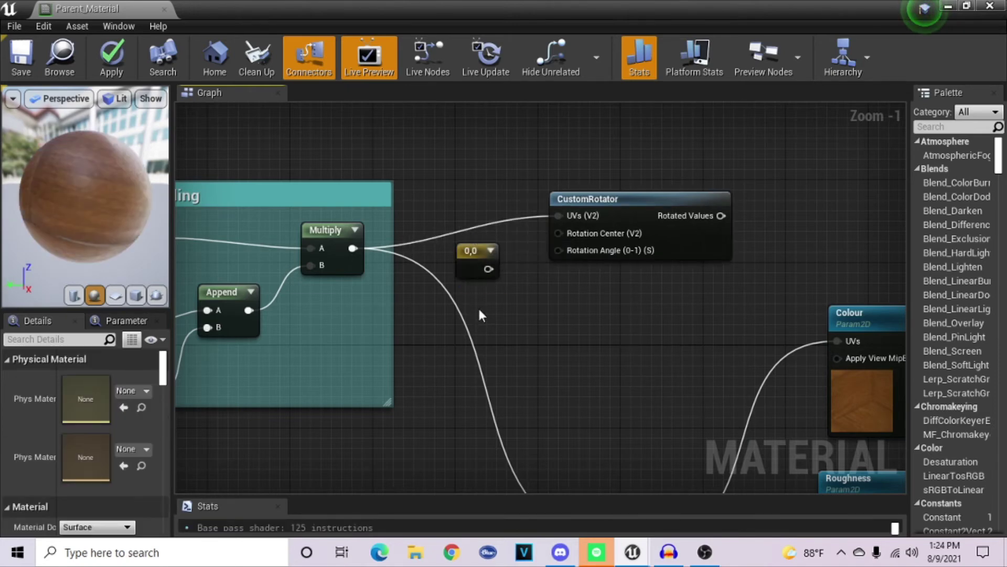
scroll(513, 278, "down", 2)
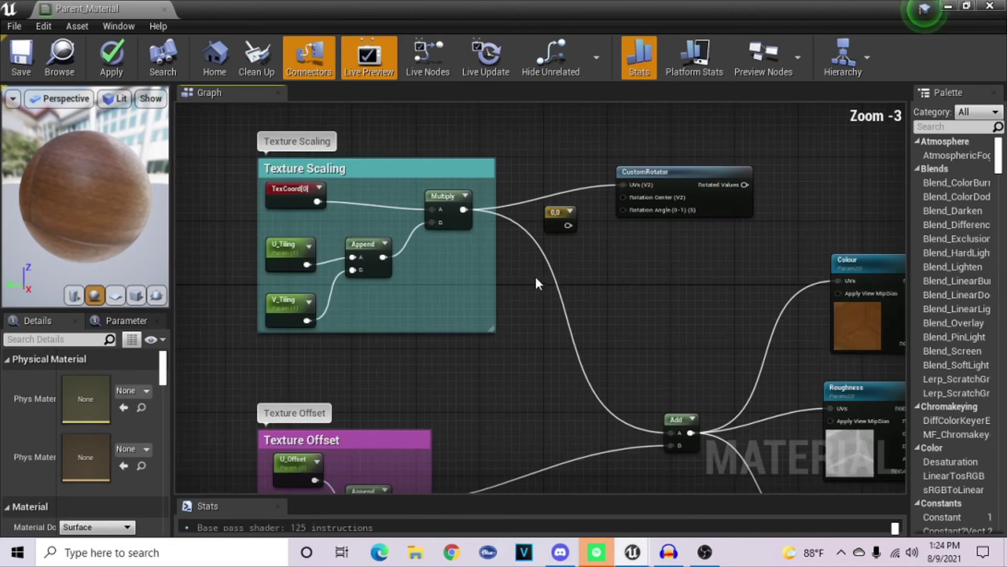
right_click_drag(545, 273, 470, 203)
scroll(451, 202, "up", 4)
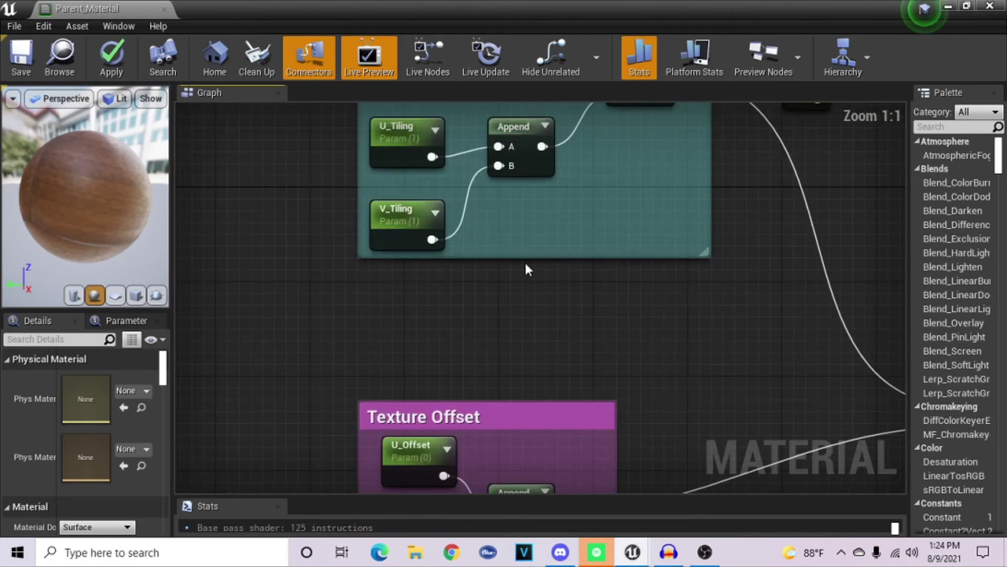
right_click_drag(525, 269, 390, 274)
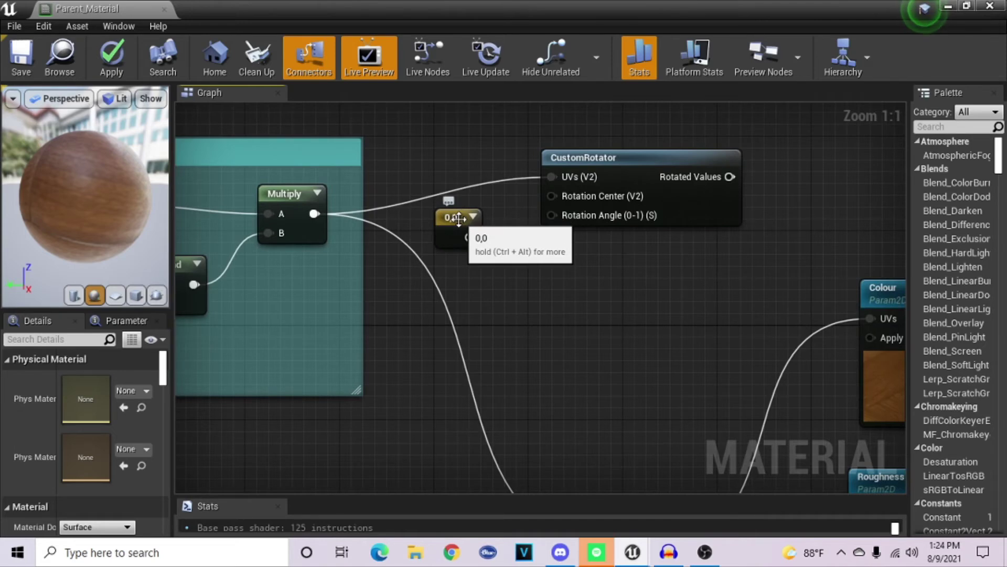
right_click_drag(470, 269, 379, 239)
left_click_drag(365, 223, 445, 193)
left_click(343, 201)
right_click_drag(401, 242, 449, 314)
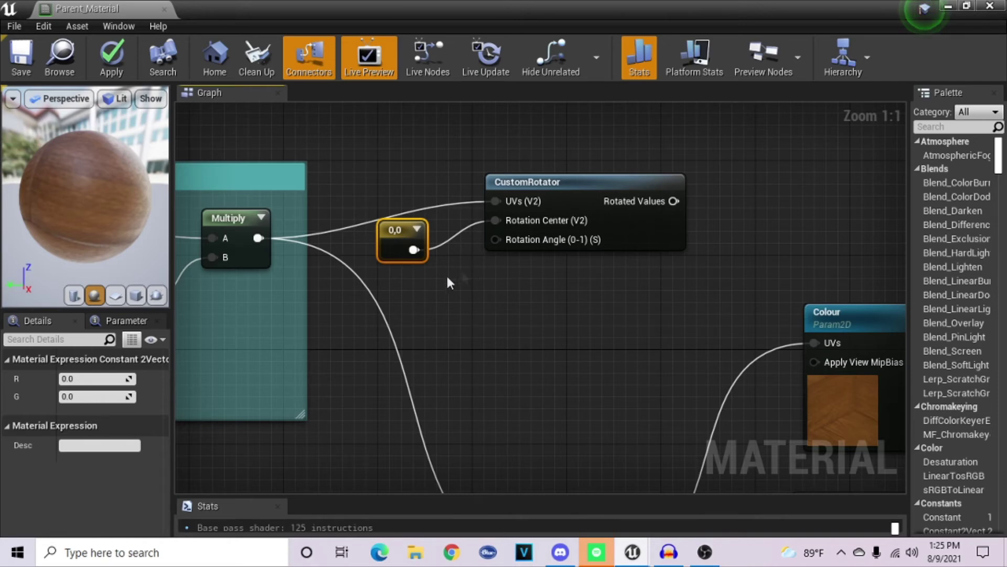
Step: Set the Constant2Vector's R and G values to 0.5 and move the node slightly lower
left_click(113, 377)
type("0.5")
key("Tab")
type("0.5")
key("Tab")
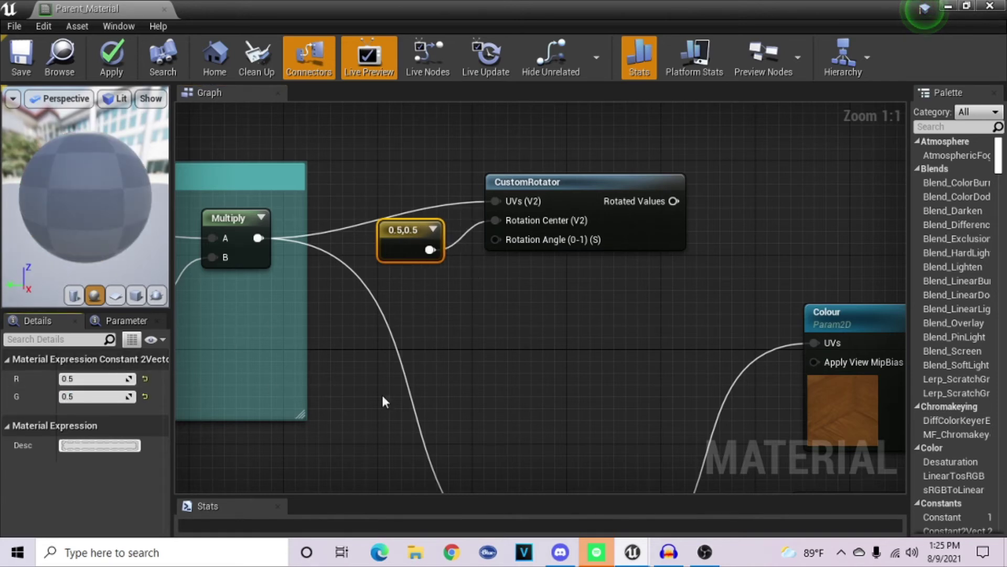
left_click(429, 325)
left_click_drag(407, 240, 407, 252)
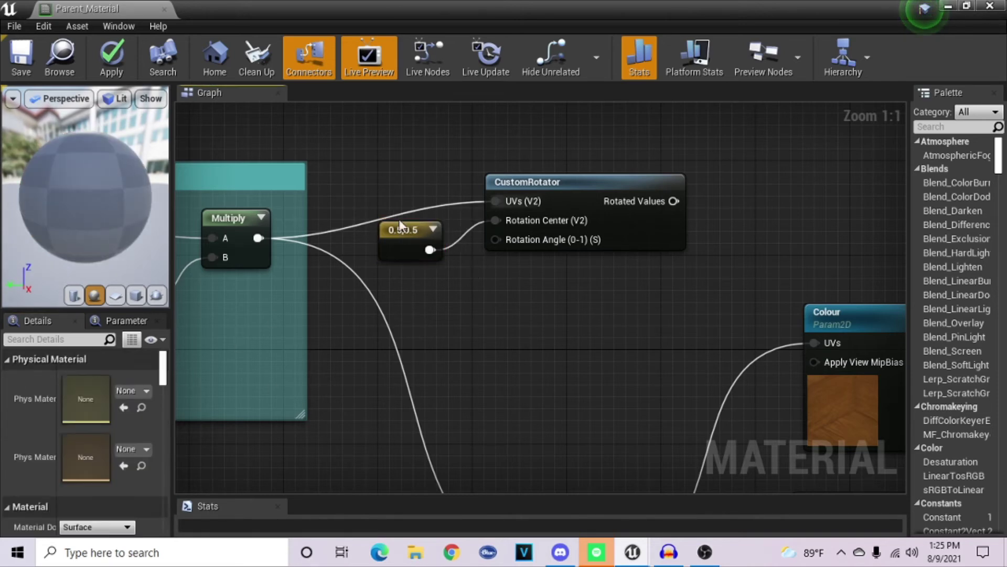
Step: Add a Constant node, connect it to the CustomRotator's Rotation Angle input, set its value to 0.25 and save the material
left_click(418, 311)
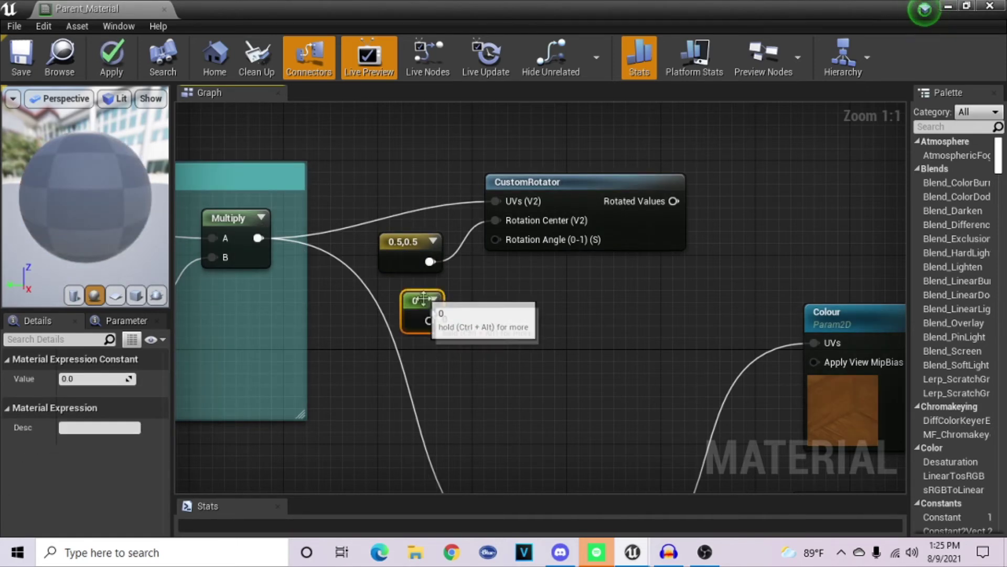
left_click_drag(427, 321, 497, 239)
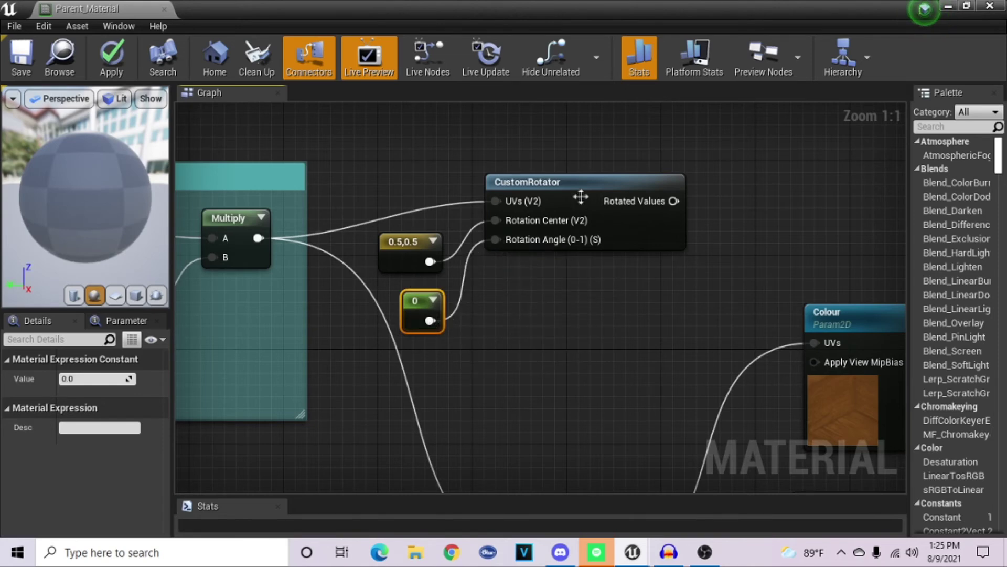
left_click(105, 378)
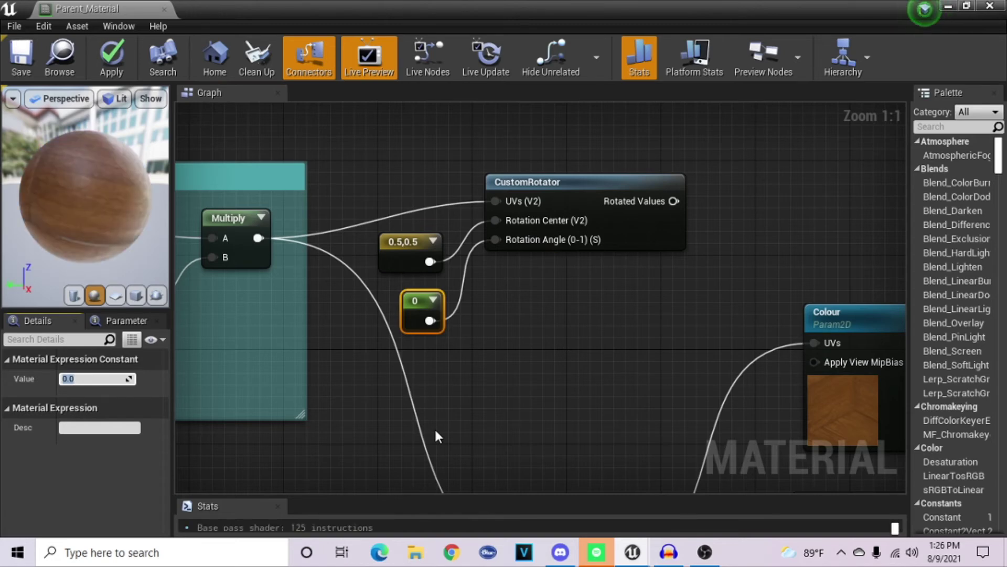
type("0.25")
key("Return")
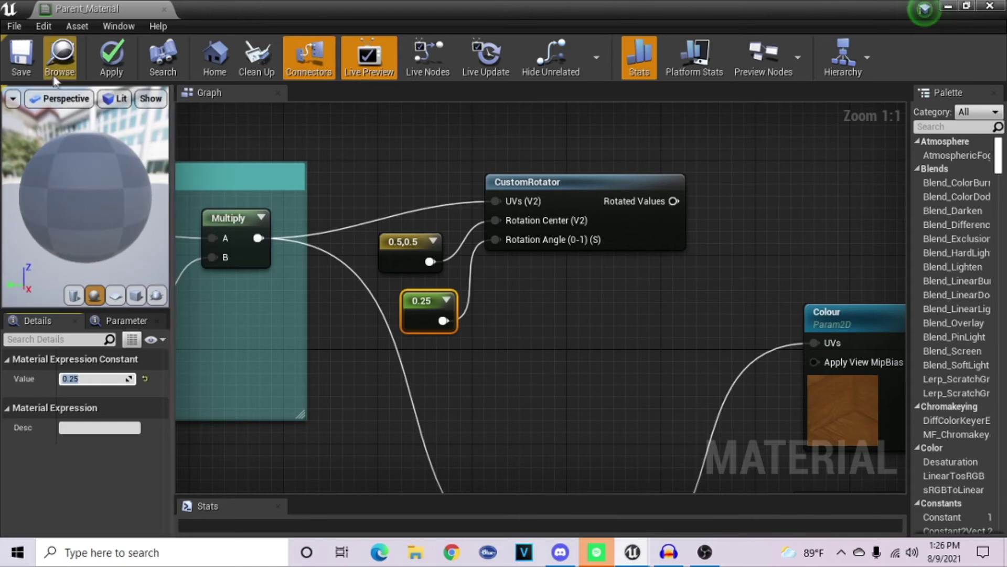
left_click(26, 60)
Step: Connect the CustomRotator's Rotated Values output to the Add node's A input and group the rotator nodes beside the Texture Scaling comment
scroll(514, 240, "down", 1)
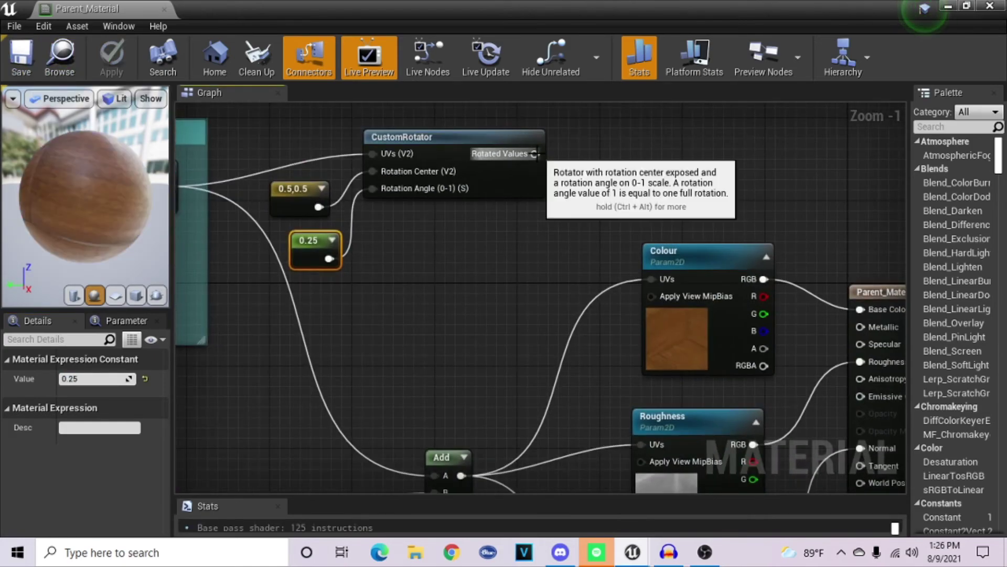
left_click_drag(534, 153, 433, 382)
scroll(520, 311, "down", 3)
right_click_drag(531, 315, 479, 299)
left_click(480, 299)
left_click_drag(549, 321, 427, 206)
left_click_drag(497, 227, 509, 217)
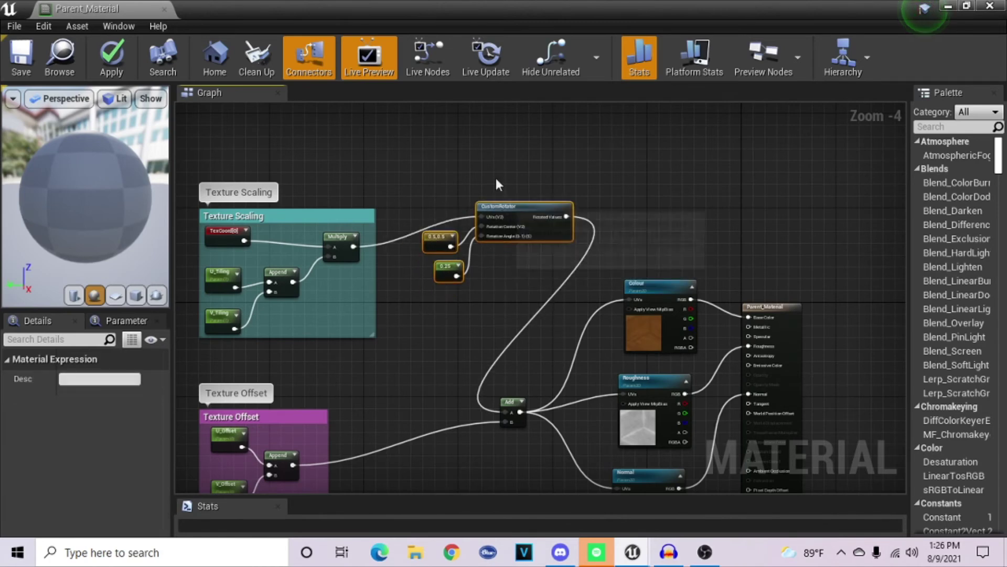
Step: Create an empty comment titled "Texture Rotation" above the CustomRotator and enlarge it to fit the rotator nodes
left_click(471, 171)
key("c")
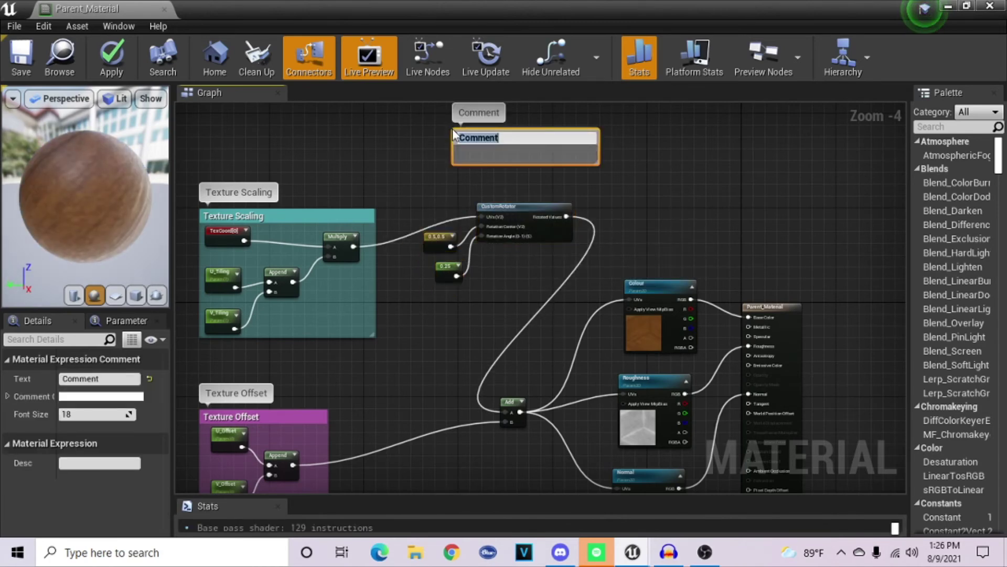
type("Texture Rotation")
key("Return")
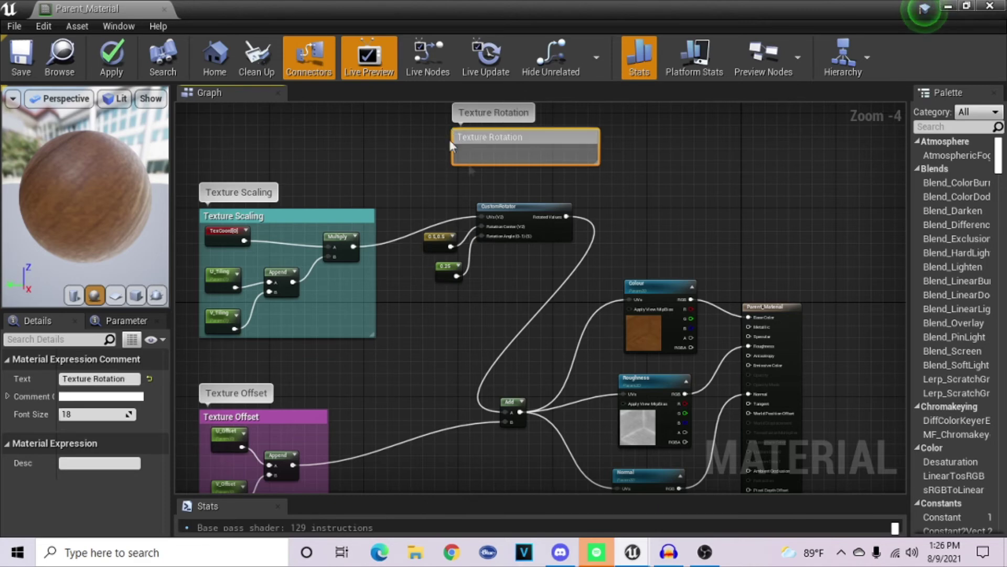
left_click_drag(566, 153, 601, 219)
Step: Colour the Texture Rotation comment light orange and place it around the CustomRotator and its constants
left_click(101, 397)
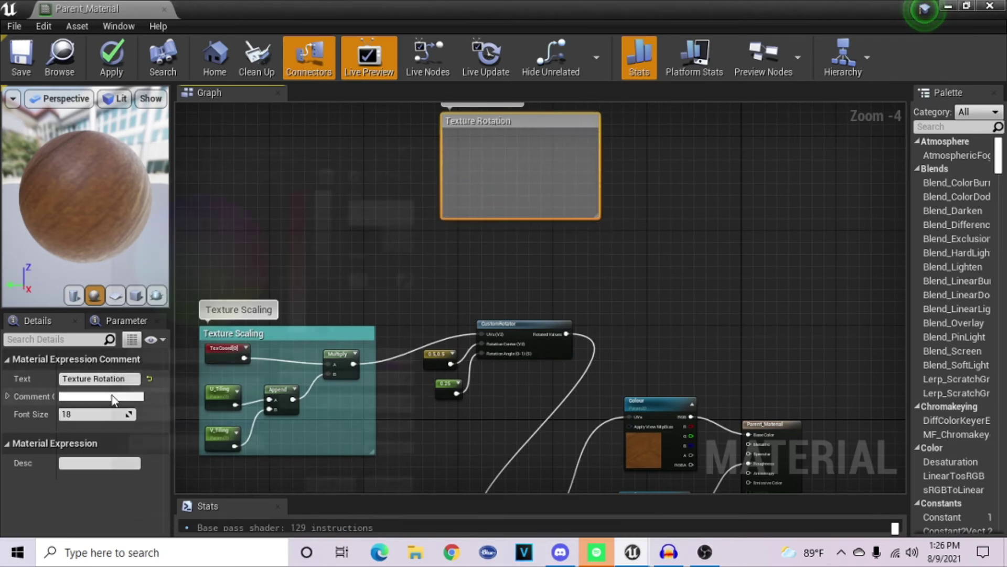
left_click(247, 291)
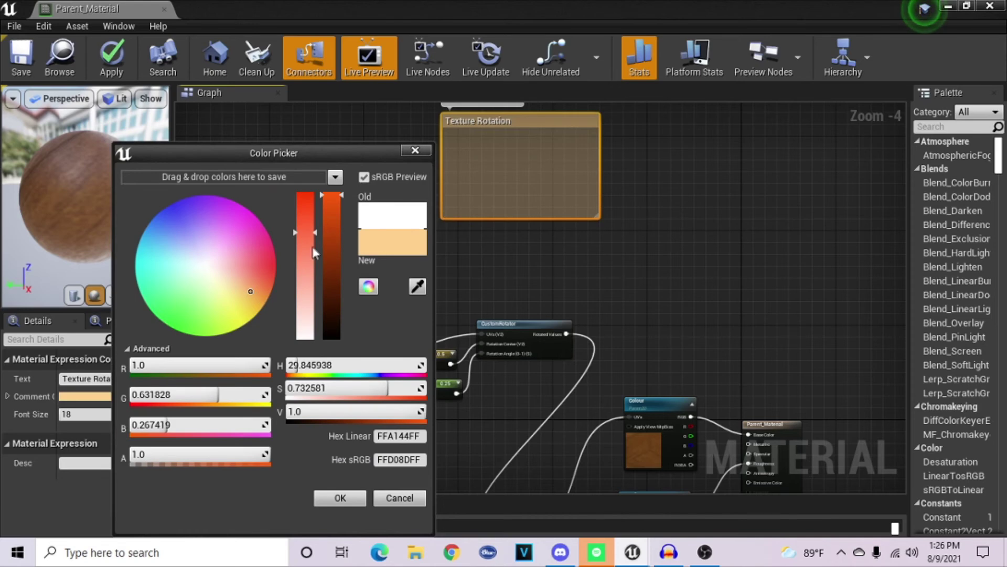
left_click(340, 497)
left_click_drag(495, 124, 468, 323)
Step: Convert the 0.25 constant to a parameter named Rotation, and save and close the parent material
scroll(468, 323, "up", 4)
right_click(415, 315)
left_click(489, 79)
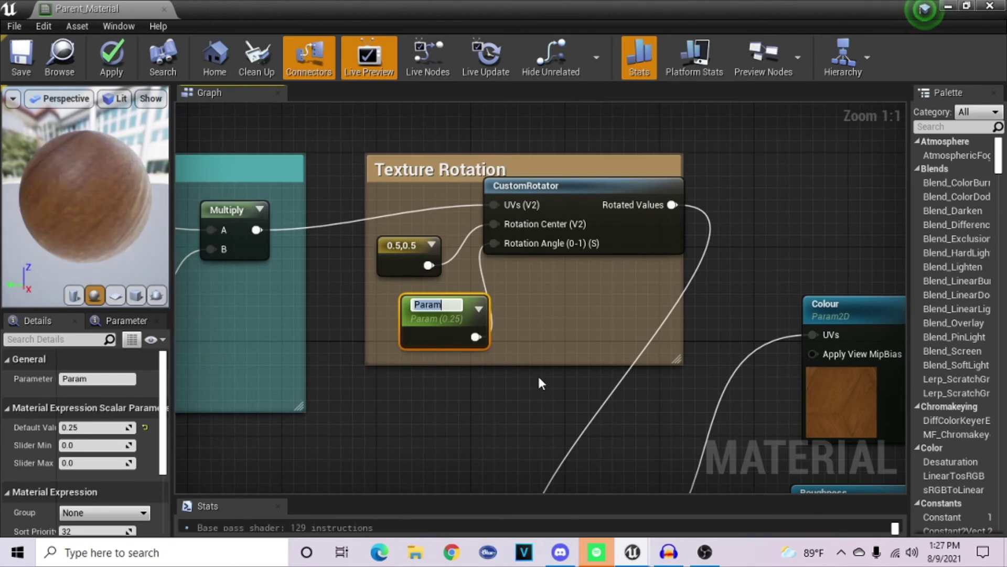
type("Rotation")
key("Return")
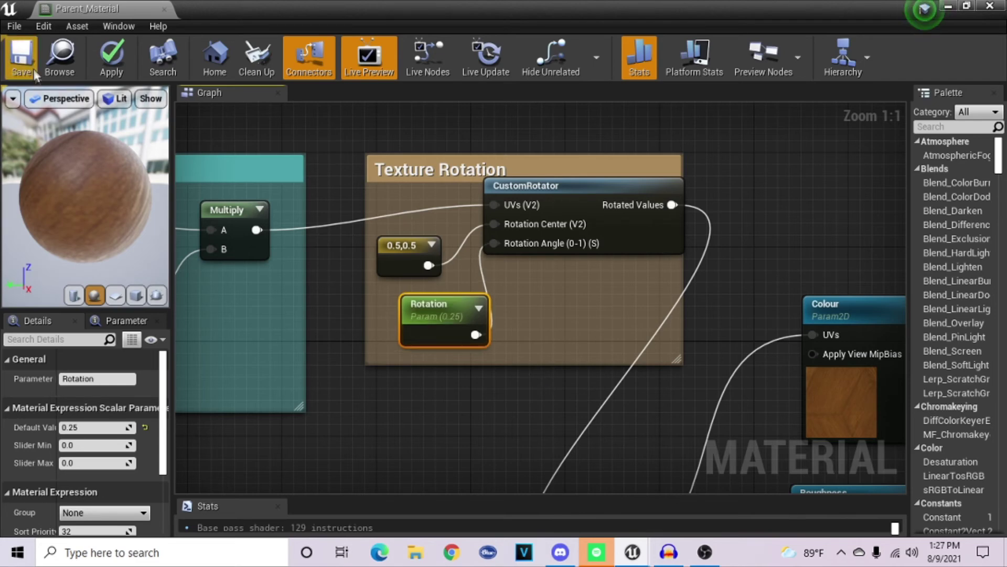
left_click(21, 55)
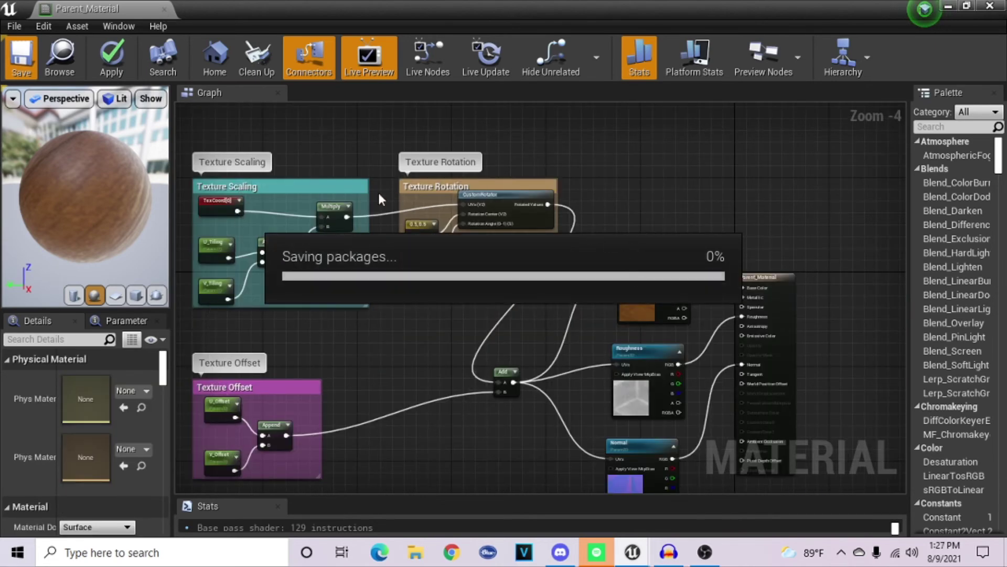
left_click(165, 10)
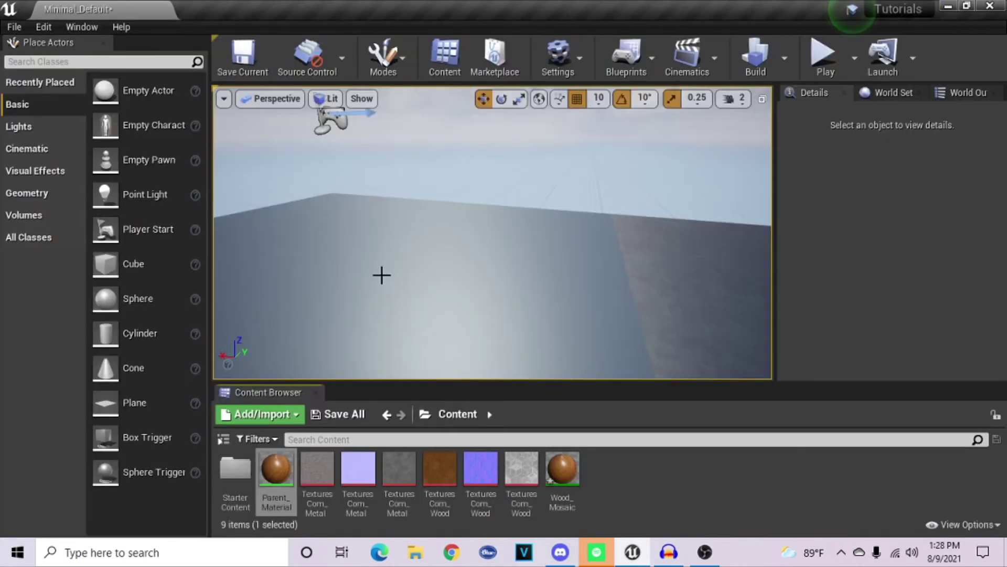
Step: Open the Wood_Mosaic instance and enable its Rotation, offset and tiling parameters along with the Colour, Normal and Roughness textures
double_click(562, 493)
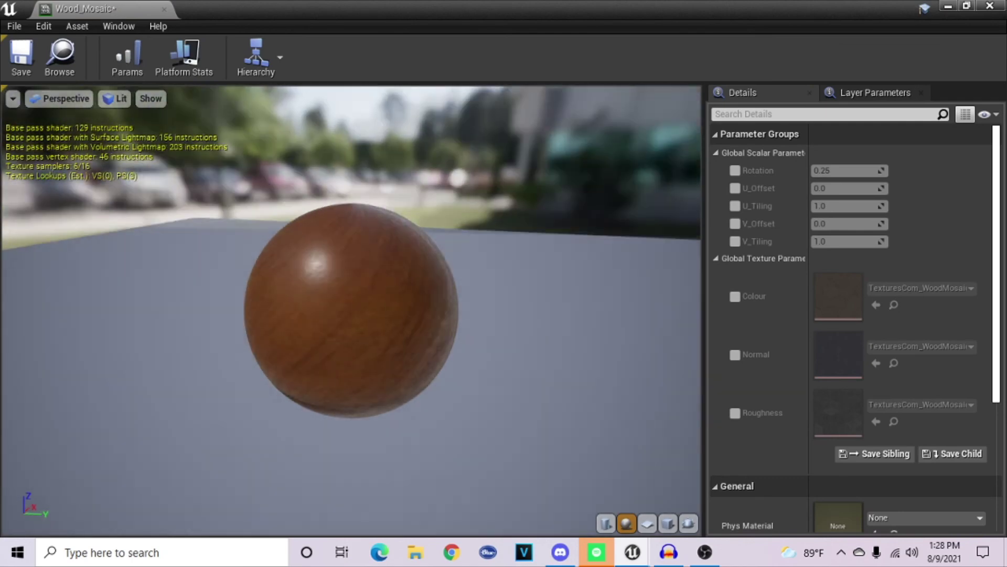
left_click(735, 170)
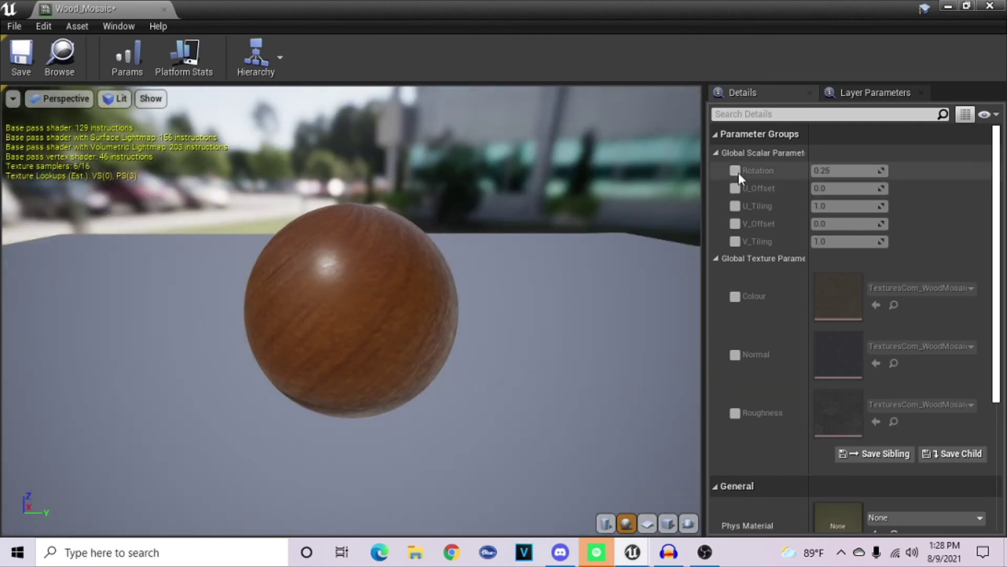
left_click(735, 188)
left_click(735, 206)
left_click(735, 224)
left_click(735, 242)
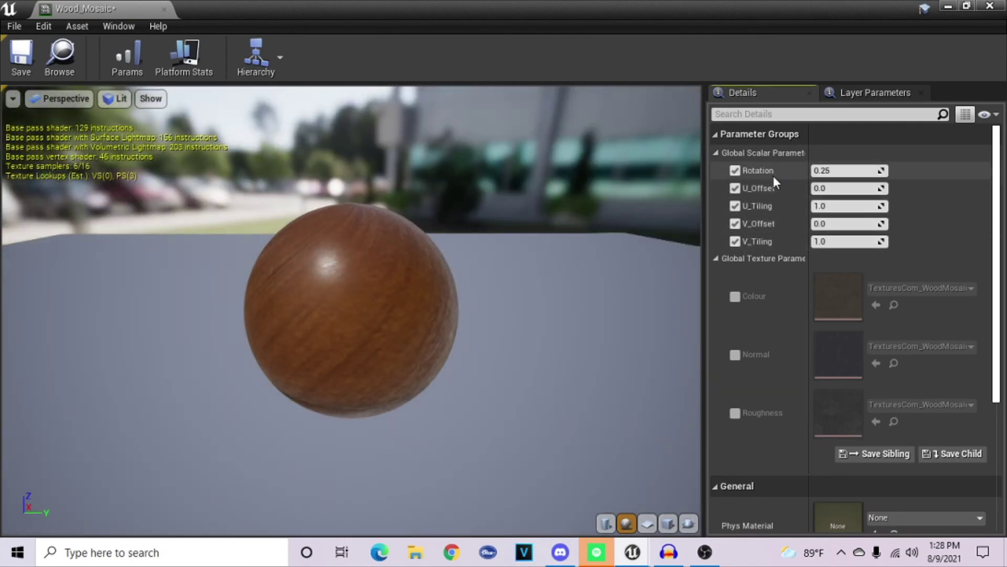
left_click(735, 296)
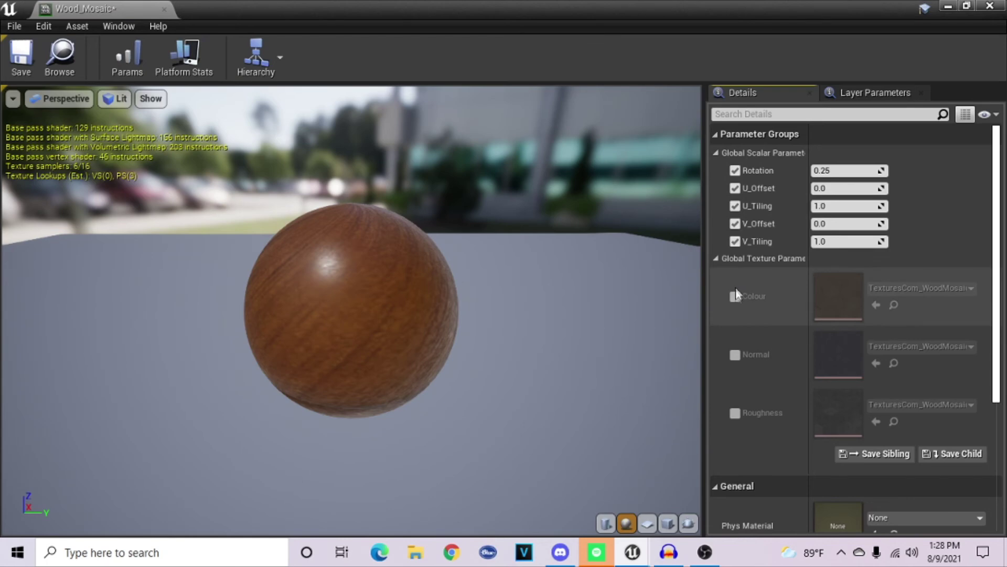
left_click(735, 355)
left_click(735, 413)
Step: Try Rotation values of 0.5, 0 and 1 on the Wood_Mosaic instance and return it to 0.25
left_click_drag(680, 282, 616, 306)
left_click(843, 170)
type("0.5")
key("Return")
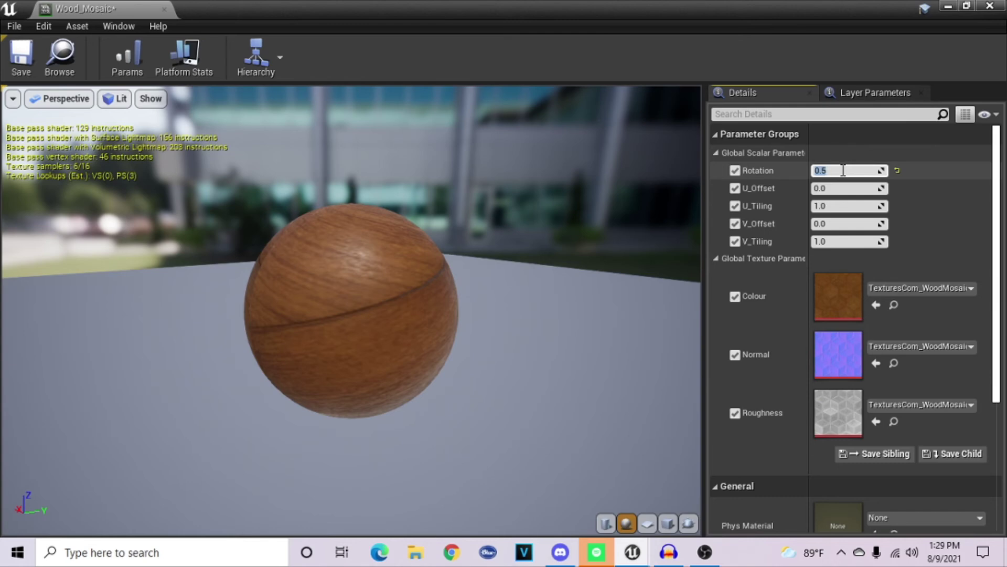
type("0")
key("Return")
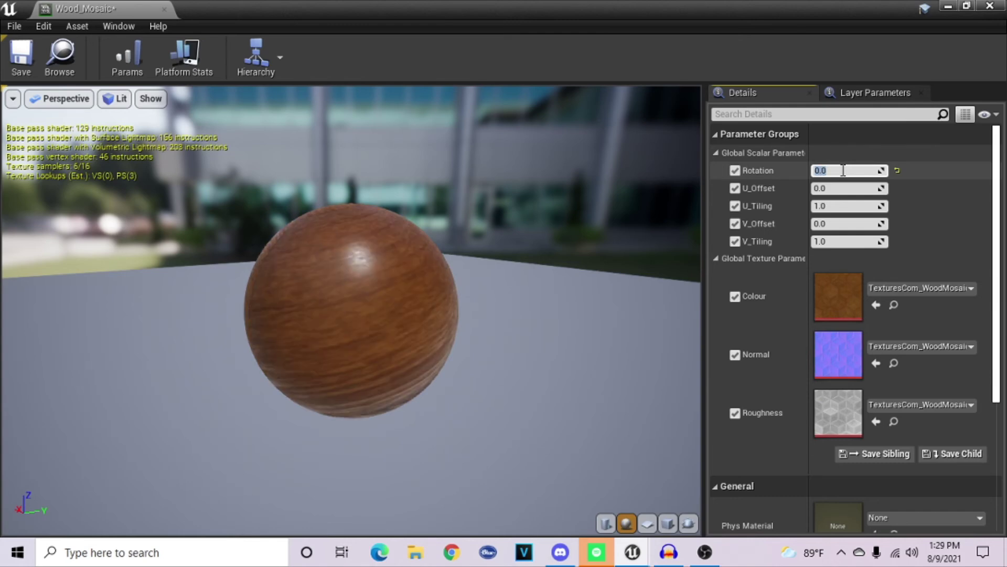
type("1")
key("Return")
type("0.25")
key("Return")
Step: Preview the Wood_Mosaic instance on a cube and view its top face up close
left_click_drag(318, 374, 398, 368)
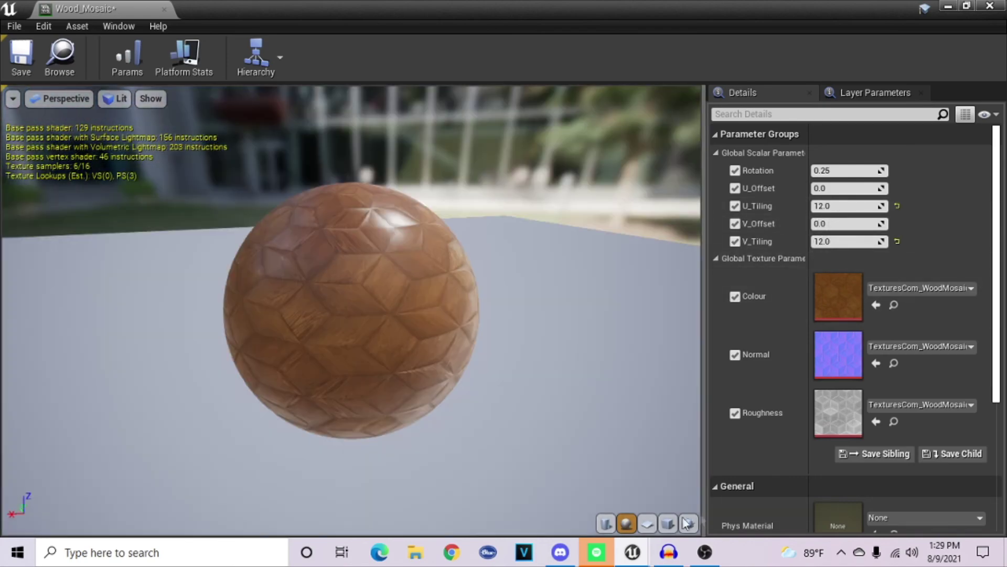
left_click(668, 523)
left_click_drag(367, 325, 367, 283)
scroll(368, 315, "up", 5)
Step: Try the instance with Rotation at about 1.59, U_Offset at about 1.73 and V_Offset at about 2.22
left_click_drag(866, 169, 889, 169)
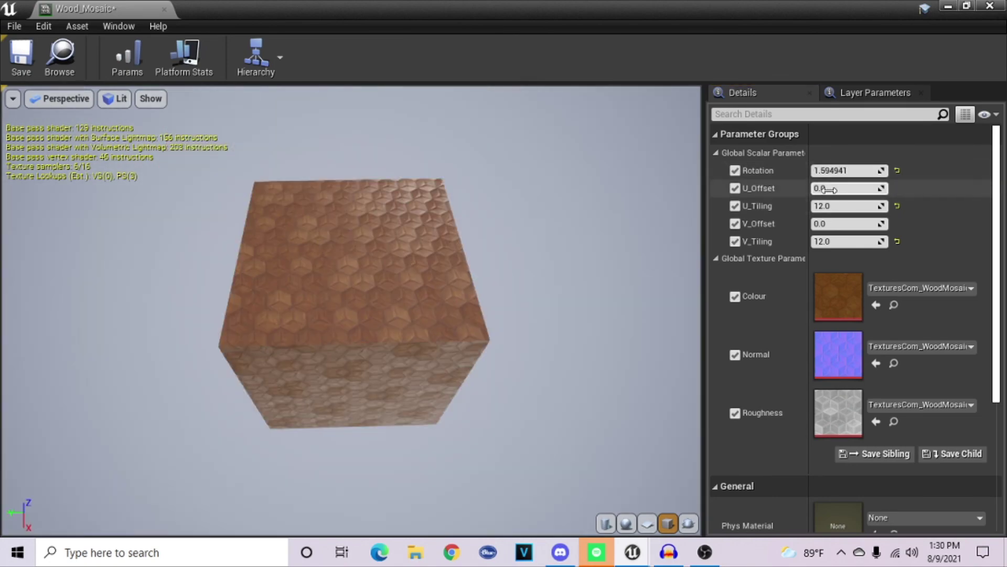
left_click_drag(840, 188, 868, 188)
left_click_drag(838, 223, 878, 223)
mouse_move(374, 297)
left_mouse_down()
mouse_move(388, 320)
mouse_move(373, 297)
left_mouse_up()
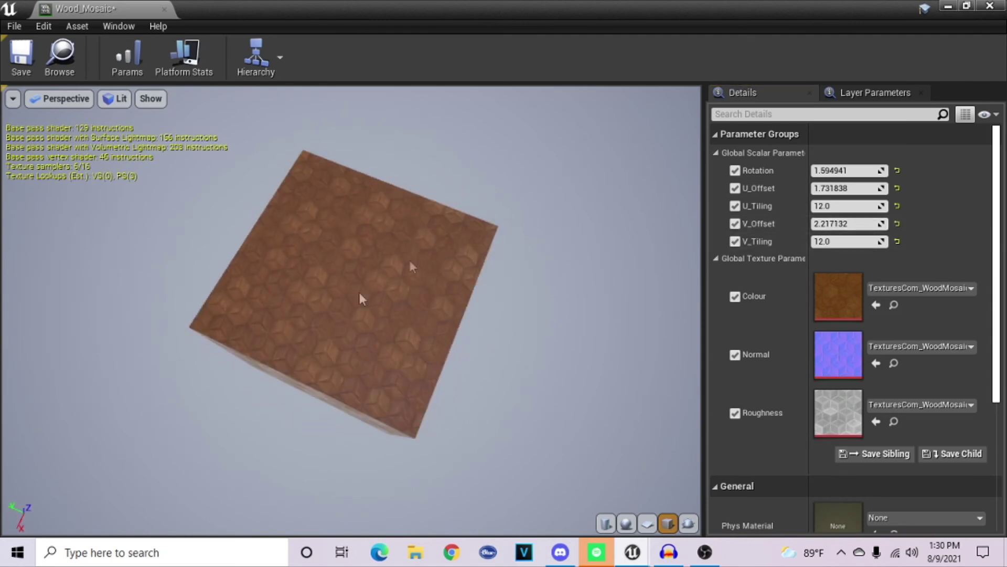
Step: Set the instance's Rotation to 0 and experiment with further U_Offset, Rotation and V_Offset adjustments
left_click(853, 171)
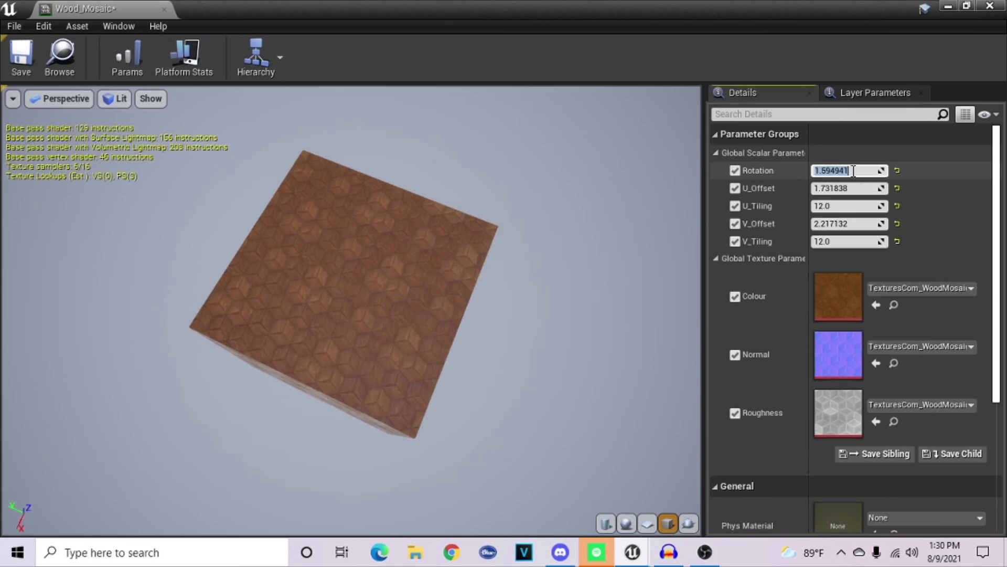
type("0")
key("Return")
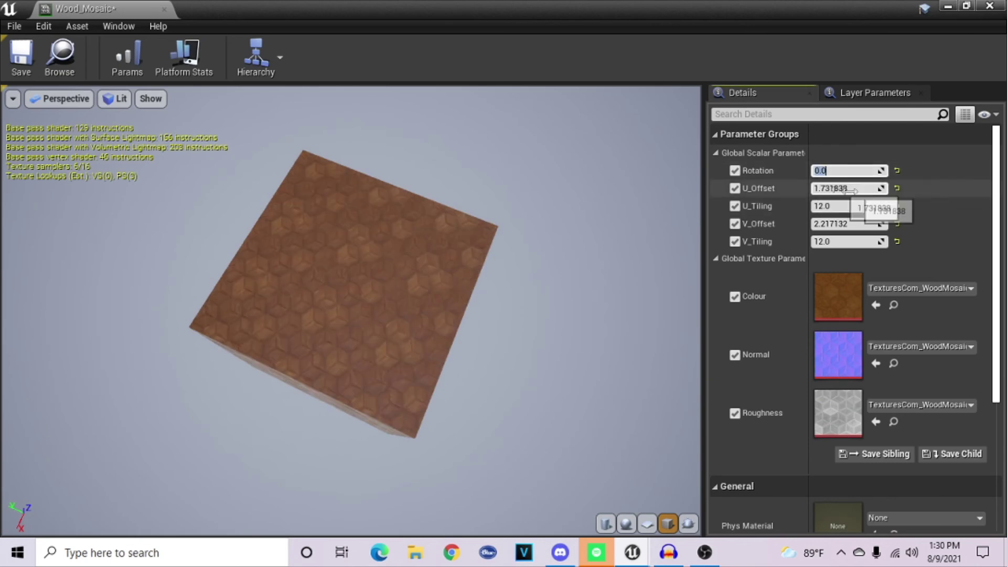
left_click_drag(837, 188, 881, 224)
left_click_drag(839, 171, 866, 188)
left_click_drag(840, 223, 850, 224)
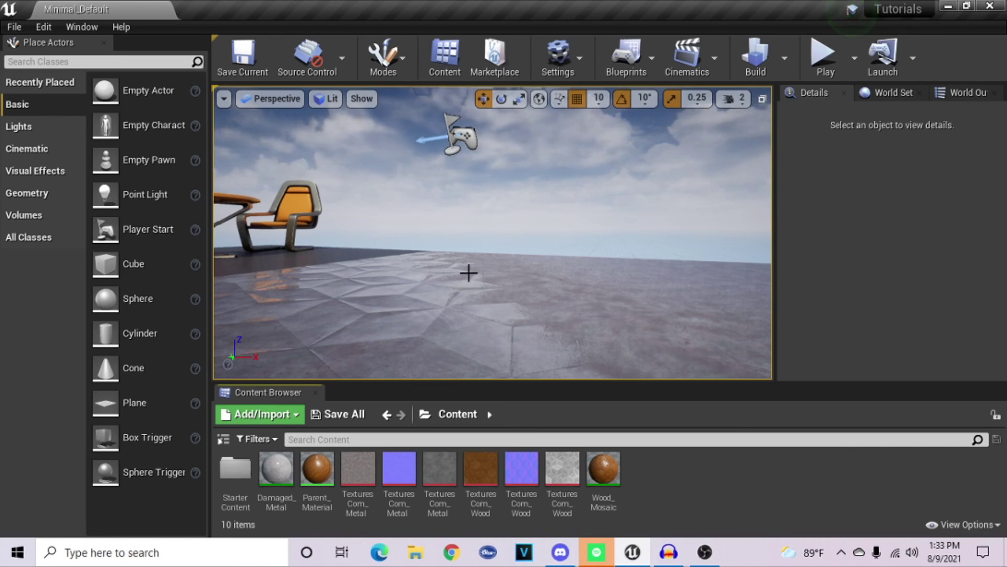
left_click_drag(517, 268, 533, 251)
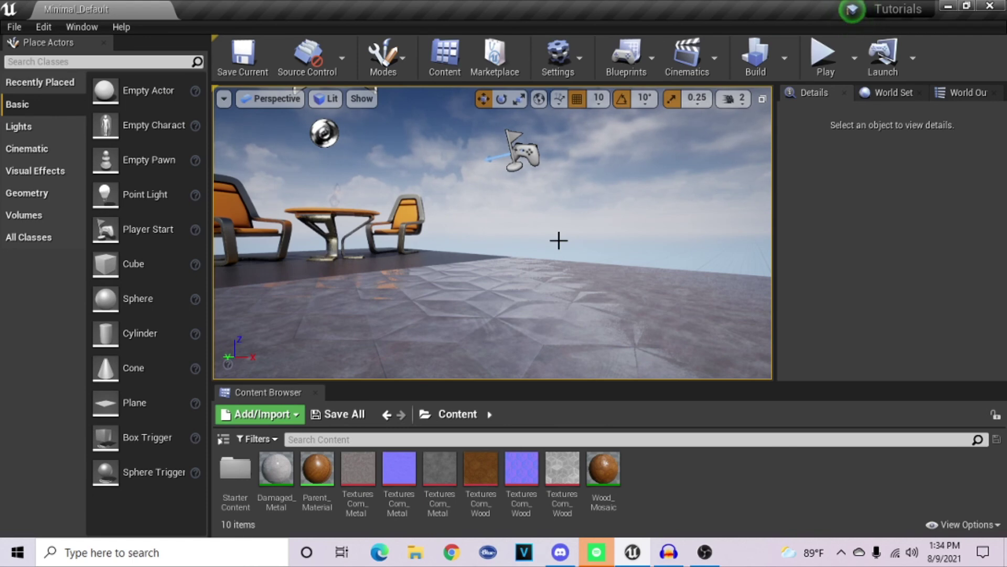
scroll(521, 232, "up", 2)
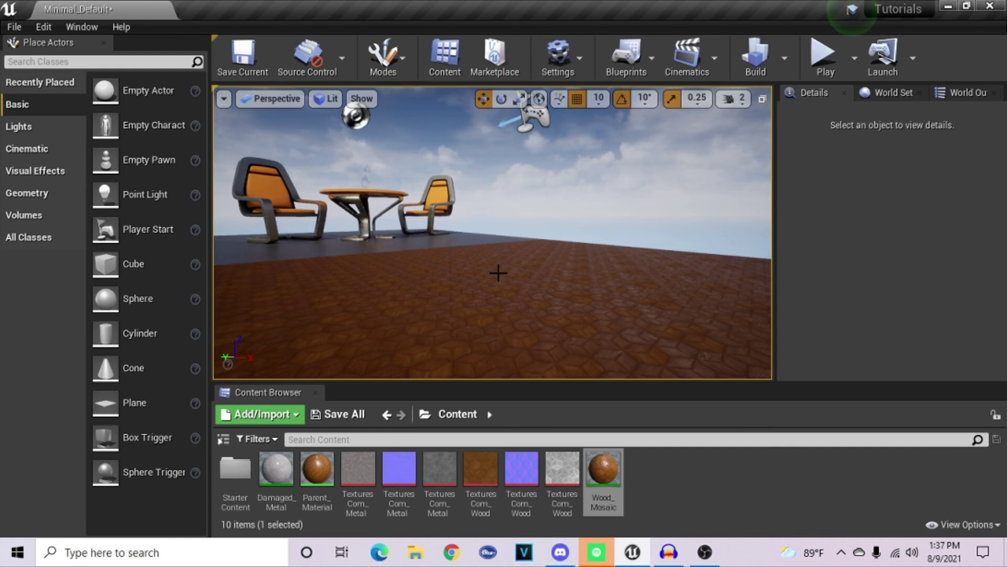
mouse_move(499, 273)
right_mouse_down()
mouse_move(501, 252)
mouse_move(507, 263)
right_mouse_up()
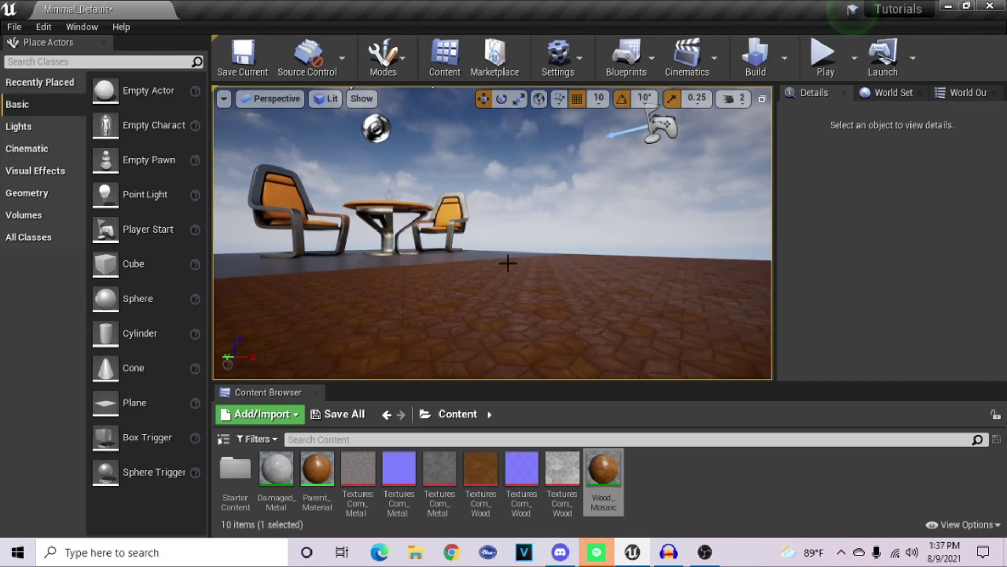